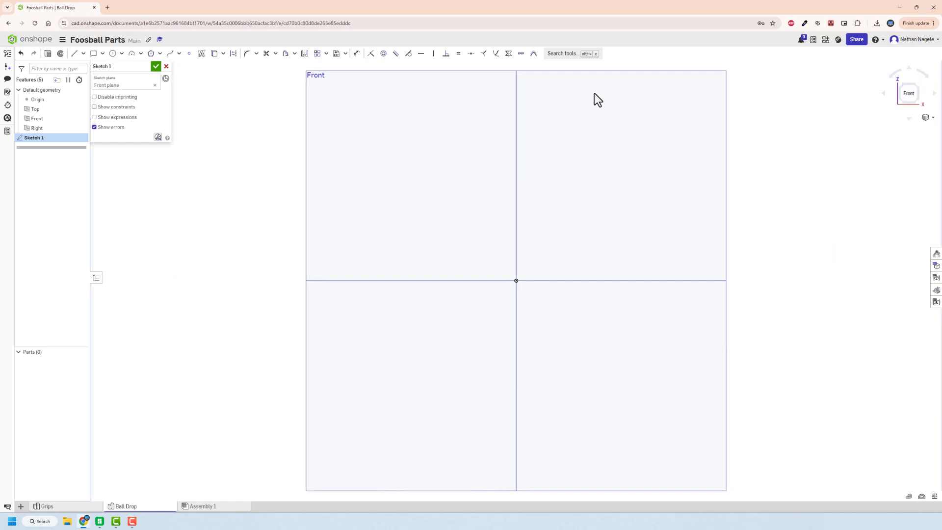
middle_click_drag(594, 94, 512, 185)
key("g")
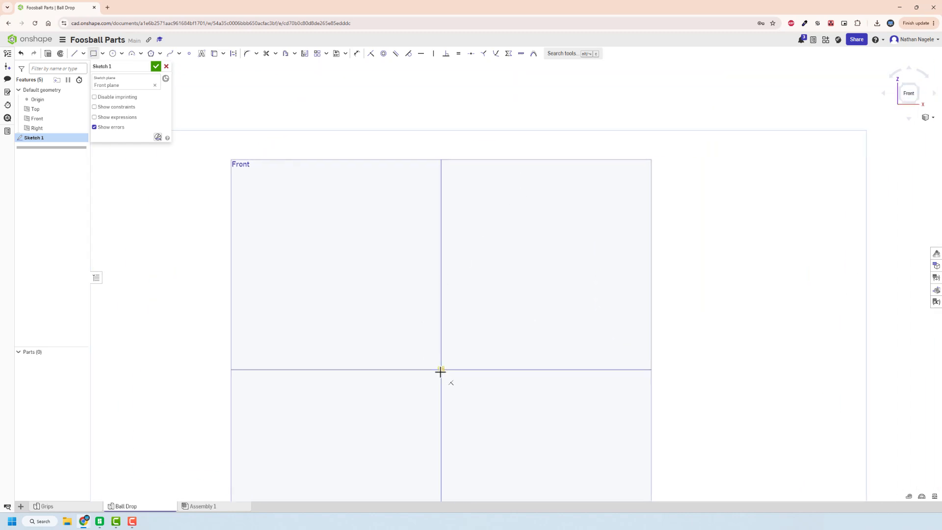
left_click(440, 370)
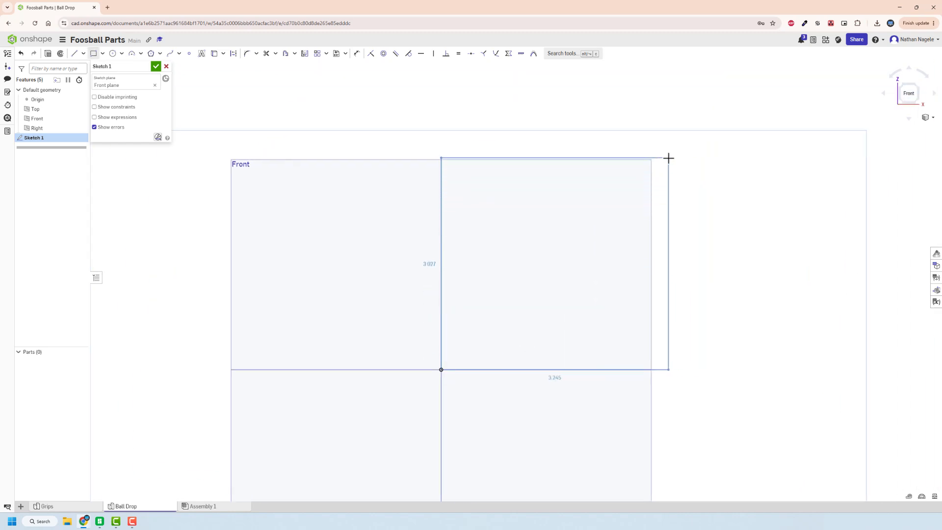
key("Escape")
- From the origin, draw connected lines about 1.29 in upward, 1.6 in to the right and 0.55 in downward
key("l")
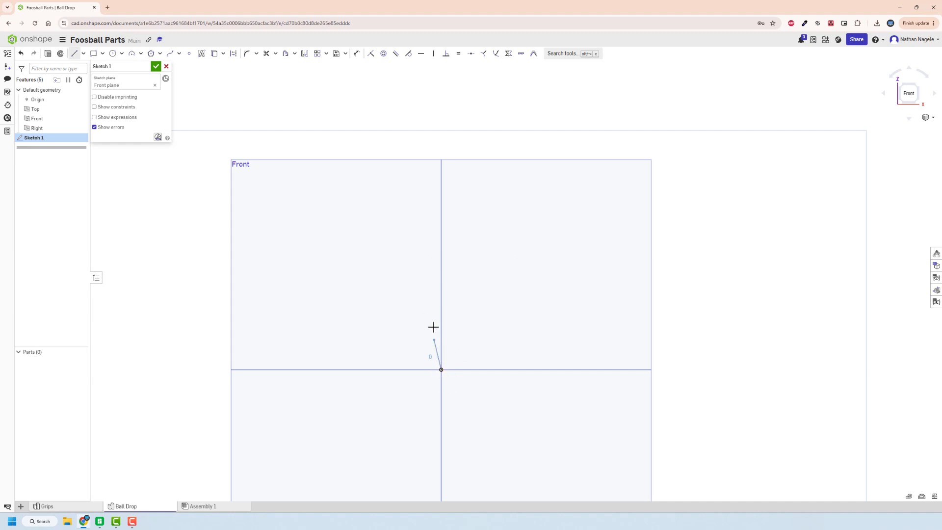
left_click(440, 279)
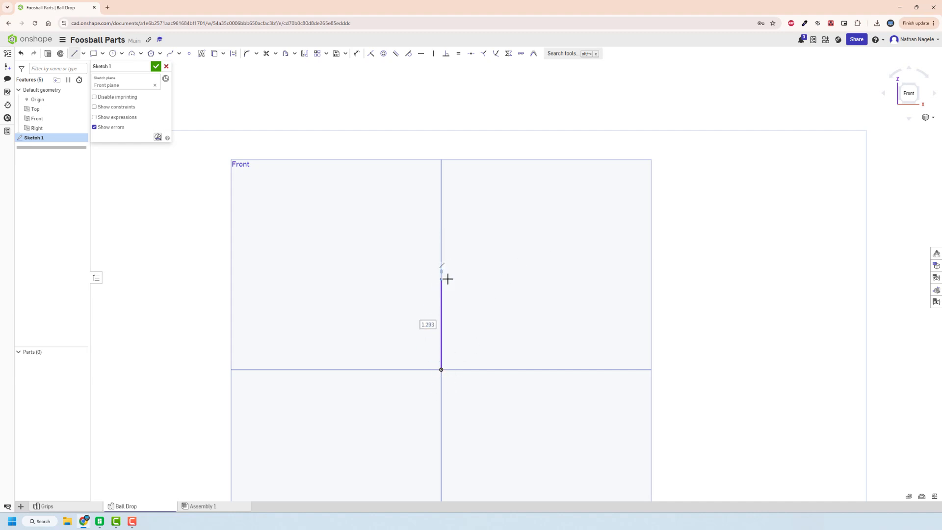
left_click(635, 280)
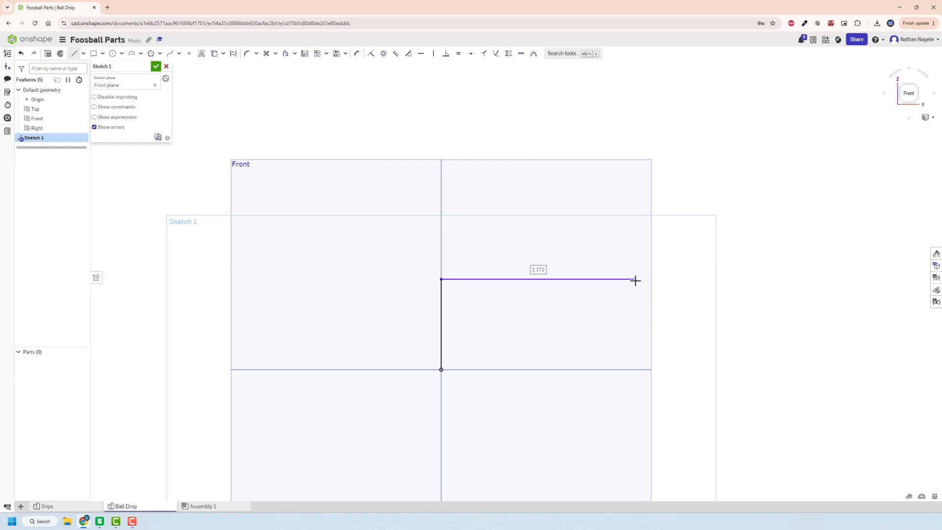
type("1.6")
key("Return")
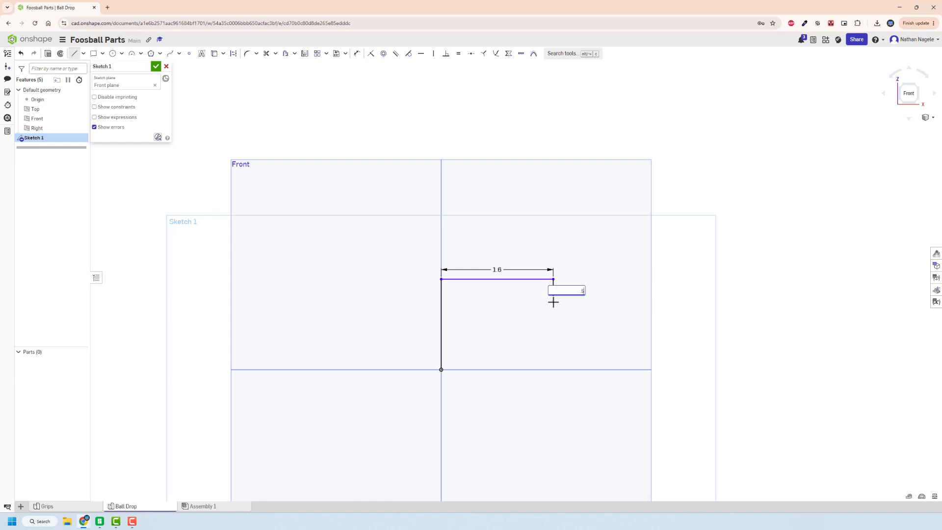
type(".55")
key("Return")
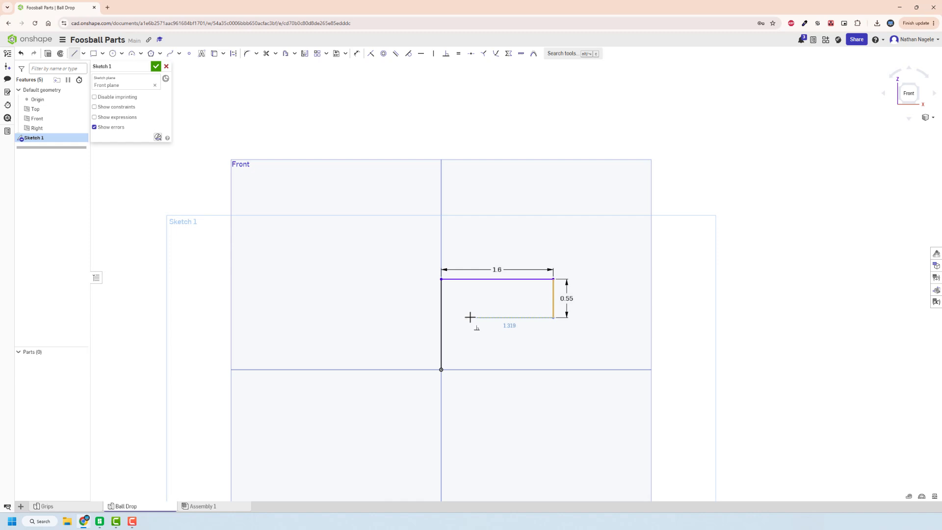
- Continue with a 1 in line back to the left, a line down to the horizontal axis, and close the L-shaped profile at the origin
left_click(487, 317)
type("41")
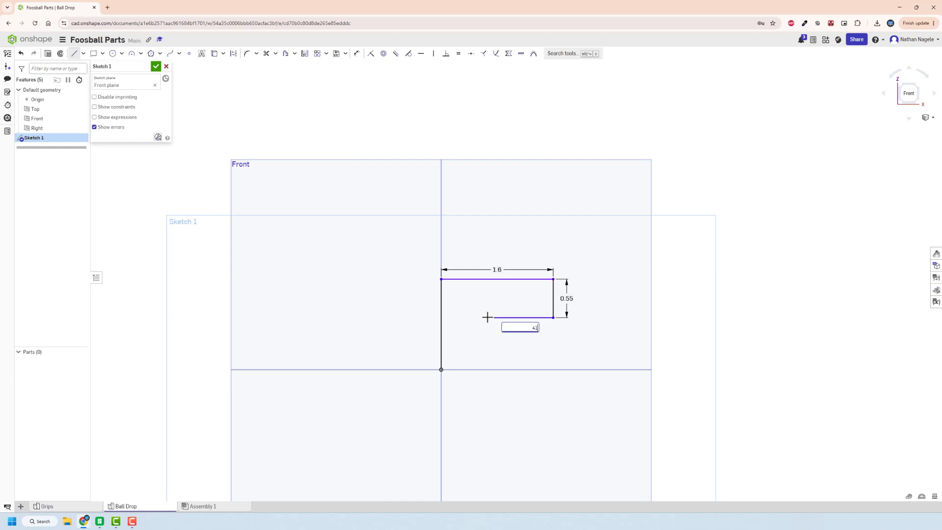
key("Return")
left_click(479, 371)
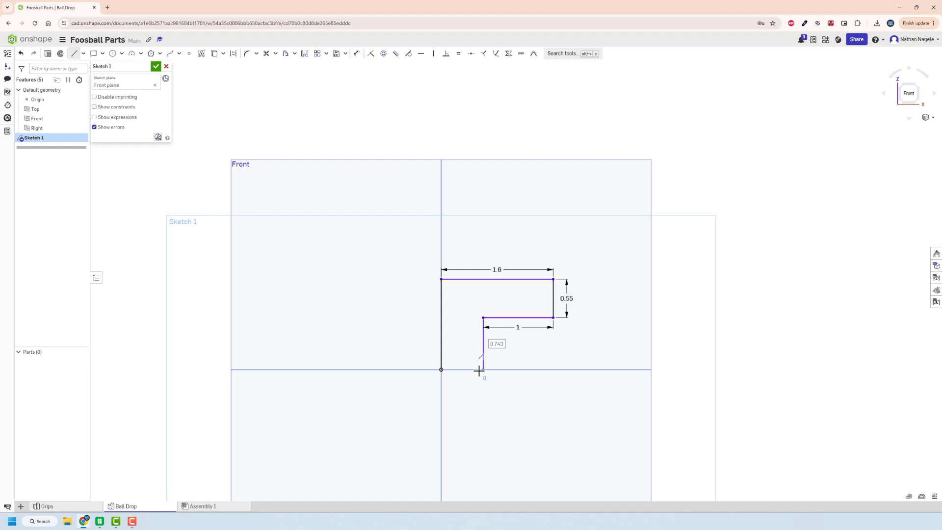
left_click(441, 369)
key("Escape")
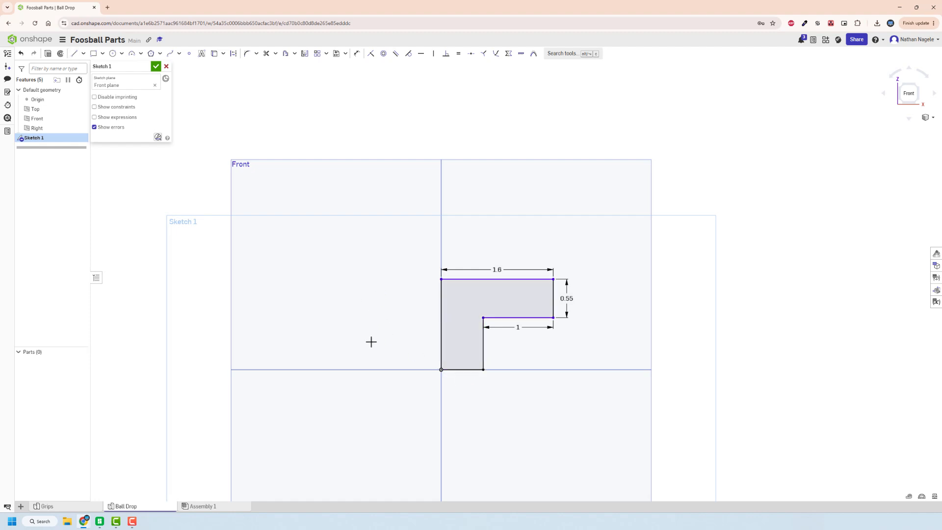
- Set the height dimension on the outer end of the L-profile's upper arm to 0.525 in
mouse_move(370, 341)
right_mouse_down()
mouse_move(379, 331)
mouse_move(463, 330)
mouse_move(452, 272)
mouse_move(469, 292)
mouse_move(443, 264)
right_mouse_up()
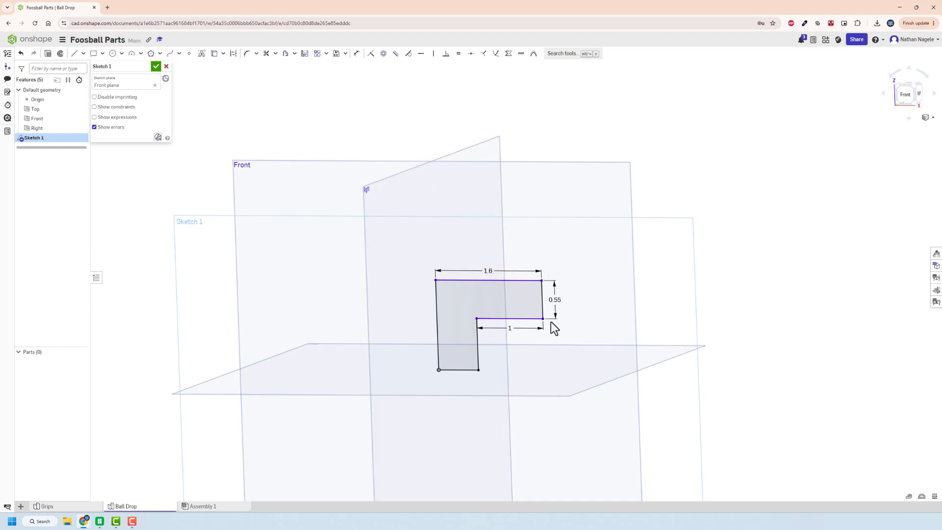
left_click(905, 94)
double_click(642, 210)
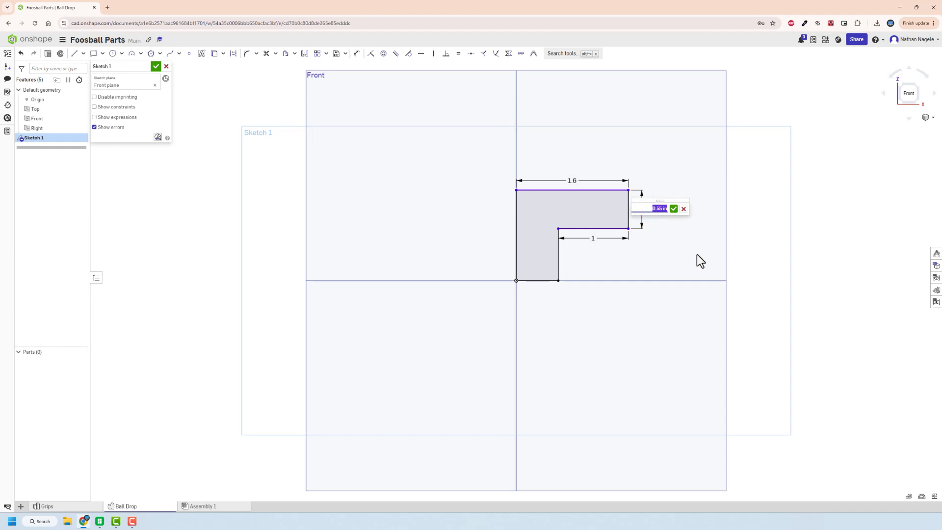
type("5")
key("BackSpace")
type("0.525")
key("Return")
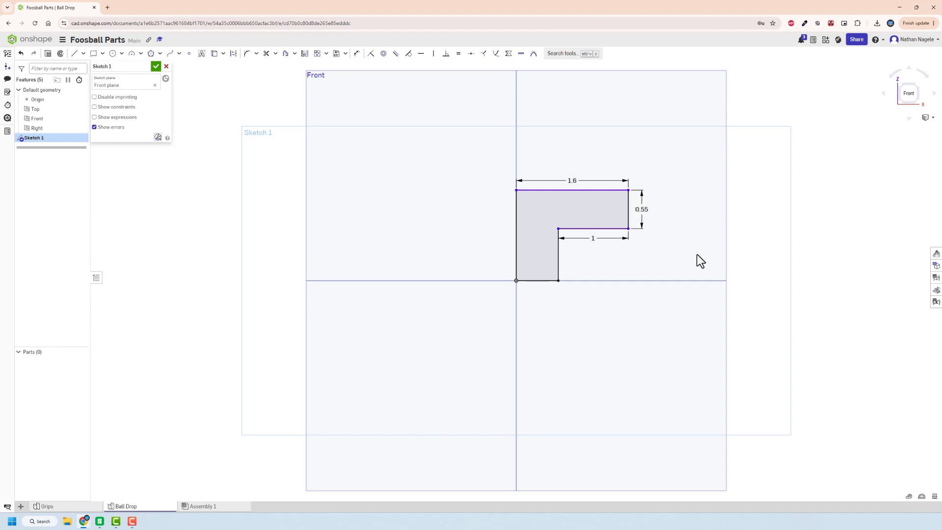
- Draw a closed outer profile wrapping the L-profile's upper arm with a lip beneath it, about 1.81 in wide and 2.21 in tall
mouse_move(634, 185)
middle_mouse_down()
mouse_move(541, 278)
mouse_move(503, 289)
middle_mouse_up()
scroll(386, 226, "up", 3)
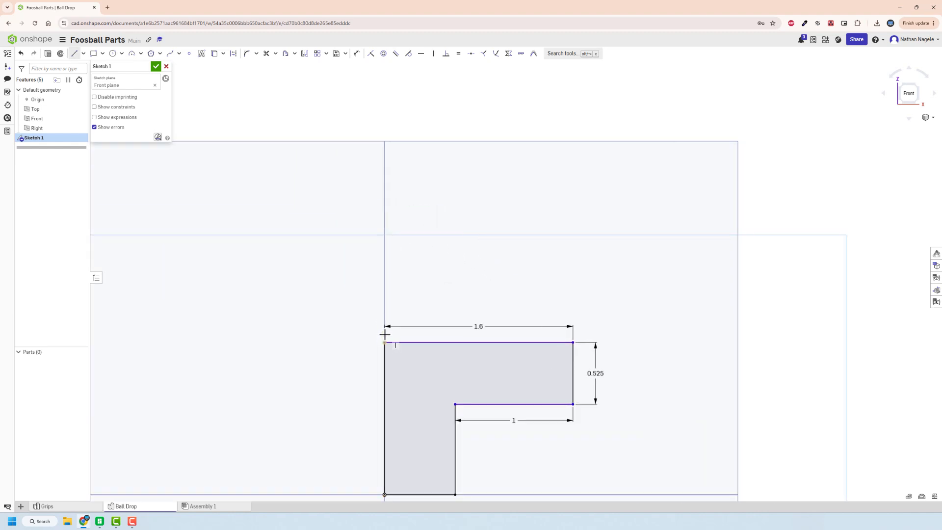
left_click(385, 334)
left_click(582, 334)
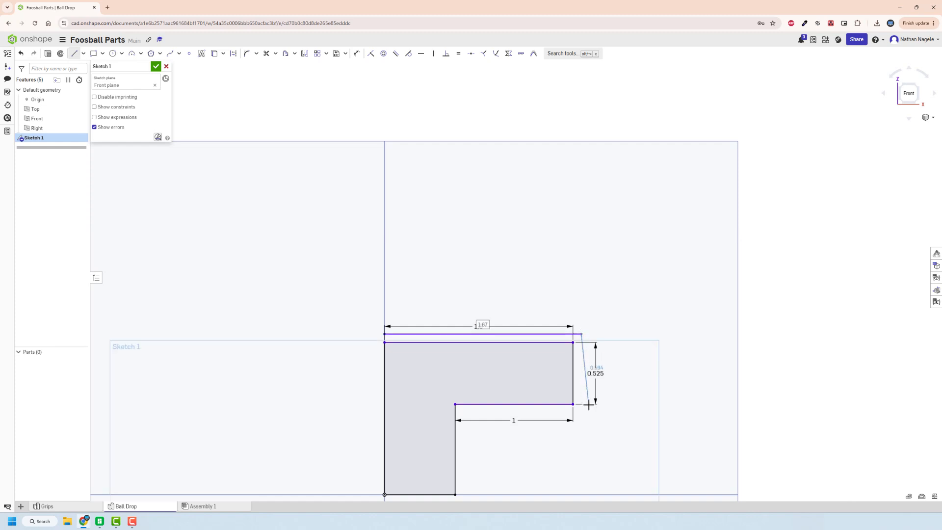
left_click(581, 414)
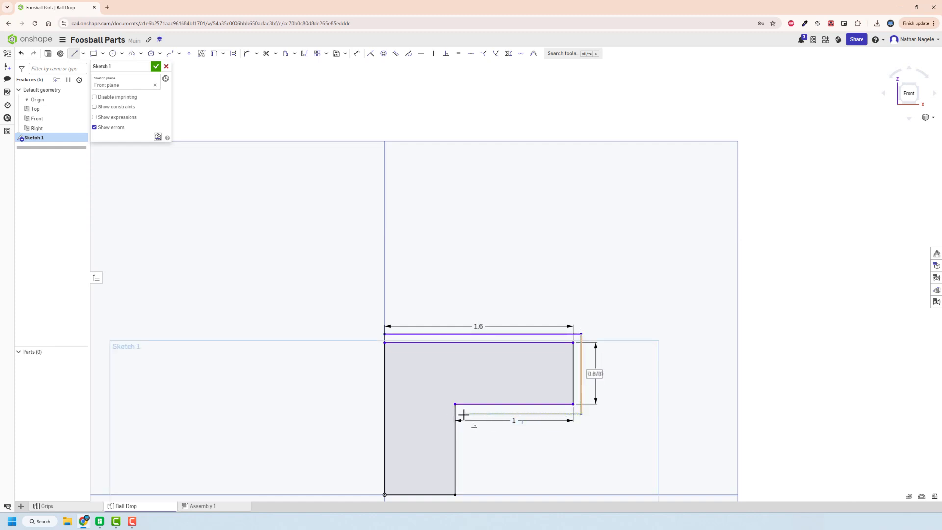
left_click(461, 413)
left_click(461, 434)
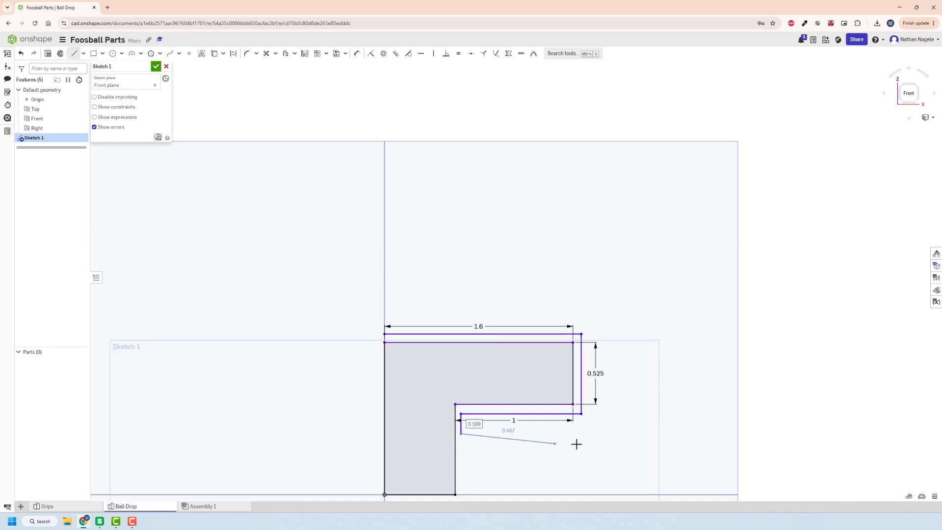
left_click(598, 433)
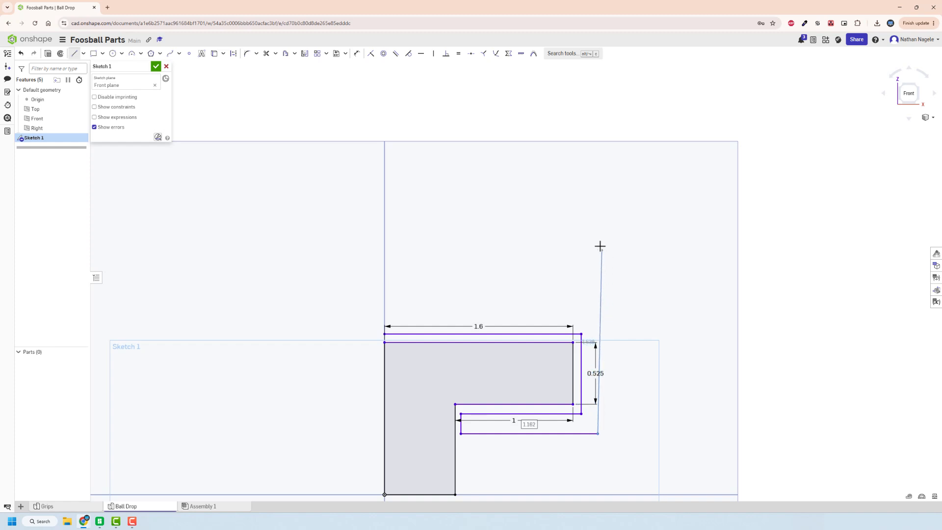
left_click(598, 174)
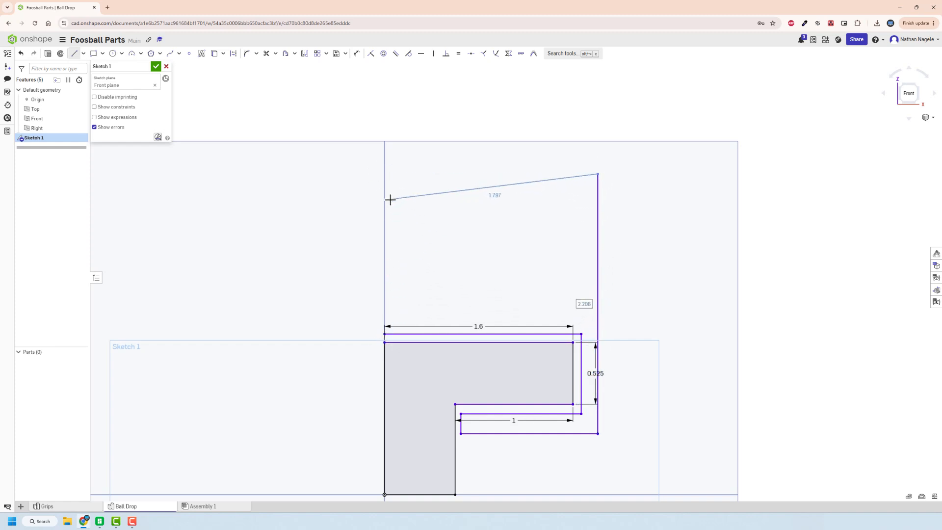
left_click(384, 173)
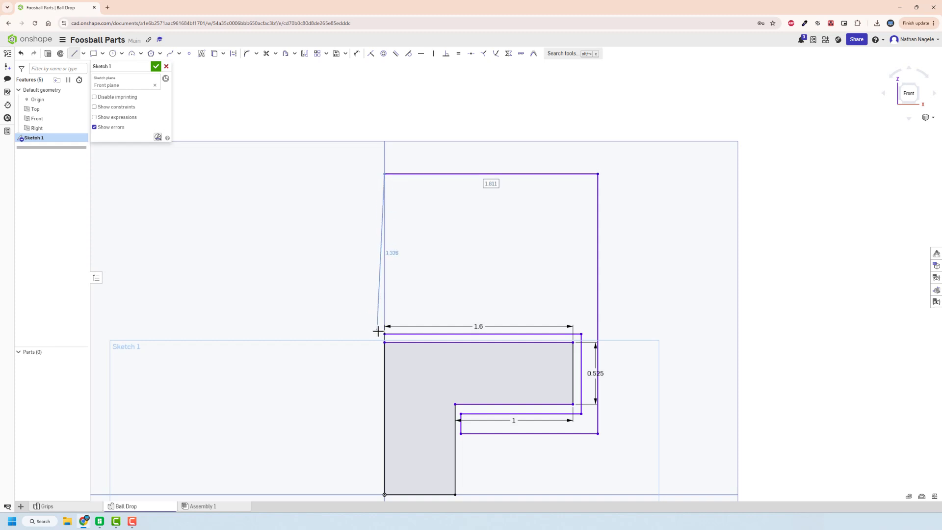
left_click(384, 334)
- Dimension the gap between the L-profile's top edge and the outer profile's edge above it to 0.01 in
key("d")
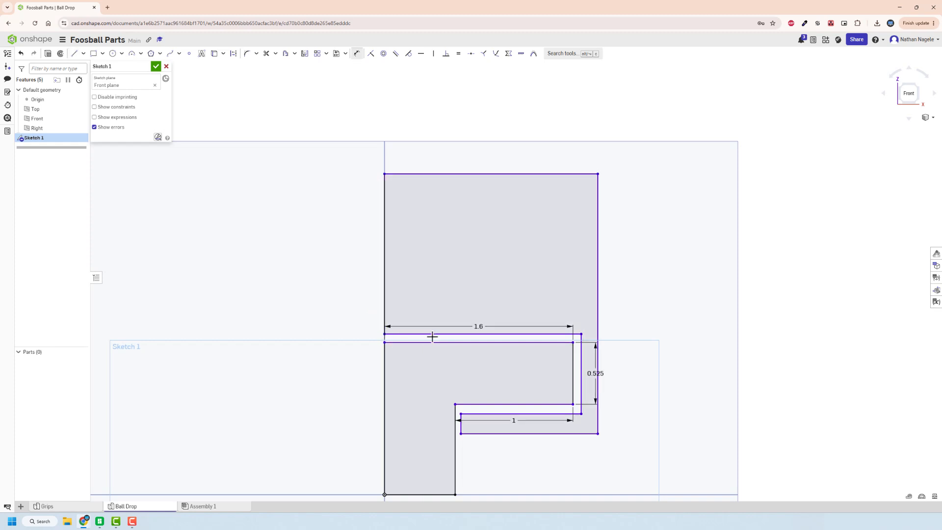
left_click(432, 335)
left_click(433, 342)
left_click(356, 336)
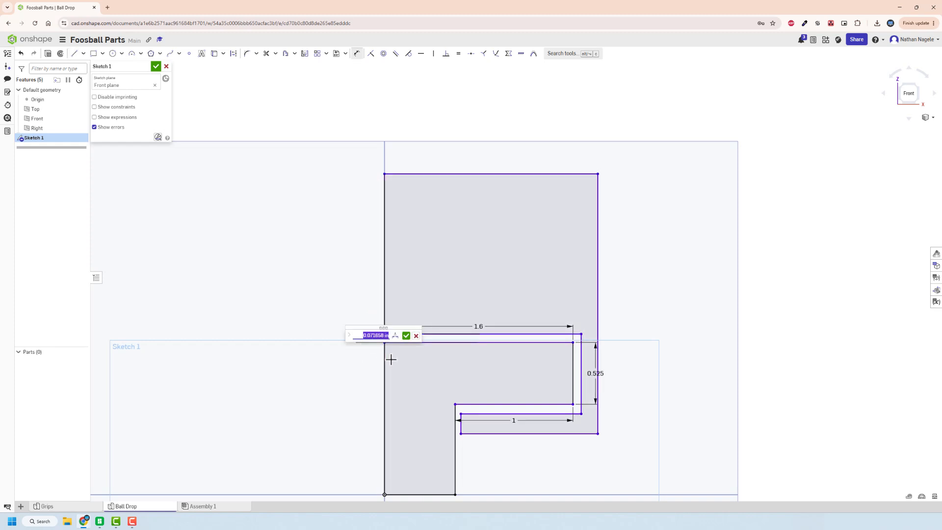
key("BackSpace")
type(".01")
key("Return")
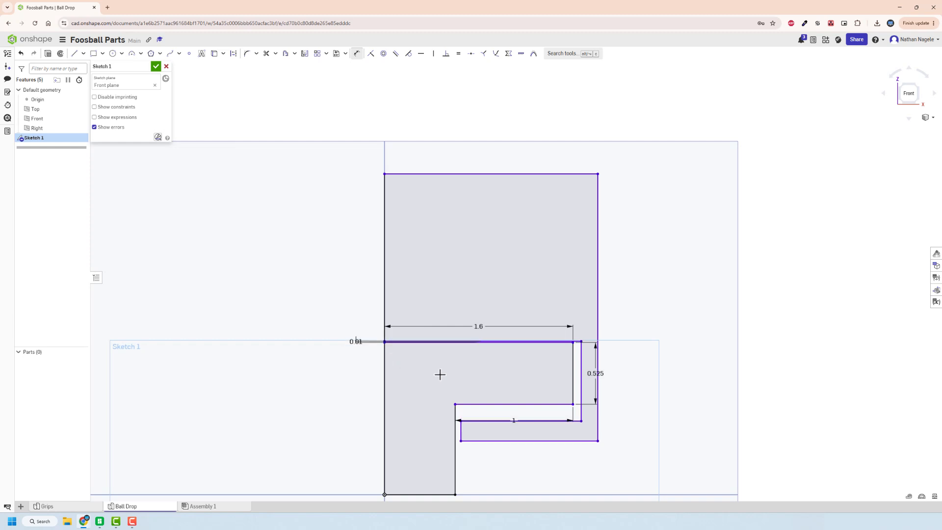
- Dimension the gap between the L-profile's outer vertical edge and the surrounding profile's inner wall to 0.01 in
scroll(591, 368, "up", 3)
left_click(556, 349)
left_click(572, 349)
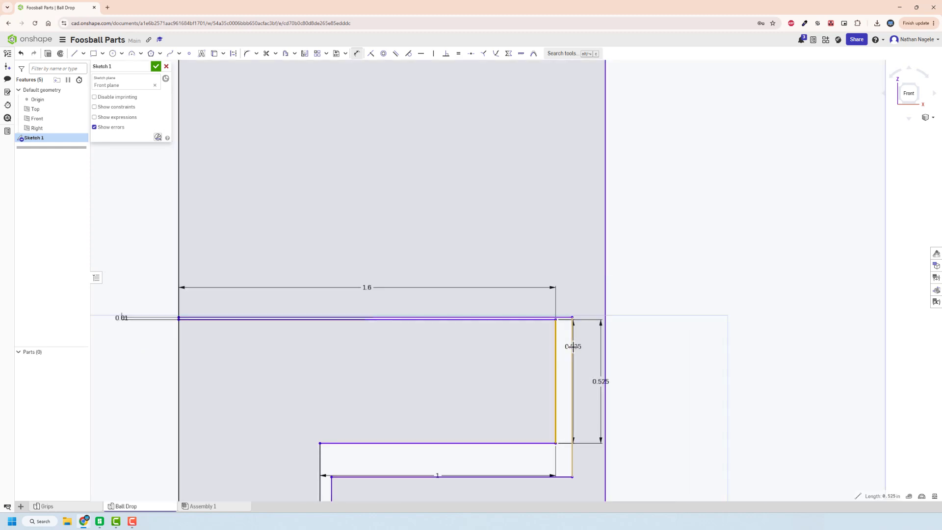
left_click(642, 358)
type(".01")
key("Return")
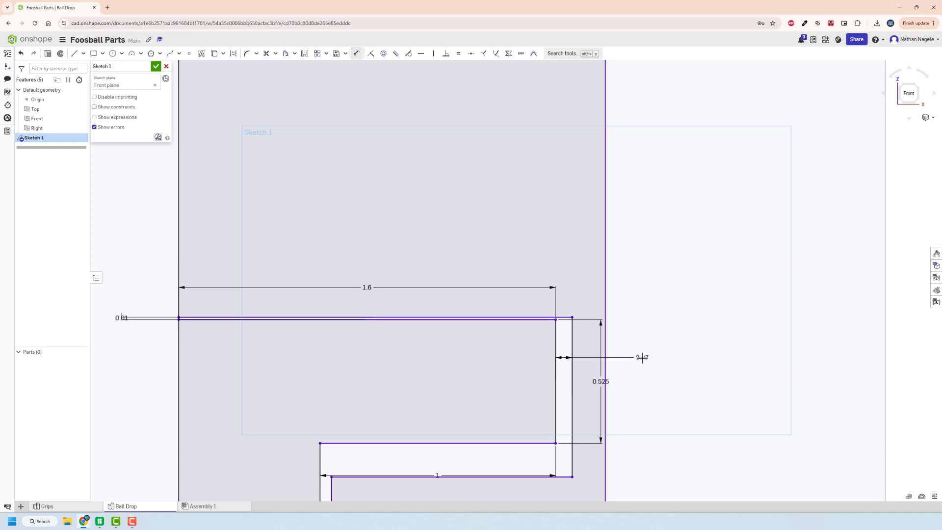
- Dimension the gap between the underside of the L-profile's arm and the lip below it to 0.01 in
left_click(439, 445)
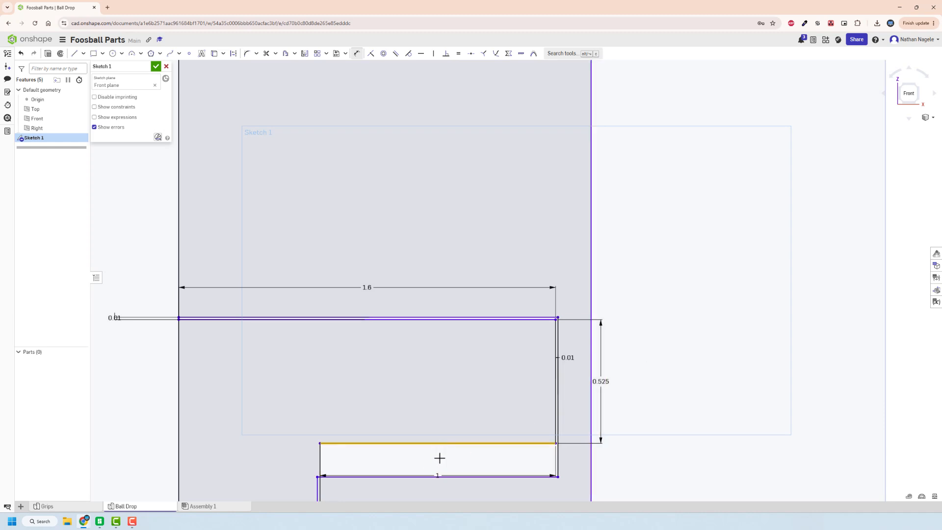
left_click(458, 476)
left_click(640, 461)
type("0")
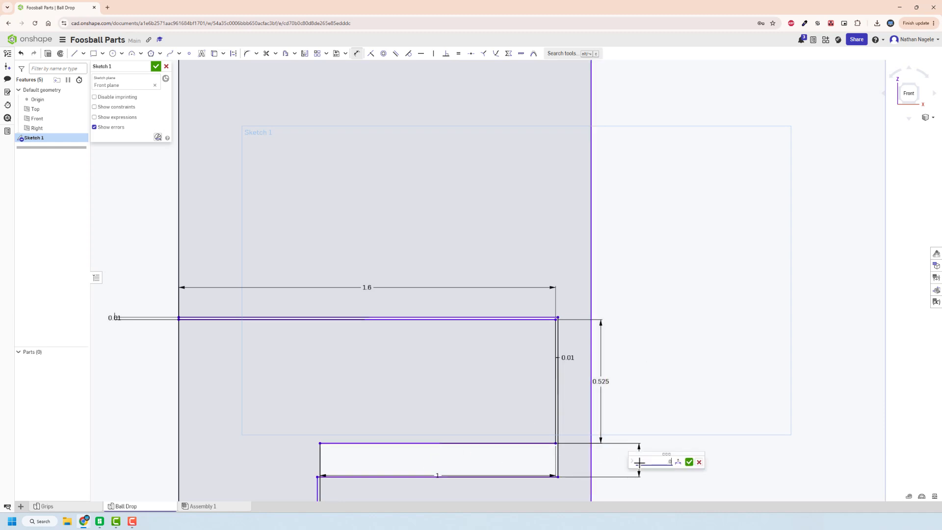
type(".01")
key("Return")
- Move the lip's inner vertical edge clear of the L-profile's stem and dimension the gap between them to 0.025 in
scroll(349, 432, "up", 5)
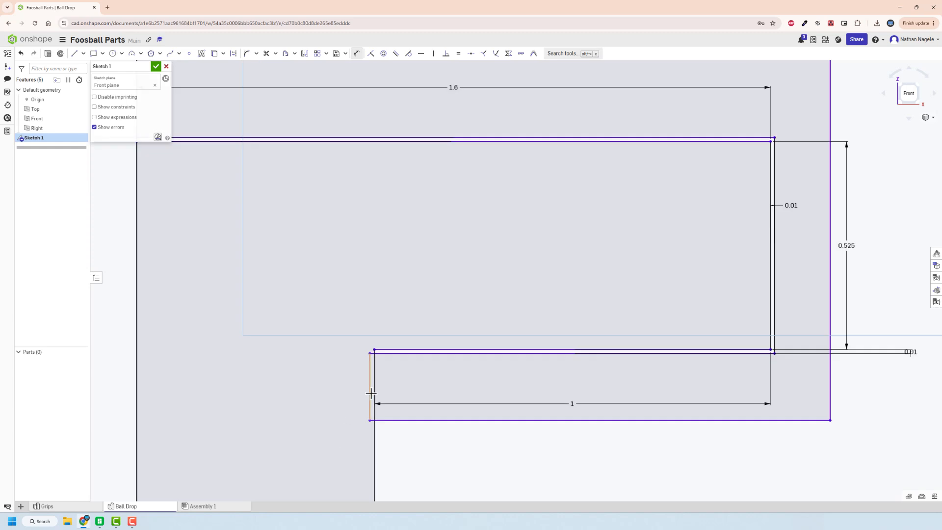
key("Escape")
left_click_drag(370, 384, 396, 383)
key("d")
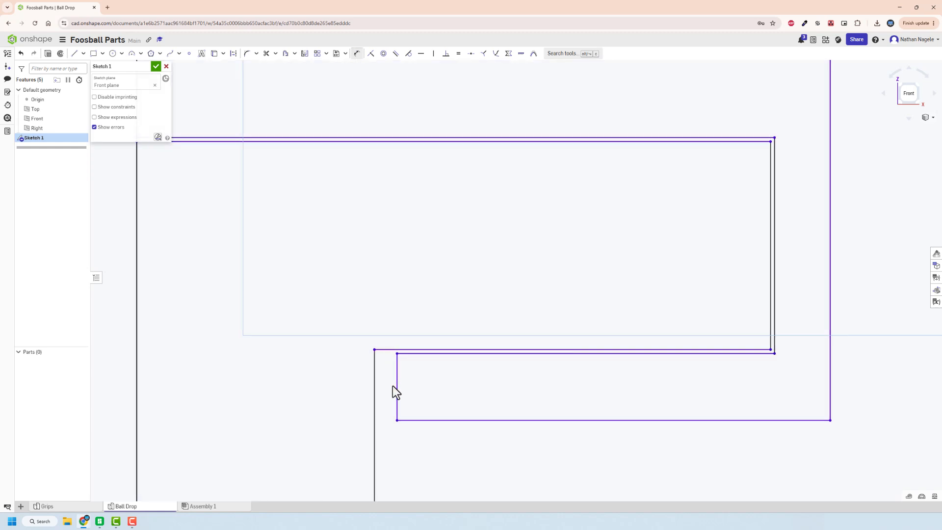
left_click(396, 382)
left_click(375, 387)
left_click(423, 470)
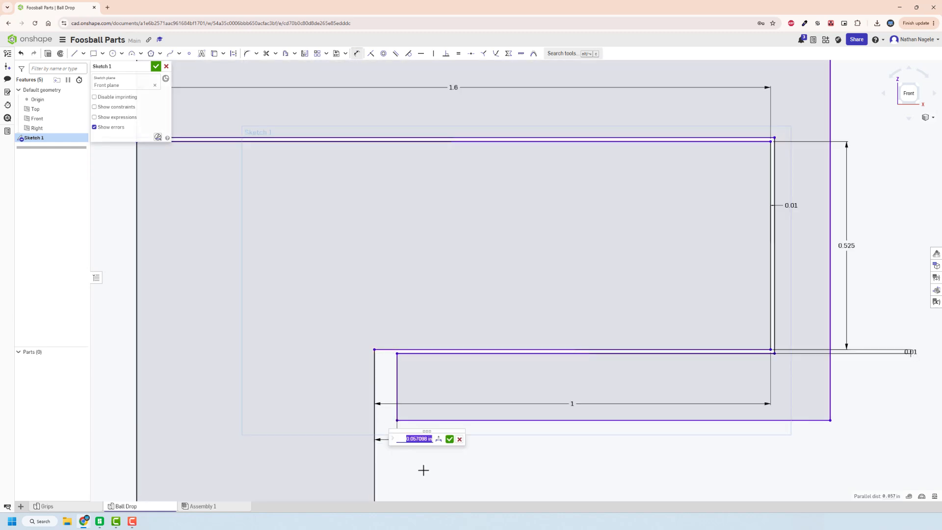
key("BackSpace")
type("0.025")
key("Return")
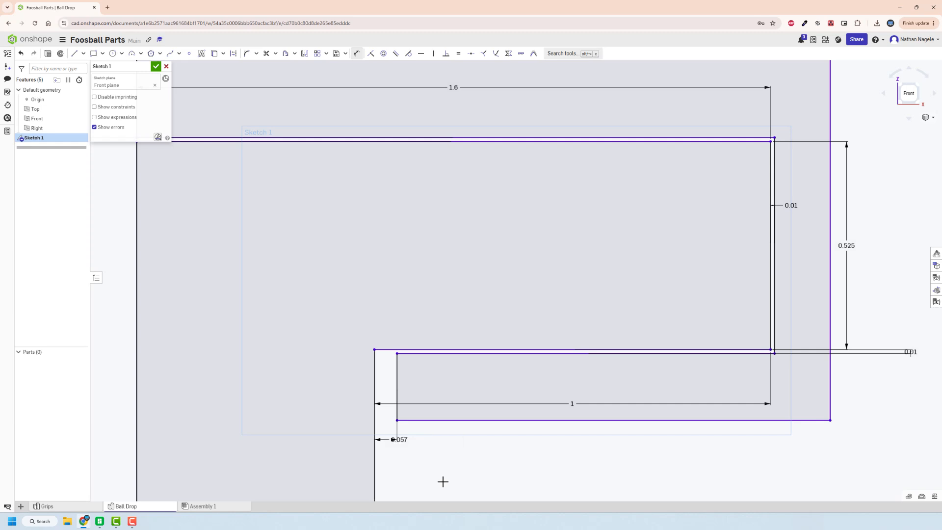
scroll(482, 381, "down", 3)
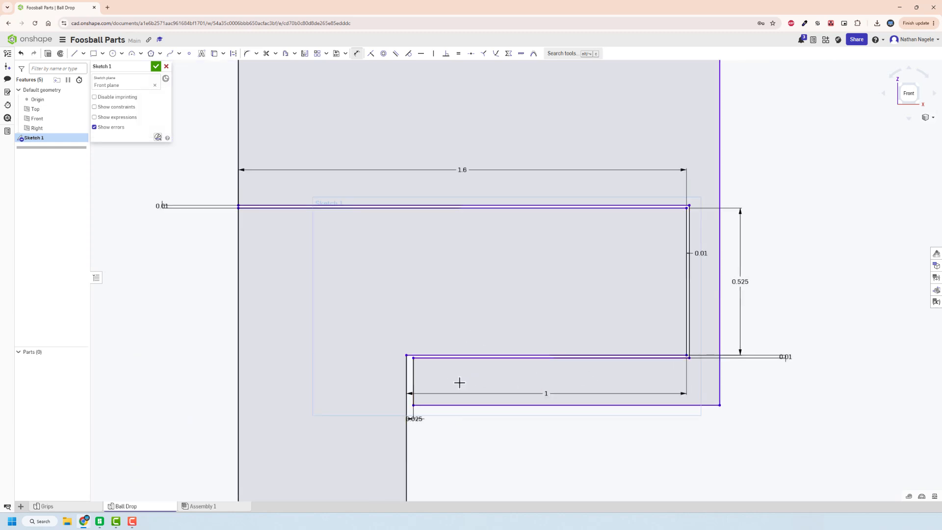
scroll(417, 339, "down", 3)
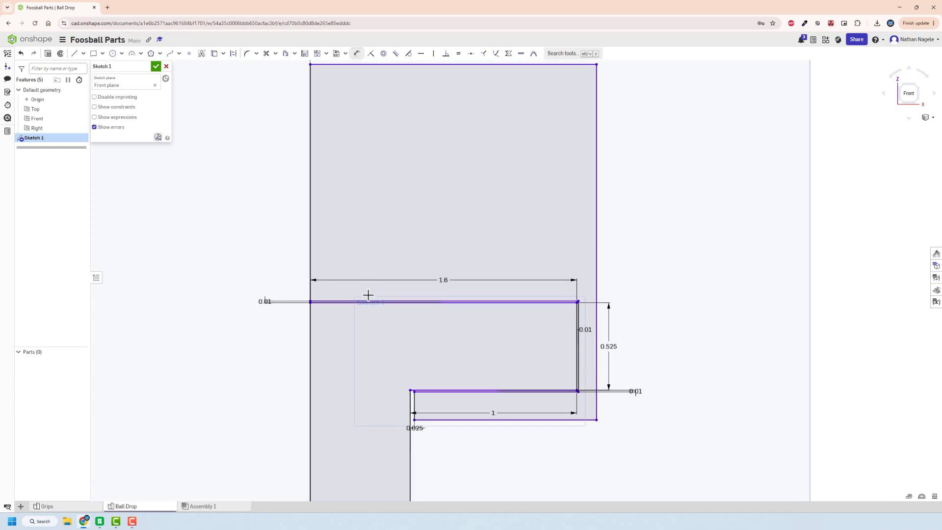
scroll(587, 347, "up", 3)
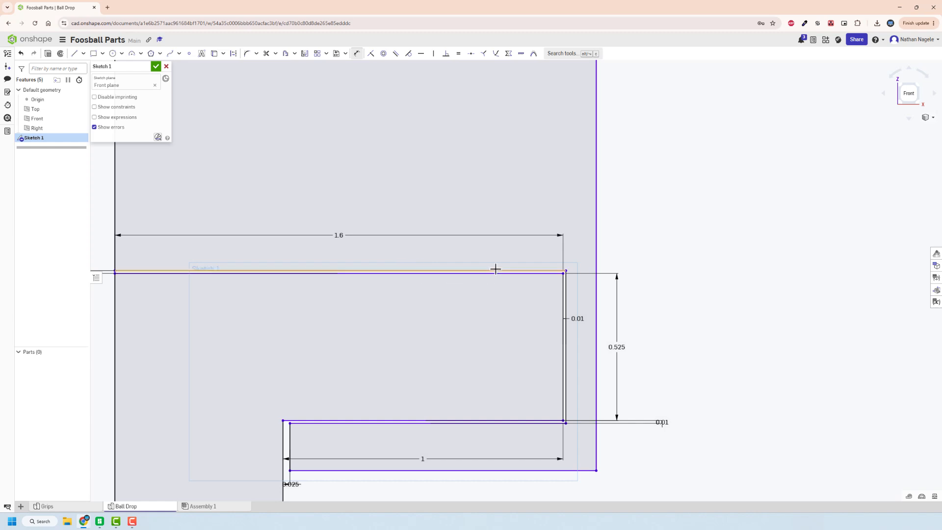
scroll(383, 317, "down", 3)
middle_click_drag(378, 313, 383, 426)
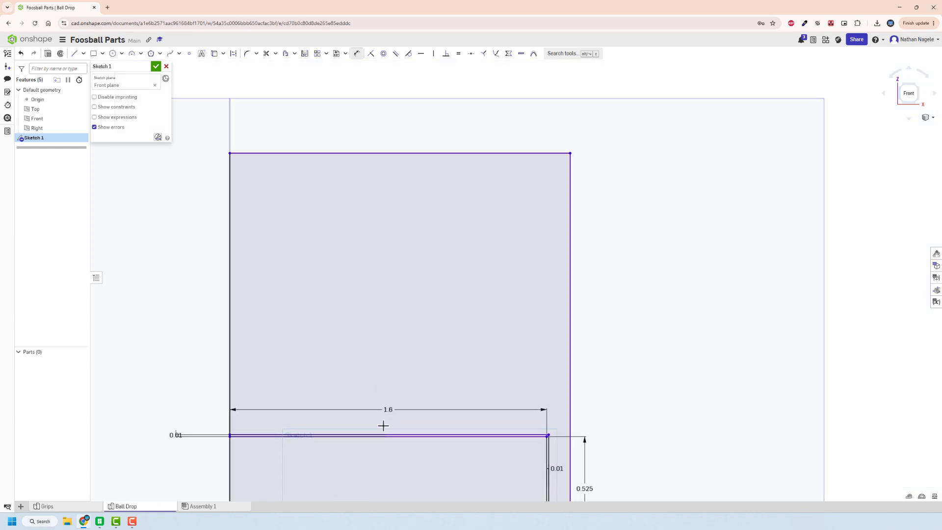
- Dimension the vertical edge of the outer profile's upper block to 1.5 in
scroll(366, 341, "down", 2)
key("u")
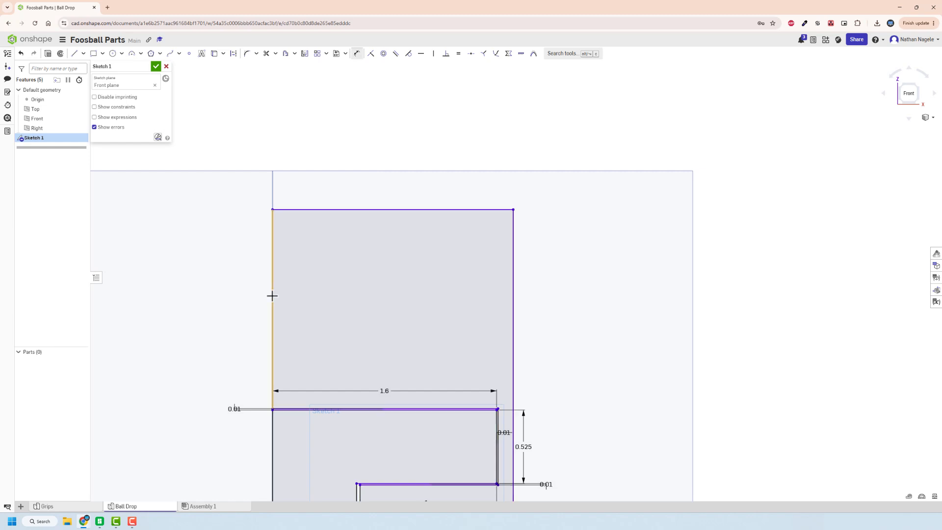
left_click(272, 295)
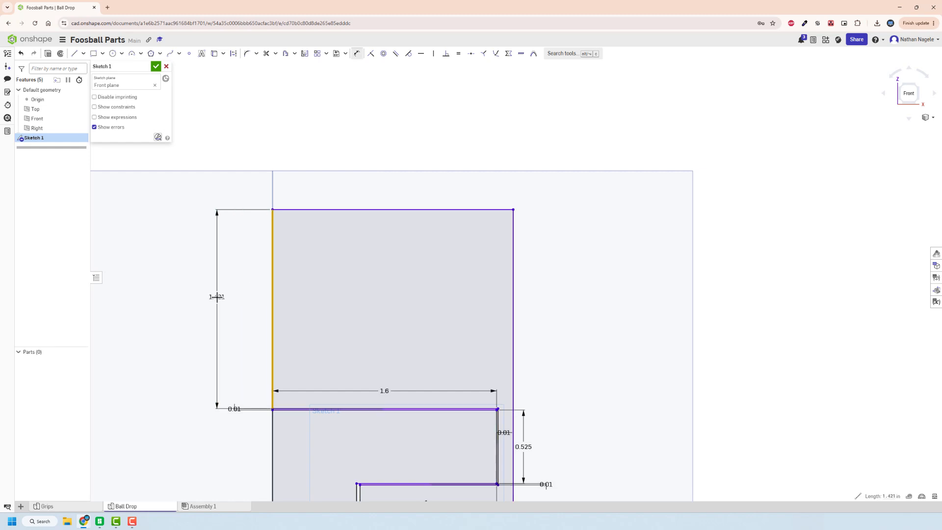
left_click(217, 297)
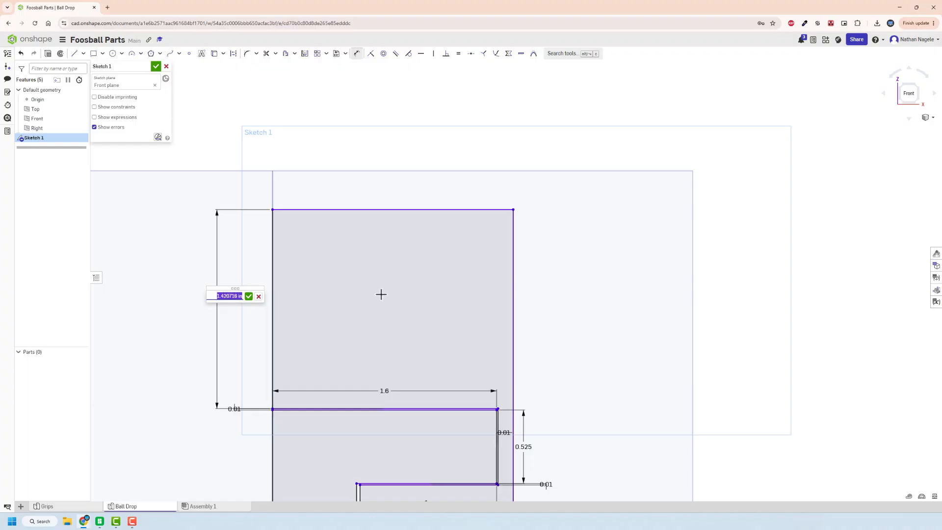
type("1.5")
key("Return")
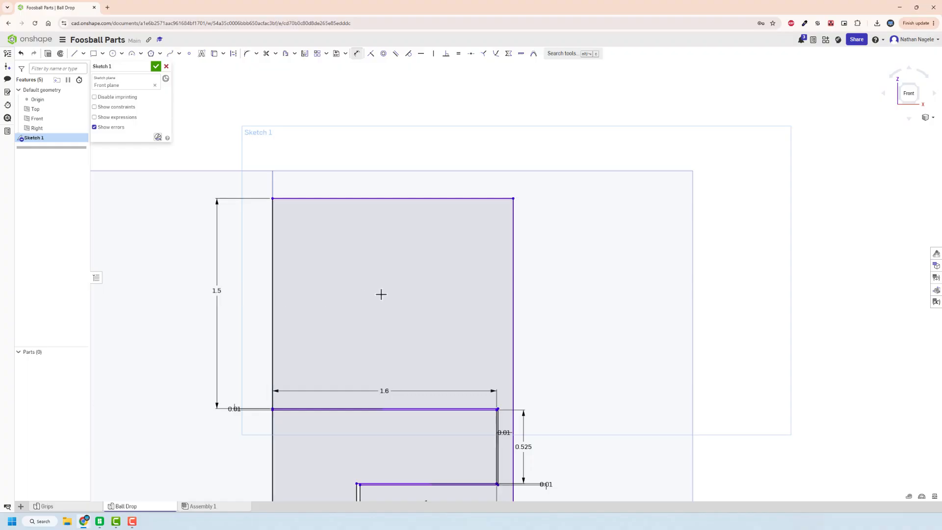
- Dimension the thickness of the outer profile's bottom lip to 3/8 in
mouse_move(338, 213)
middle_mouse_down()
mouse_move(349, 123)
mouse_move(339, 142)
middle_mouse_up()
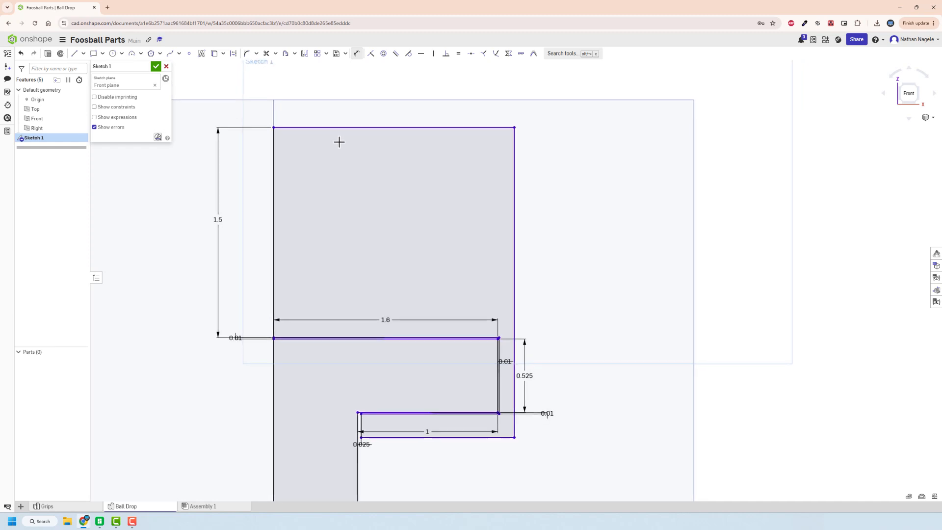
left_click(482, 414)
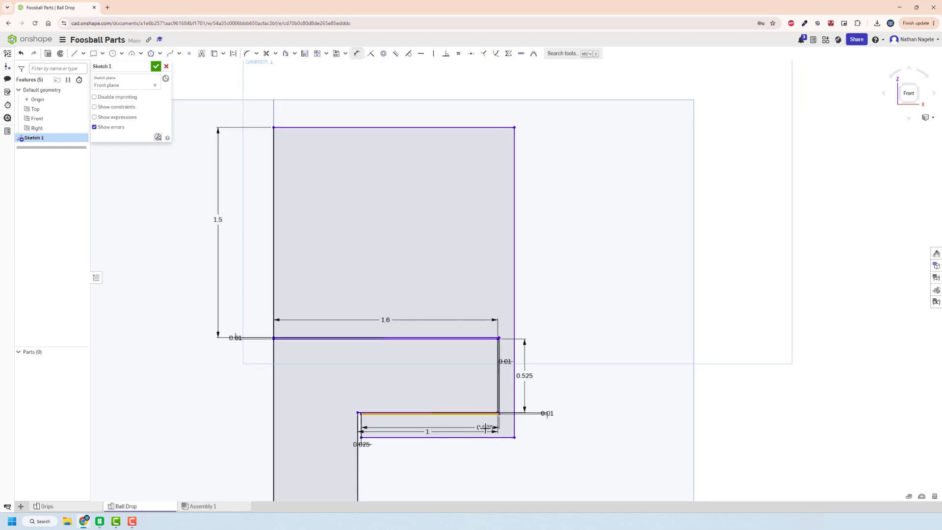
left_click(481, 438)
left_click(564, 459)
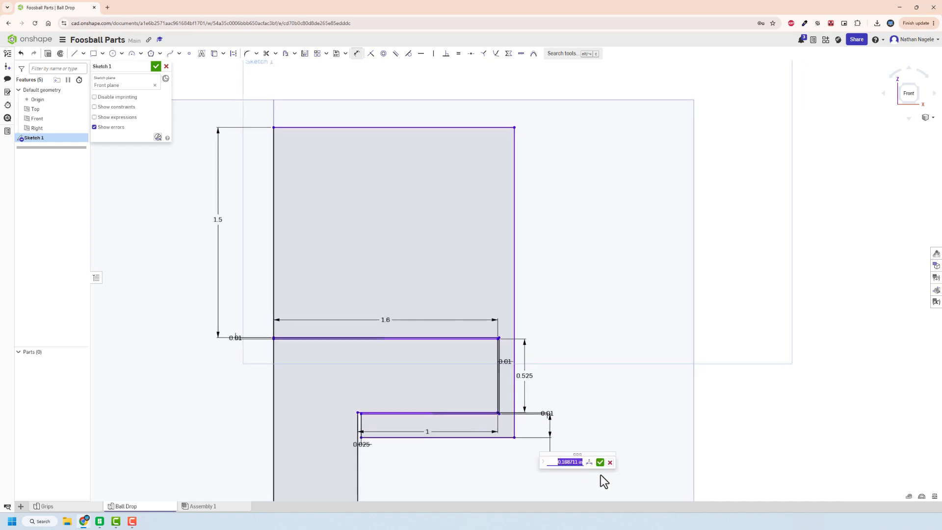
type("3/8")
key("Return")
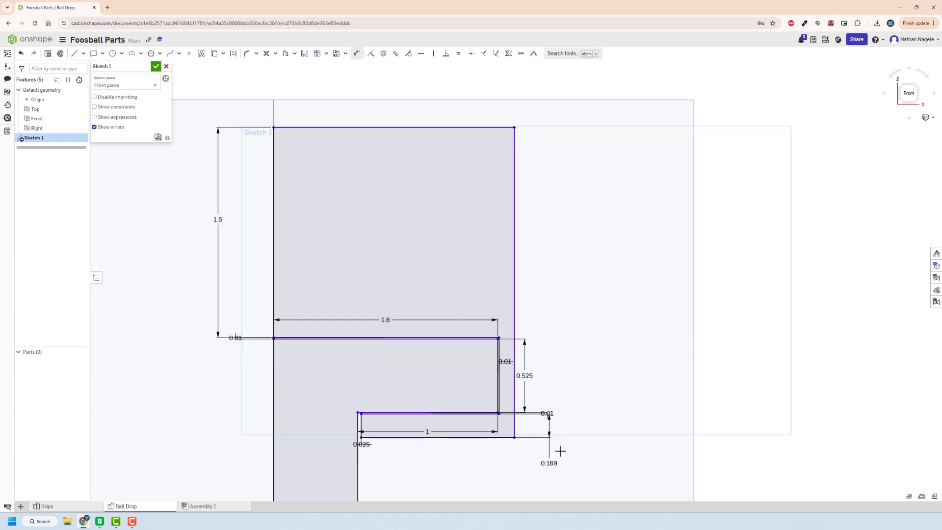
- Dimension the thickness of the outer profile's side wall beside the L-profile's arm to 3/8 in
left_click(514, 378)
left_click(500, 375)
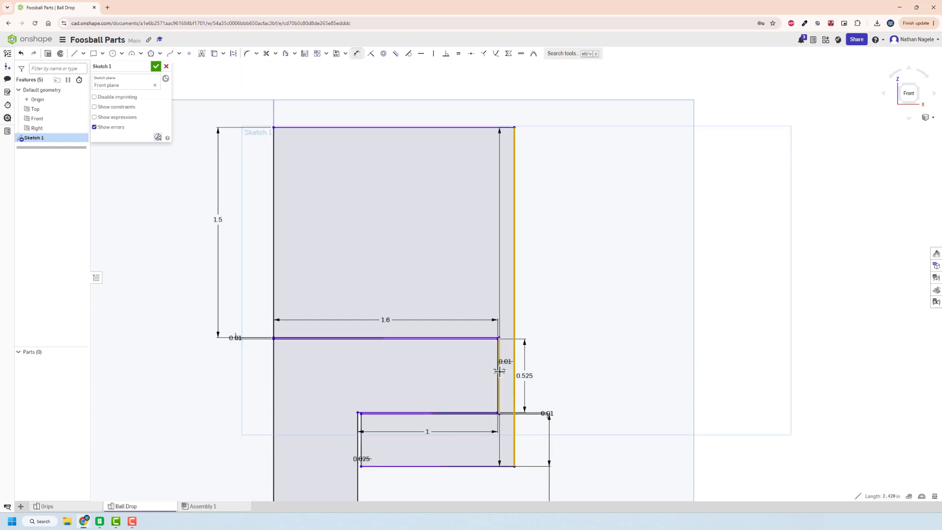
left_click(550, 374)
type("3/8")
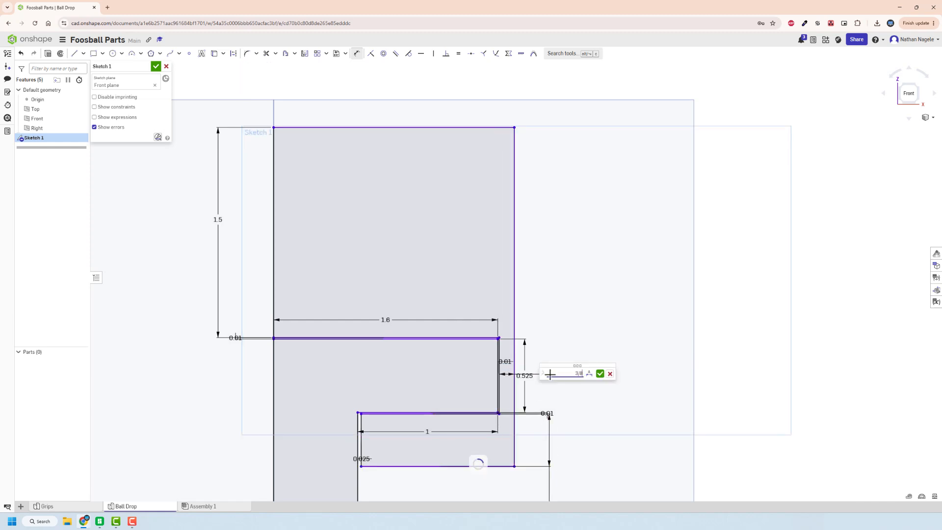
key("Return")
scroll(536, 333, "down", 3)
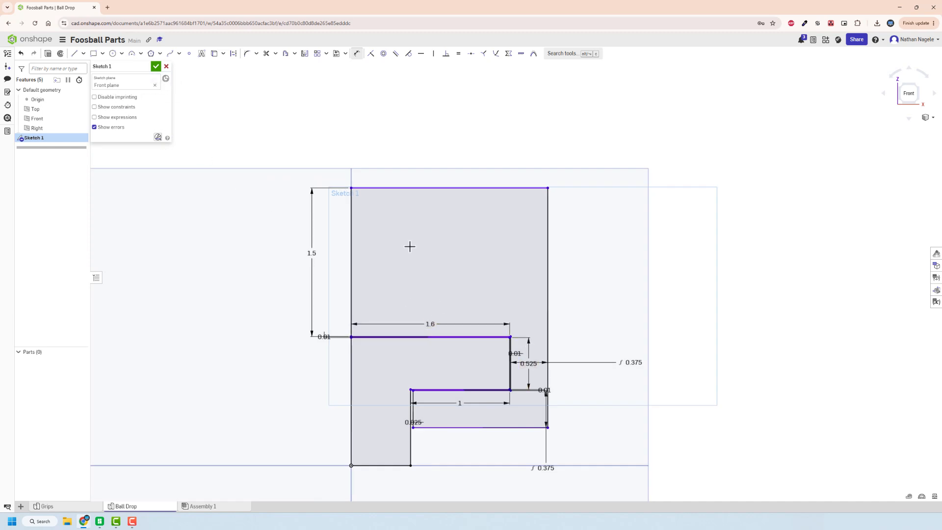
- Draw a circle about 0.046 in in diameter centred on the outer profile's inner upper corner
scroll(455, 279, "up", 3)
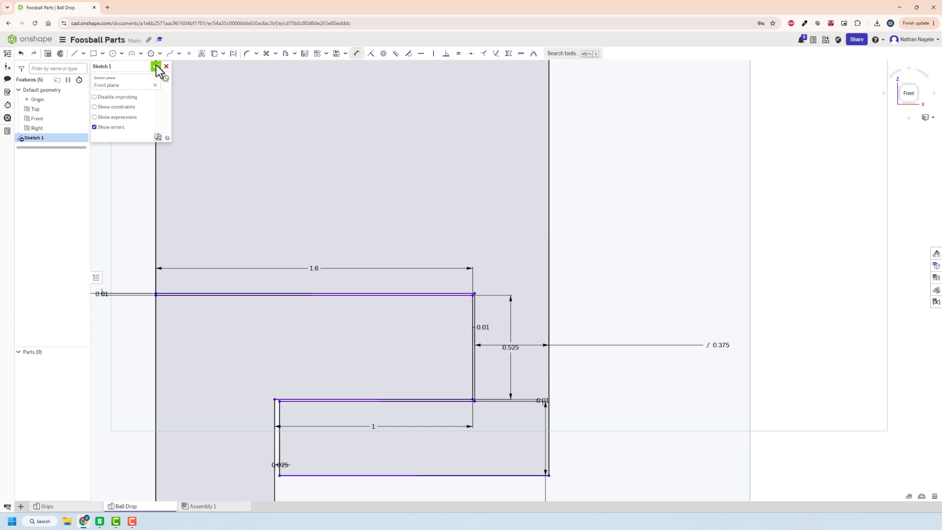
scroll(464, 320, "up", 6)
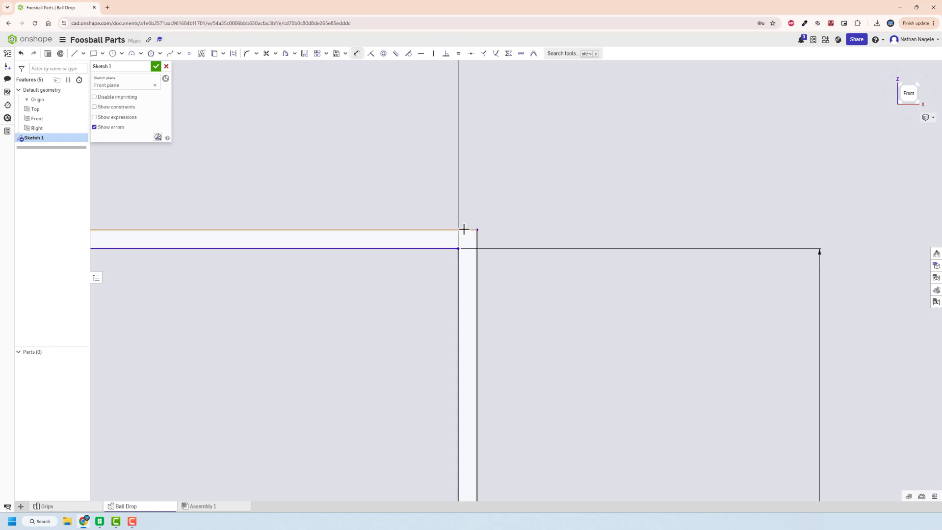
scroll(467, 238, "down", 5)
scroll(427, 278, "up", 5)
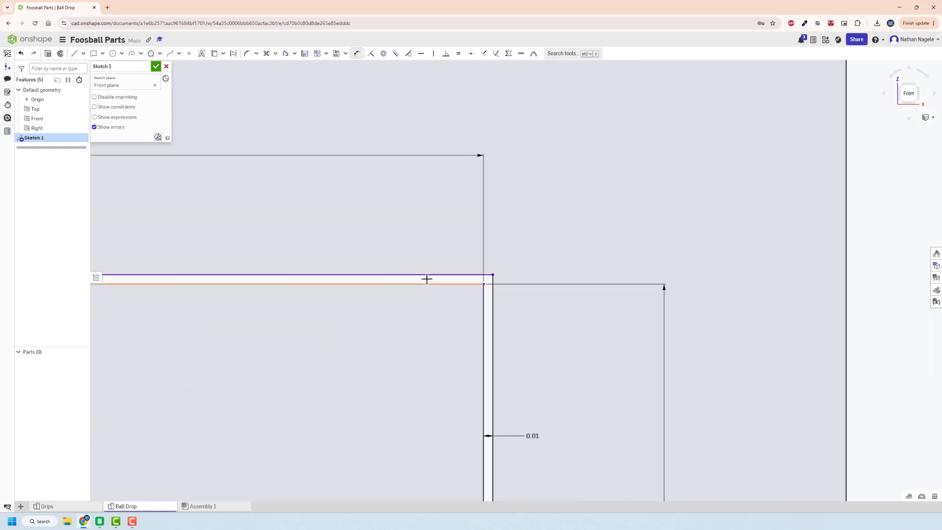
key("c")
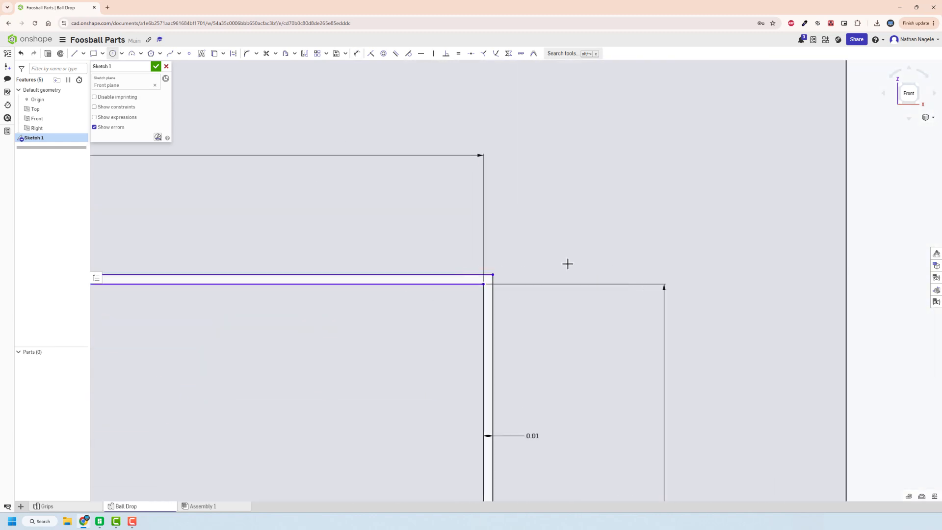
left_click(493, 275)
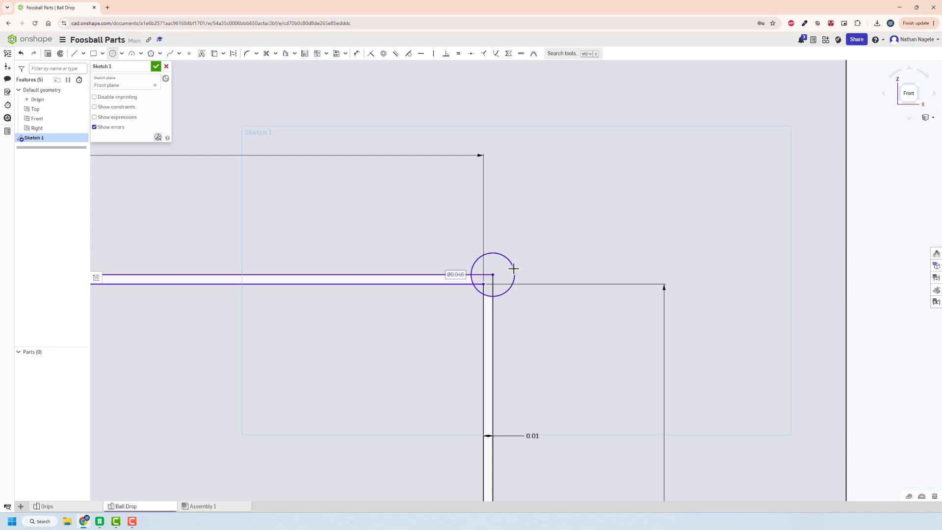
left_click(514, 269)
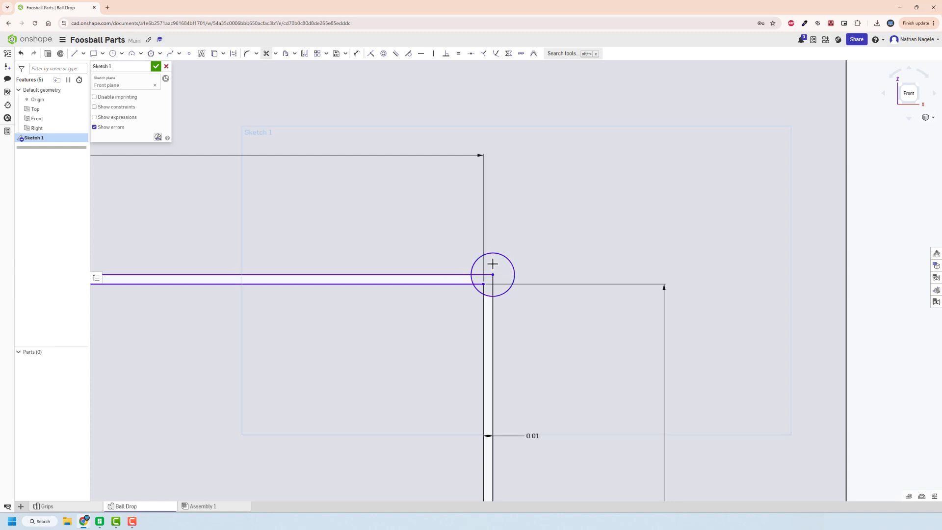
- Trim the corner circle and the lines inside it to form a rounded relief at the inner corner
key("m")
left_click(472, 281)
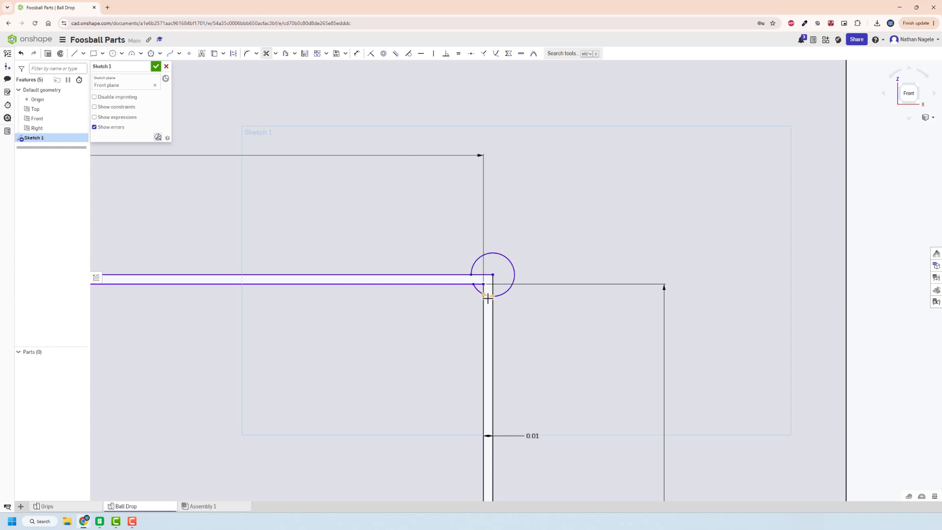
left_click(483, 276)
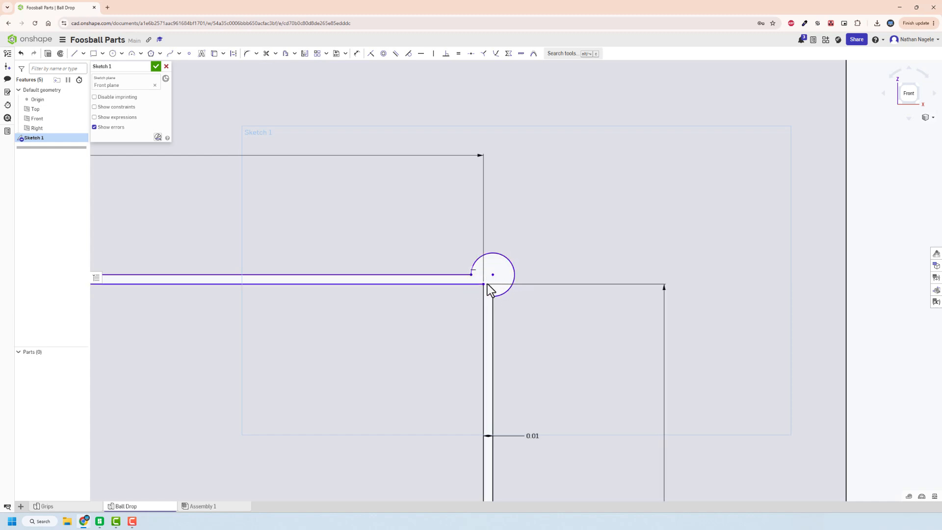
mouse_move(492, 275)
left_mouse_down()
mouse_move(483, 284)
mouse_move(496, 289)
left_mouse_up()
- Undo the corner relief trims and the circle
key("ctrl+z")
key("ctrl+z")
key("ctrl+z")
key("ctrl+z")
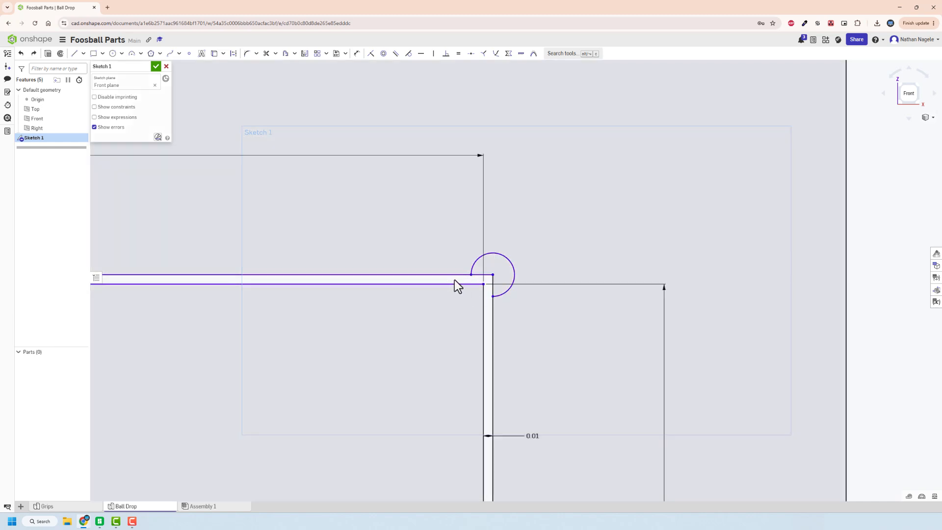
- Finish the sketch and extrude the outer profile region as a new solid part
scroll(455, 279, "down", 6)
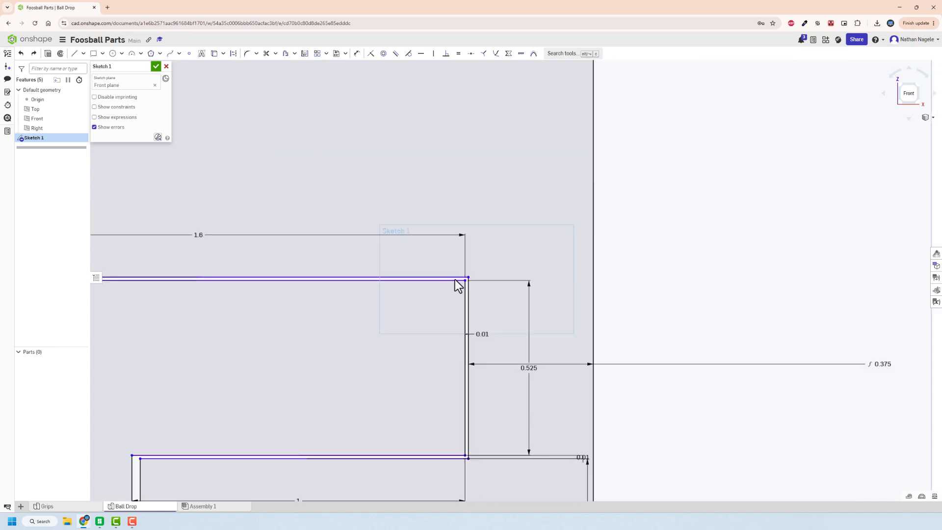
left_click(157, 67)
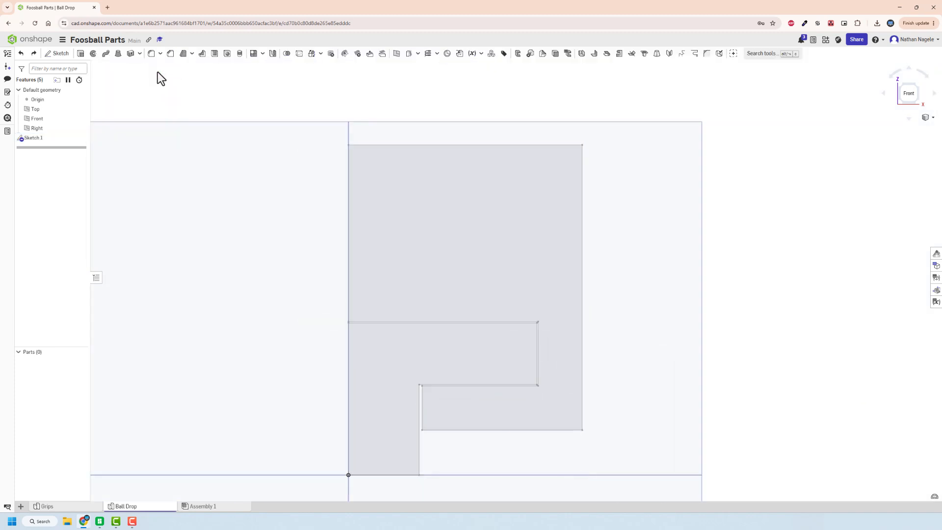
left_click(80, 54)
left_click(486, 216)
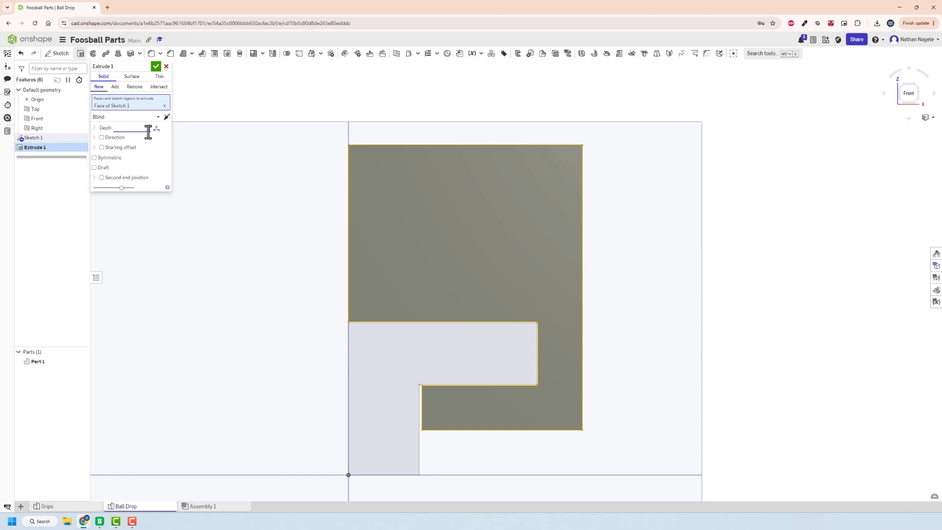
left_click(156, 67)
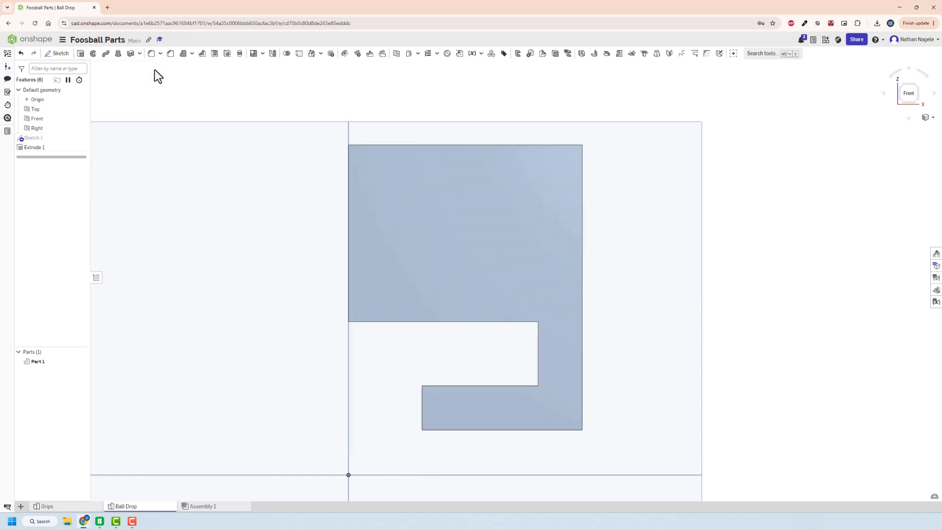
- Examine the extruded block and its slot from several angles, including straight on from the left side
scroll(332, 165, "down", 3)
right_click_drag(333, 166, 413, 149)
scroll(415, 208, "down", 1)
middle_click_drag(416, 217, 455, 298)
right_click_drag(424, 227, 500, 297)
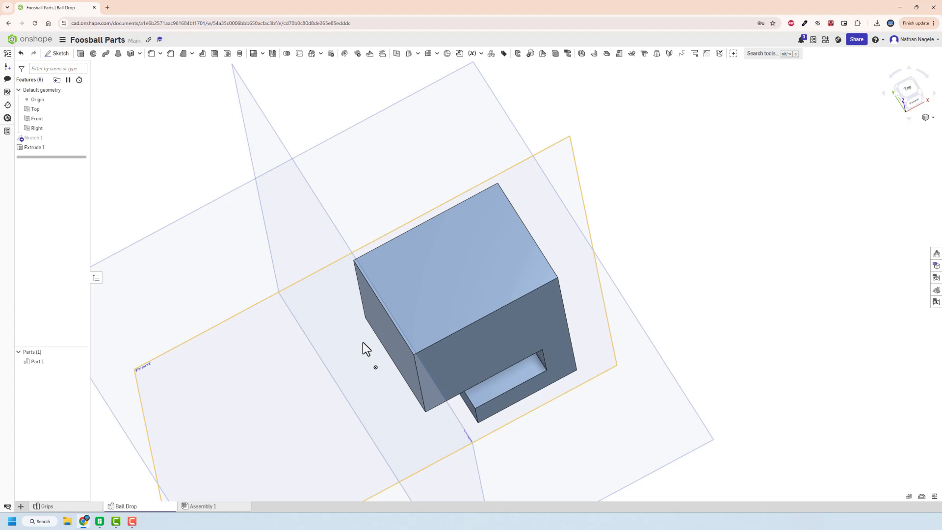
right_click_drag(365, 348, 452, 313)
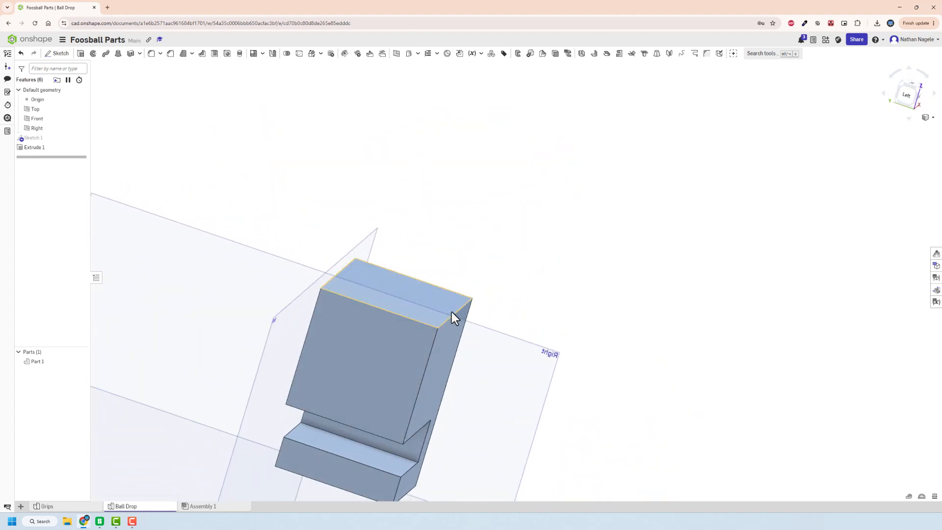
left_click(906, 95)
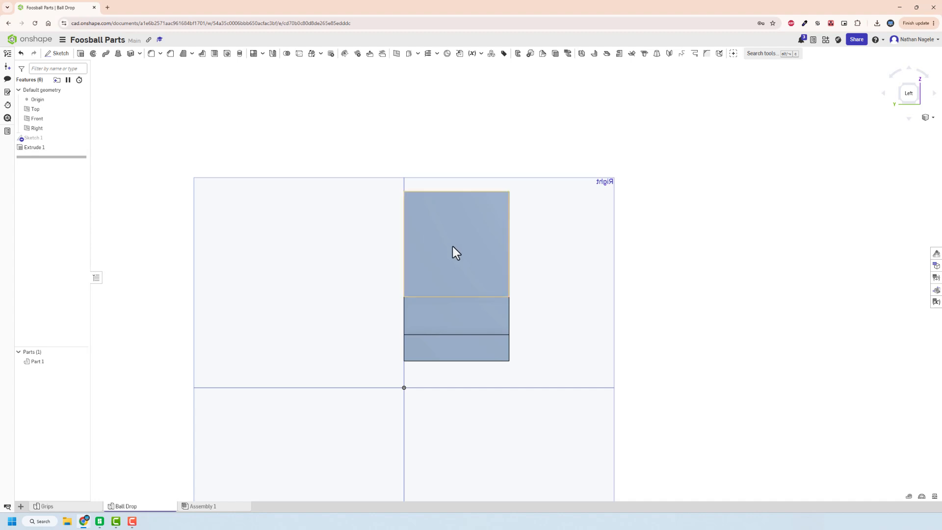
right_click_drag(453, 250, 492, 247)
right_click_drag(434, 250, 457, 235)
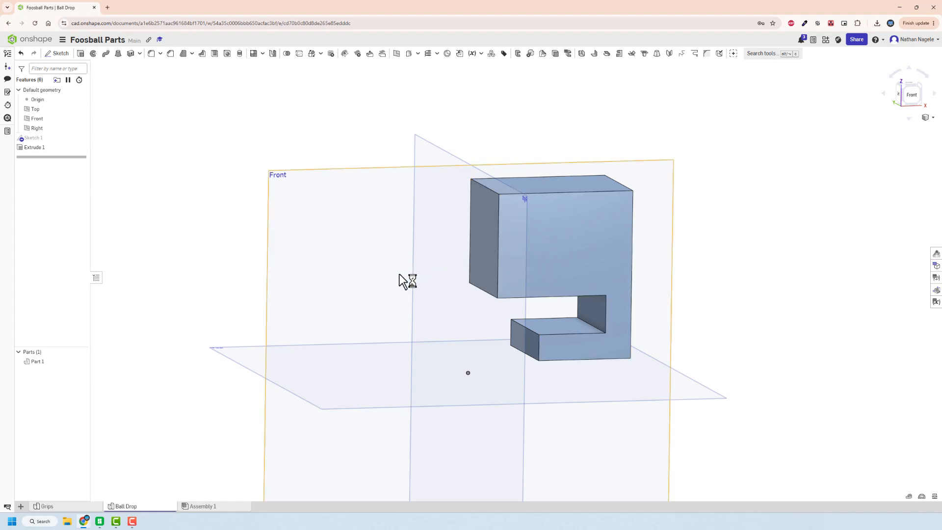
right_click_drag(412, 272, 894, 127)
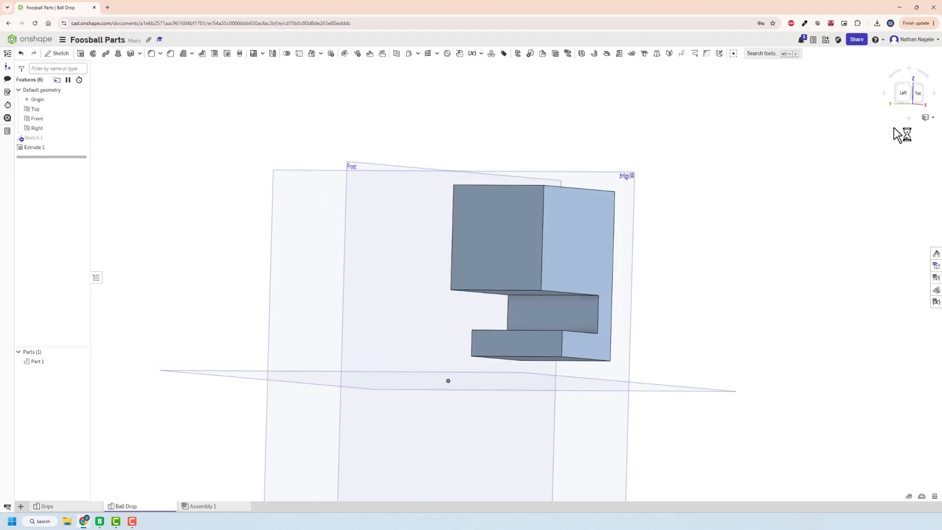
- Sketch on the block's upper left face, drawing construction lines 0.75 in across from the origin and 1.5 in straight up from there
left_click(902, 94)
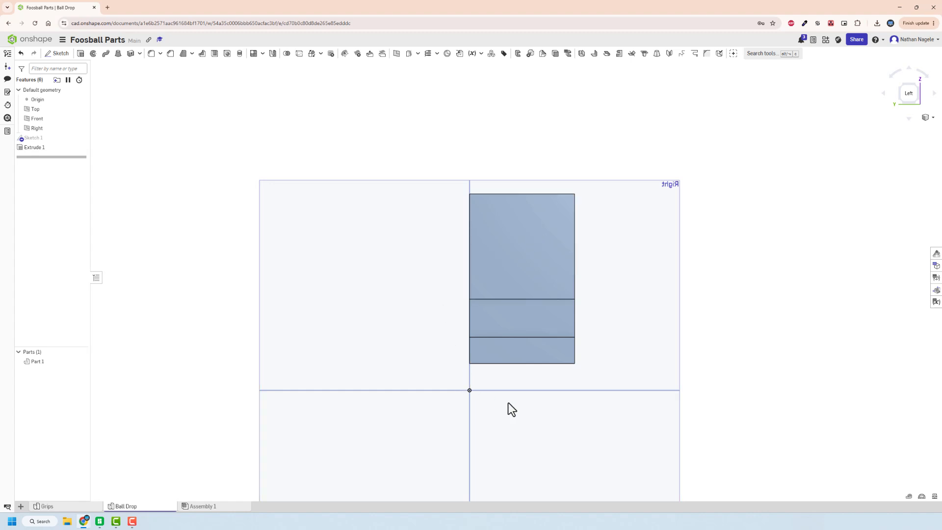
left_click(55, 58)
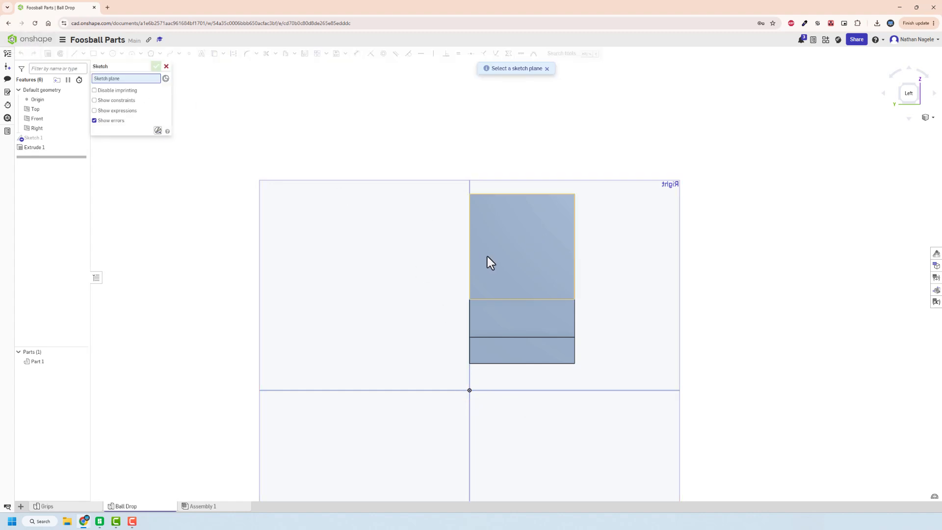
left_click(487, 256)
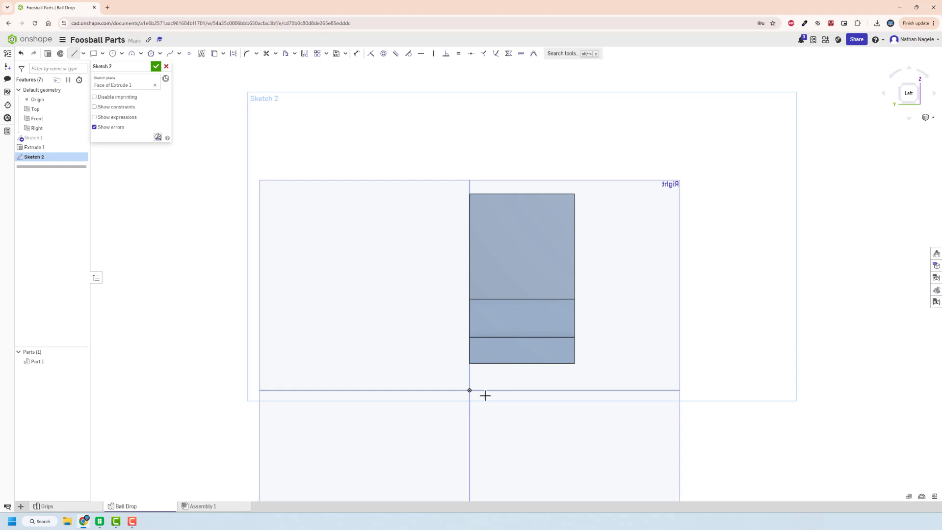
key("q")
key("Tab")
left_click(524, 253)
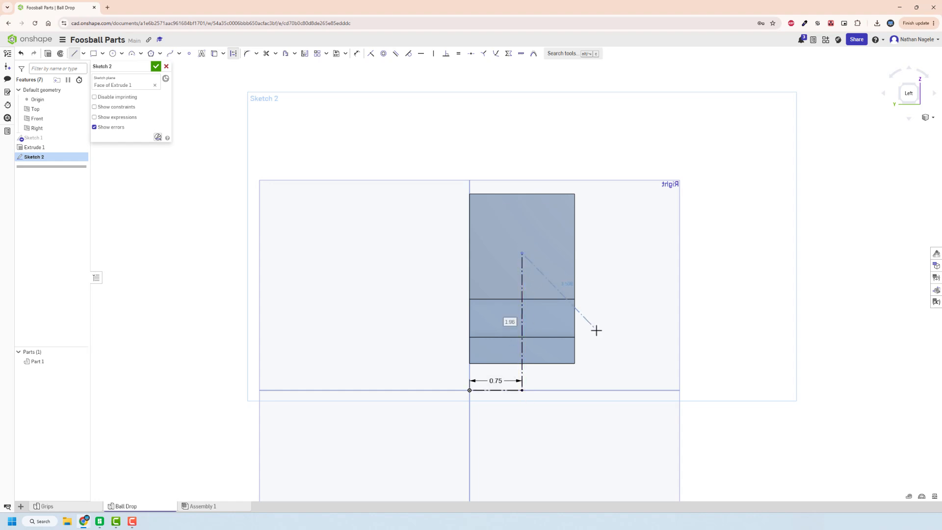
type("1.5")
key("Return")
key("Escape")
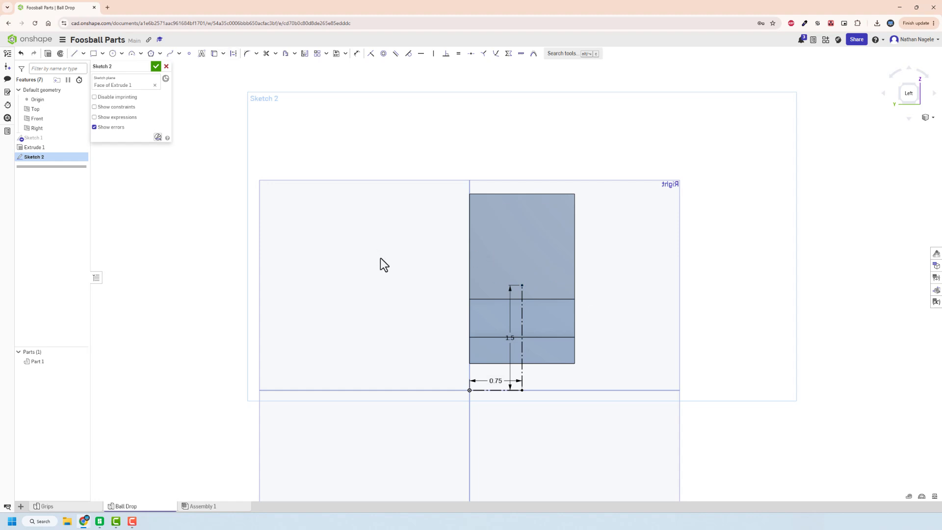
- Draw a 1.75 in diameter circle resting on the upper end of the vertical construction line
key("c")
left_click(522, 285)
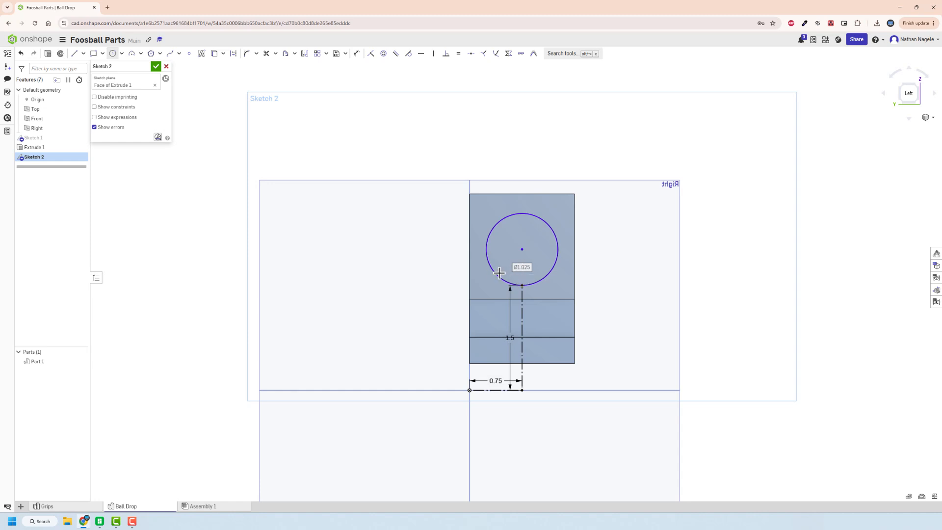
type("1")
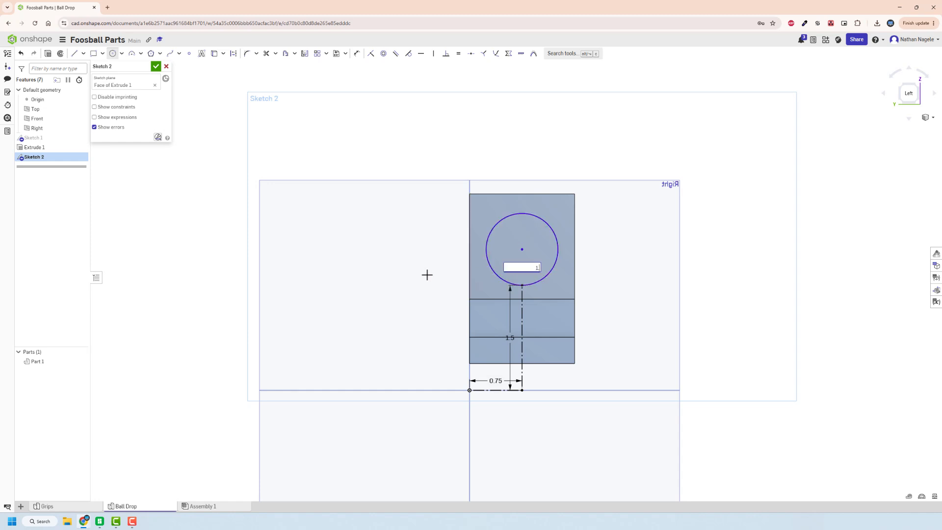
type(".75")
key("Return")
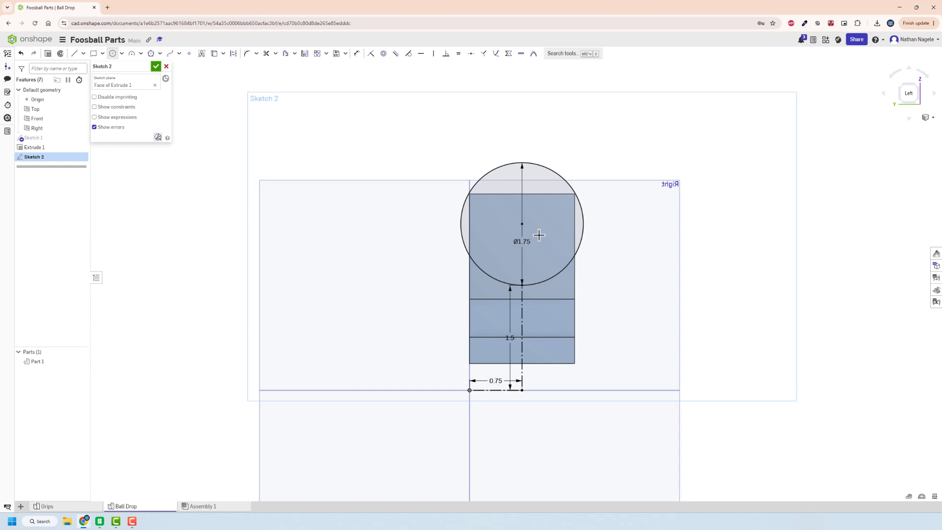
- Set the circle's diameter to 1.5 in and the horizontal construction line to 1 in, and finish the sketch
double_click(521, 241)
type("1.5")
key("Return")
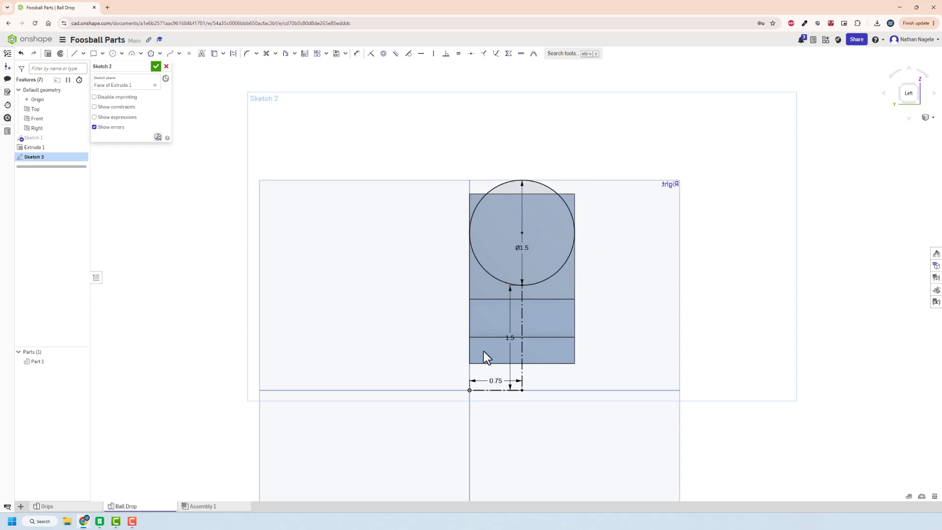
double_click(494, 381)
type("1")
key("Return")
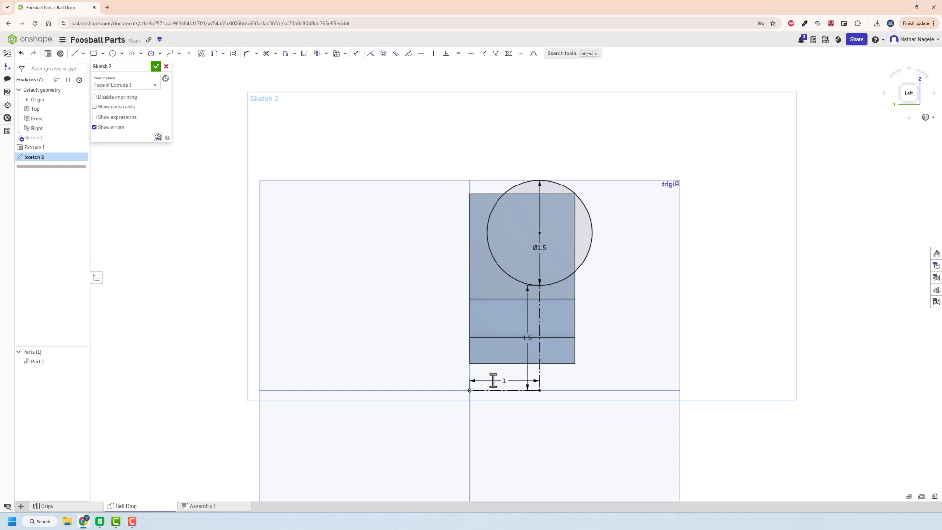
left_click(157, 67)
- Edit the block's extrusion and set its depth to 2 in
right_click(27, 153)
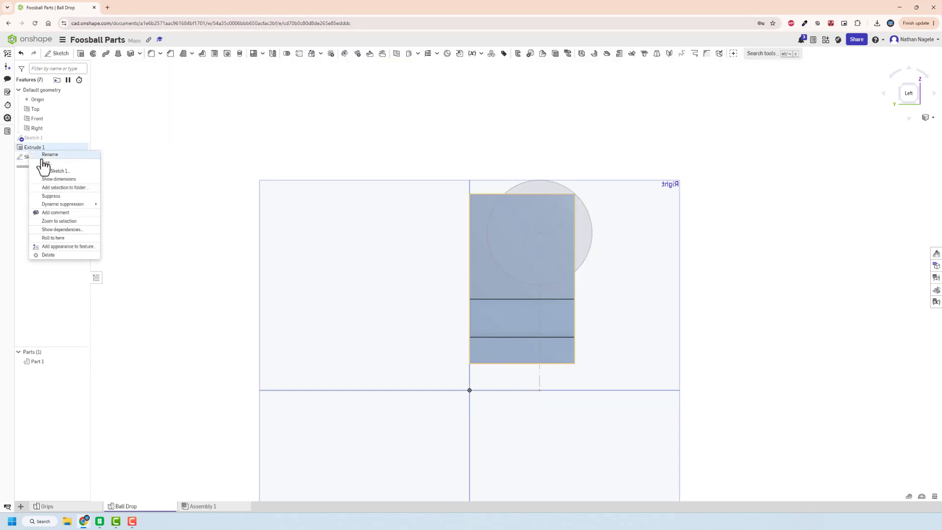
left_click(41, 155)
left_click(141, 129)
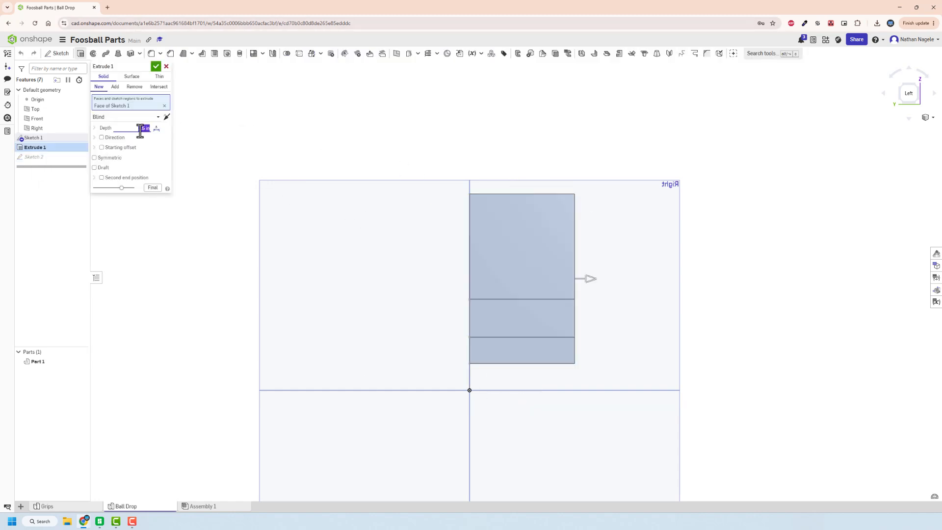
type("2")
left_click(156, 67)
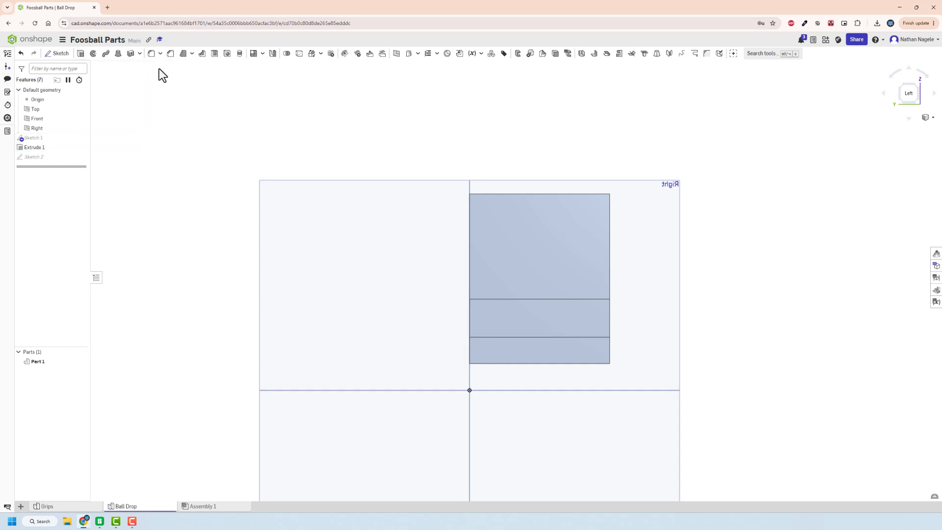
- Reopen the circle sketch and examine from several angles how the circle sits on the widened block
left_click(46, 155)
double_click(45, 156)
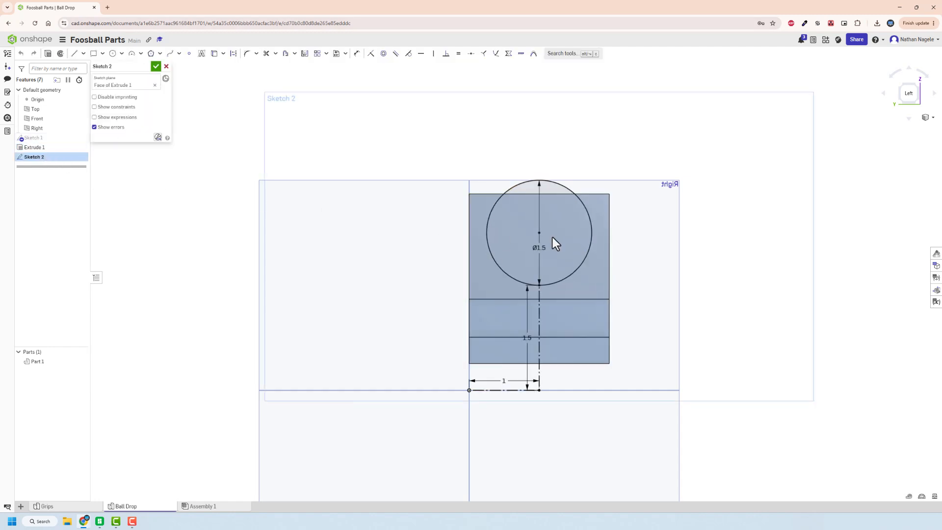
mouse_move(553, 237)
right_mouse_down()
mouse_move(593, 278)
mouse_move(561, 281)
mouse_move(649, 279)
right_mouse_up()
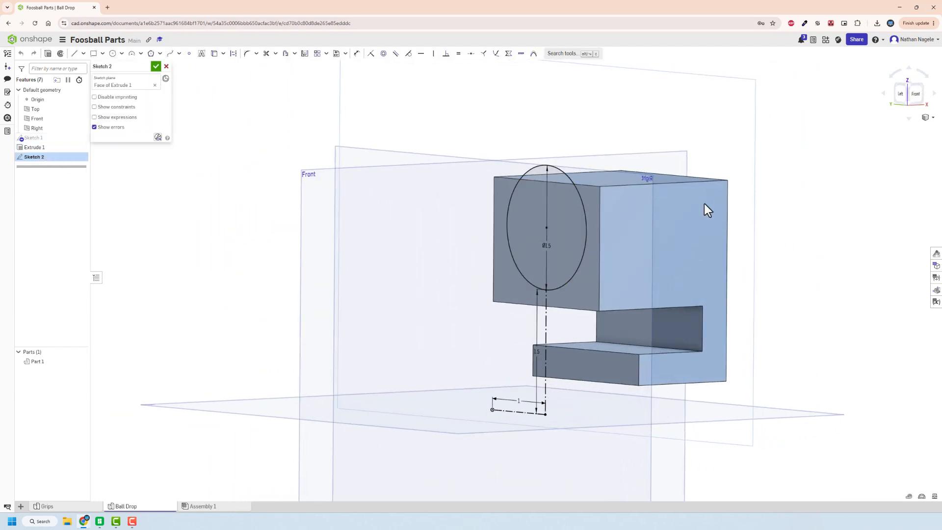
right_click_drag(552, 251, 598, 251)
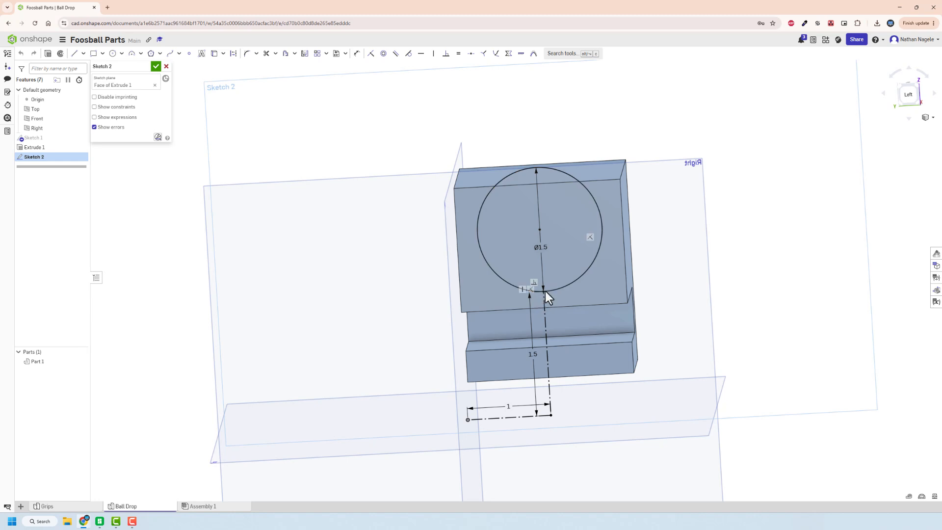
right_click_drag(547, 283, 520, 269)
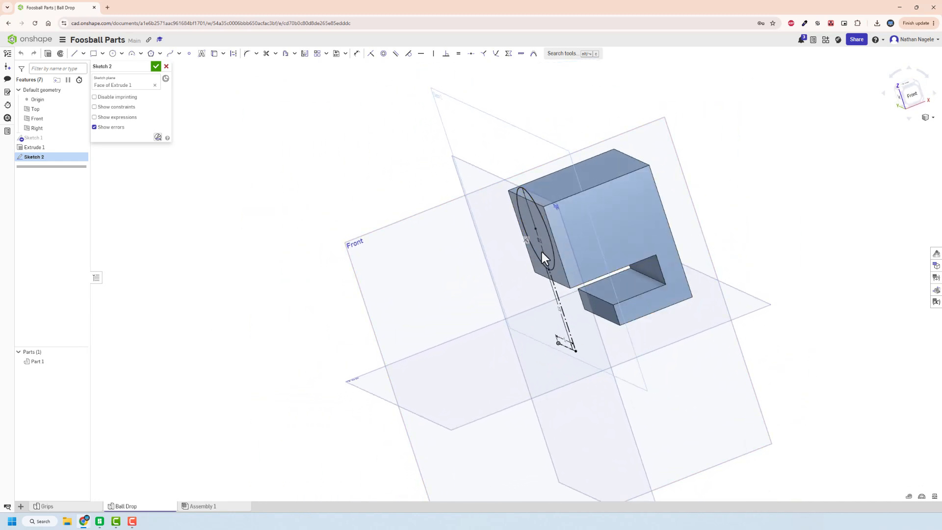
left_click(155, 66)
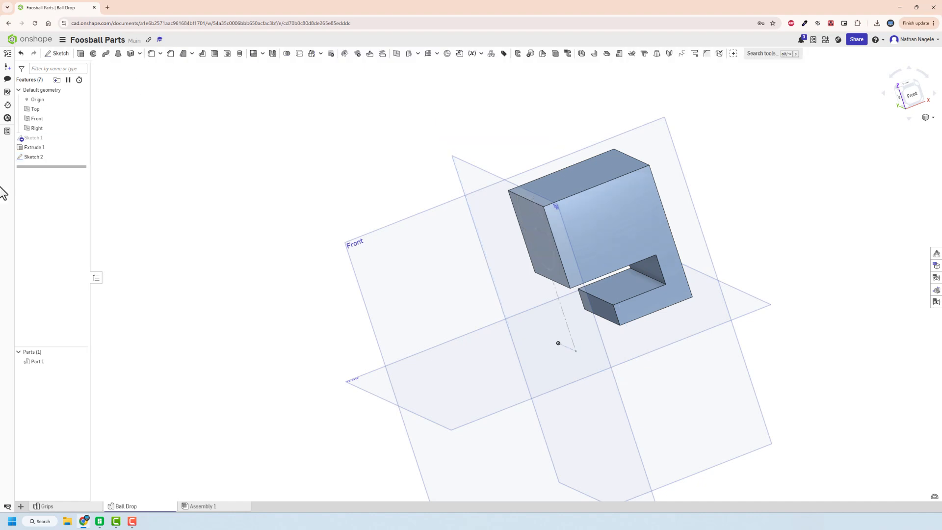
- Edit the outer profile sketch and set the height of the section above the slot to 1.75 in
double_click(33, 138)
mouse_move(197, 191)
right_mouse_down()
mouse_move(407, 200)
mouse_move(380, 223)
right_mouse_up()
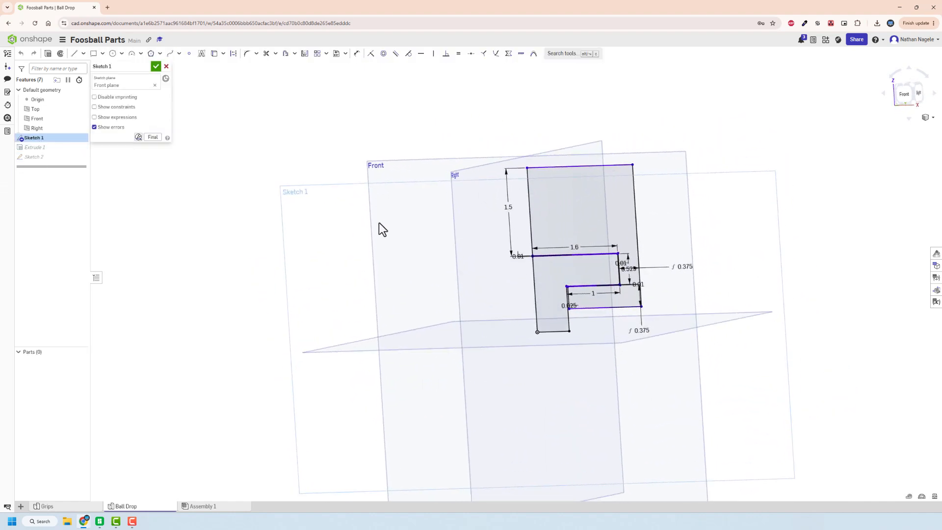
key("u")
scroll(597, 258, "up", 5)
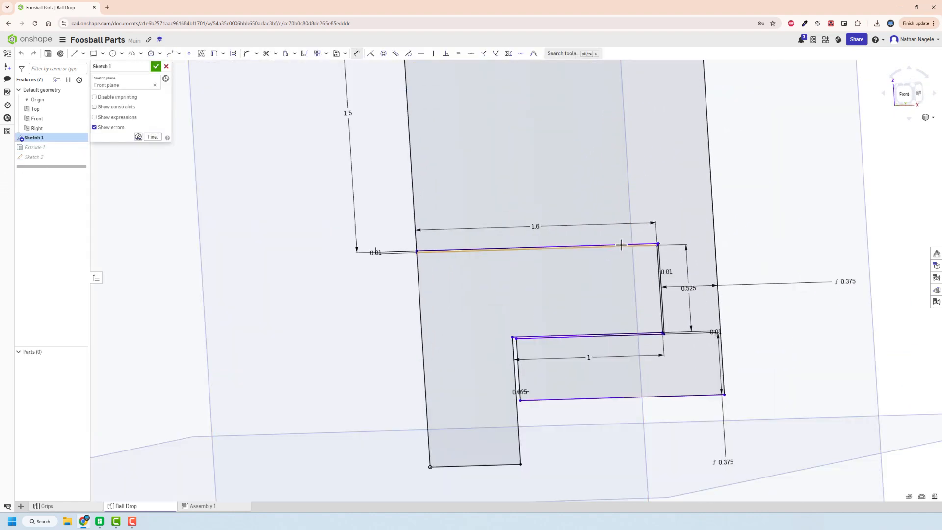
left_click(621, 245)
scroll(608, 237, "down", 5)
key("Escape")
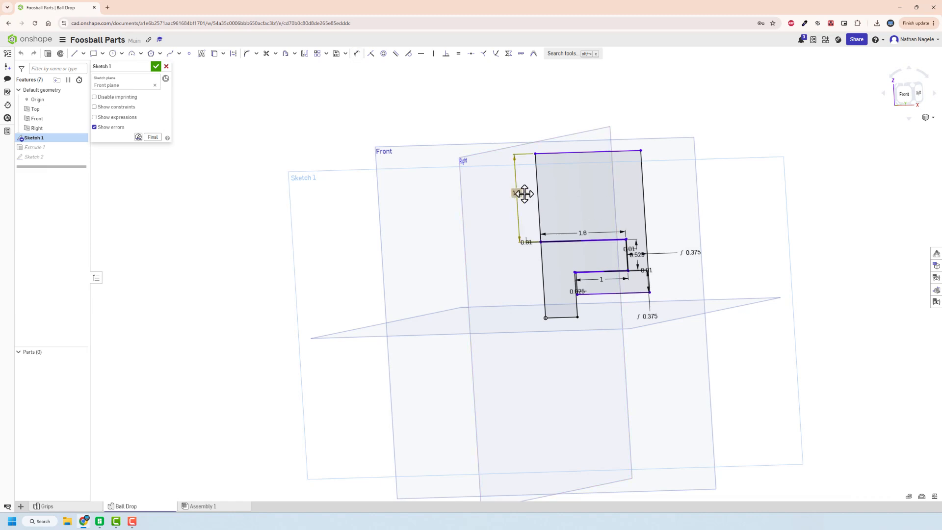
double_click(514, 192)
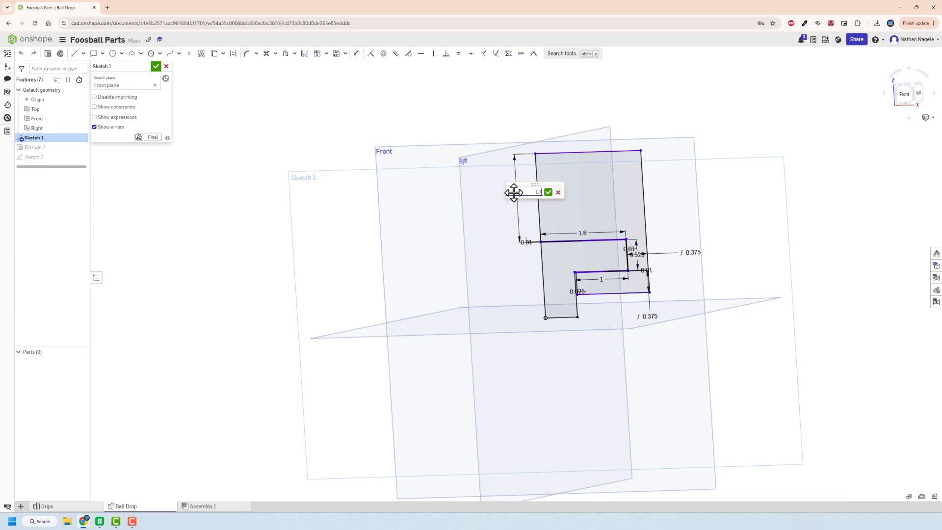
type("1.75")
key("Return")
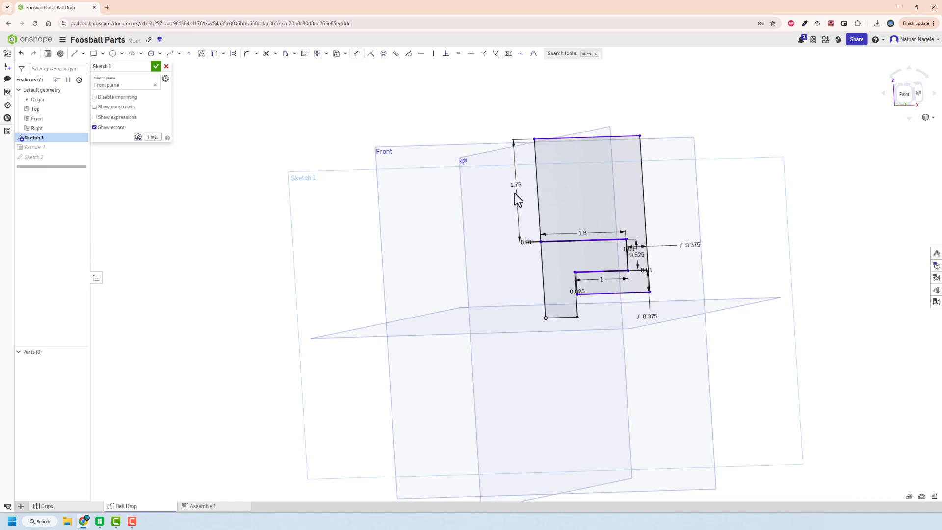
left_click(155, 67)
- Reopen the profile sketch and set the height of the section above the slot to 2 in
right_click_drag(221, 137, 249, 154)
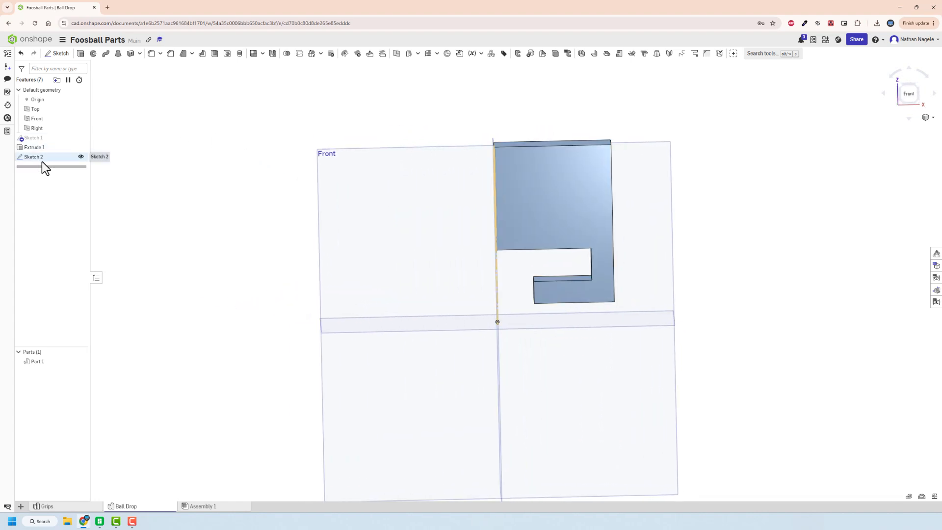
double_click(37, 138)
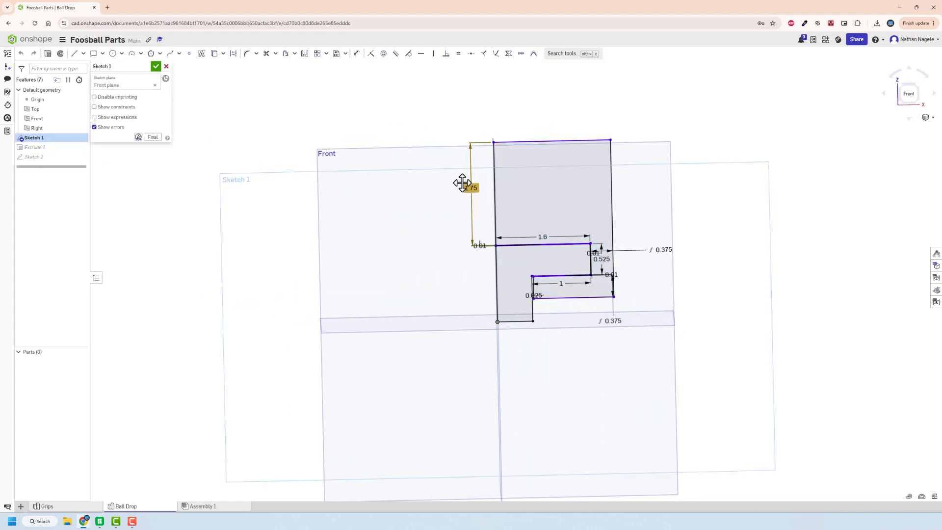
double_click(463, 183)
type("2")
key("Return")
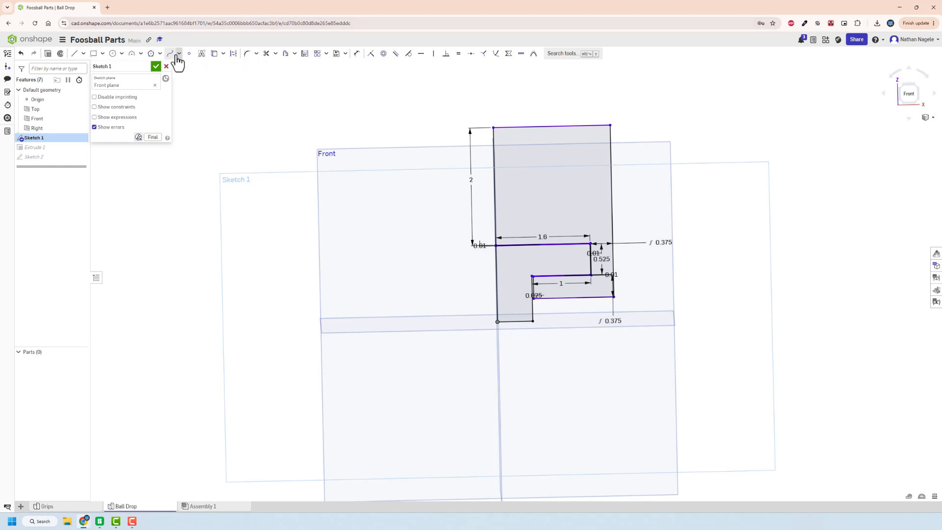
left_click(156, 66)
- Hide the Top, Front and Right default planes
mouse_move(335, 188)
right_mouse_down()
mouse_move(386, 188)
mouse_move(371, 178)
mouse_move(332, 184)
right_mouse_up()
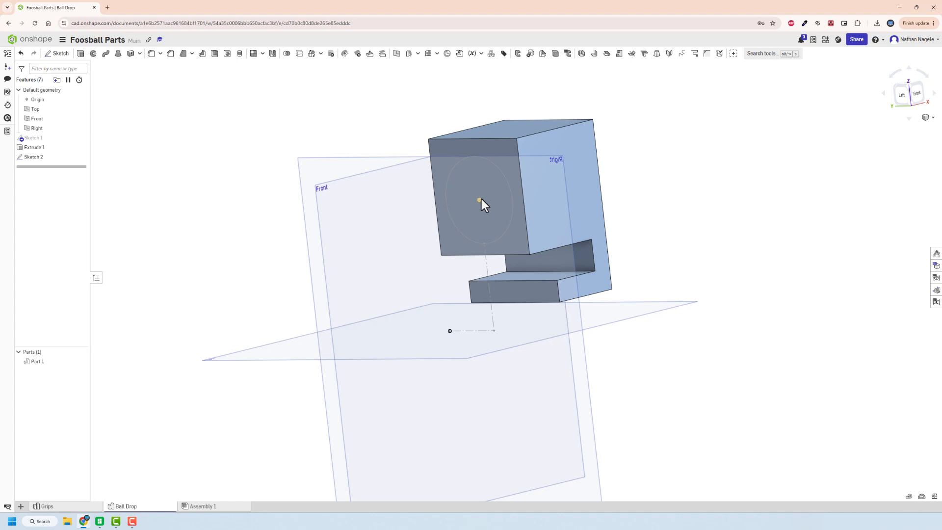
right_click_drag(495, 208, 571, 135)
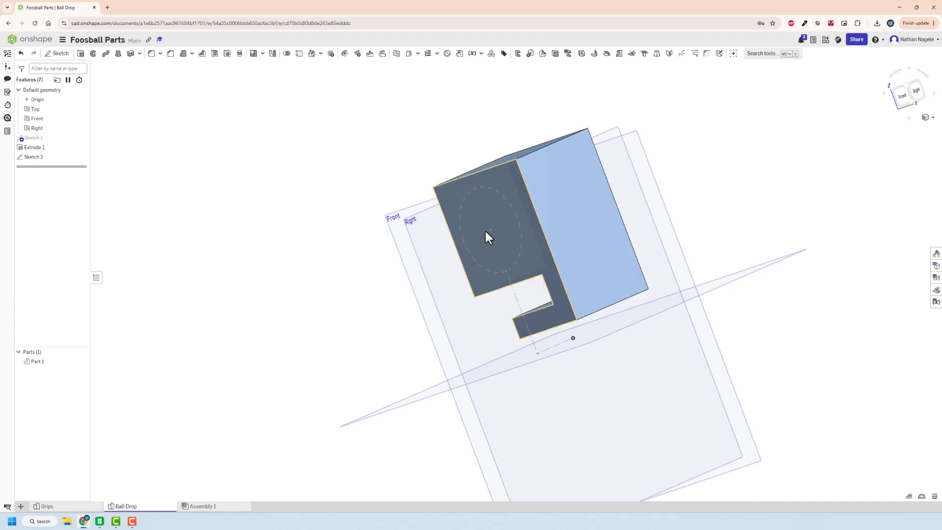
right_click_drag(485, 228, 552, 205)
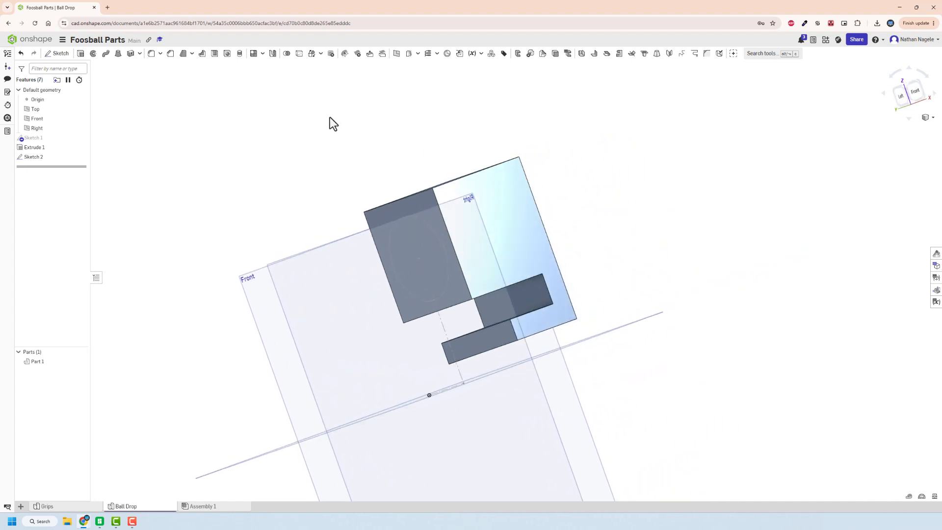
key("shift+7")
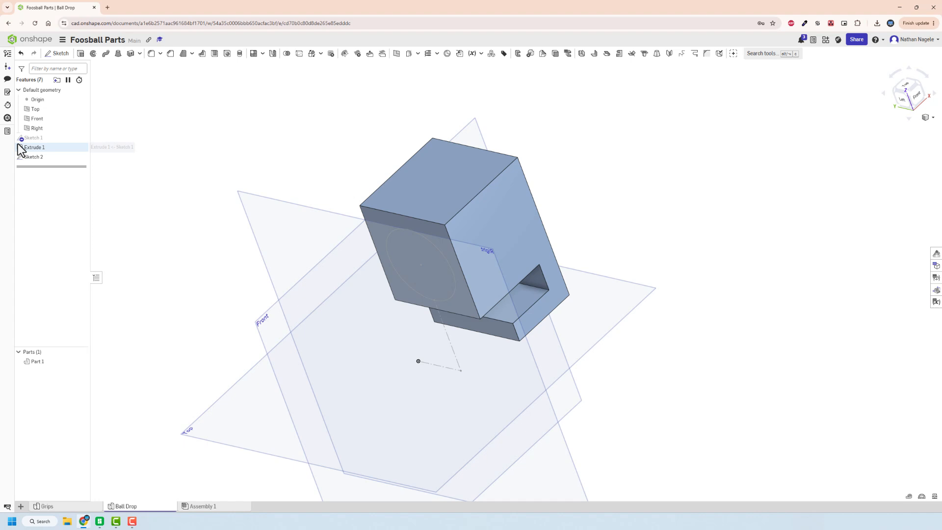
left_click(82, 109)
left_click(81, 118)
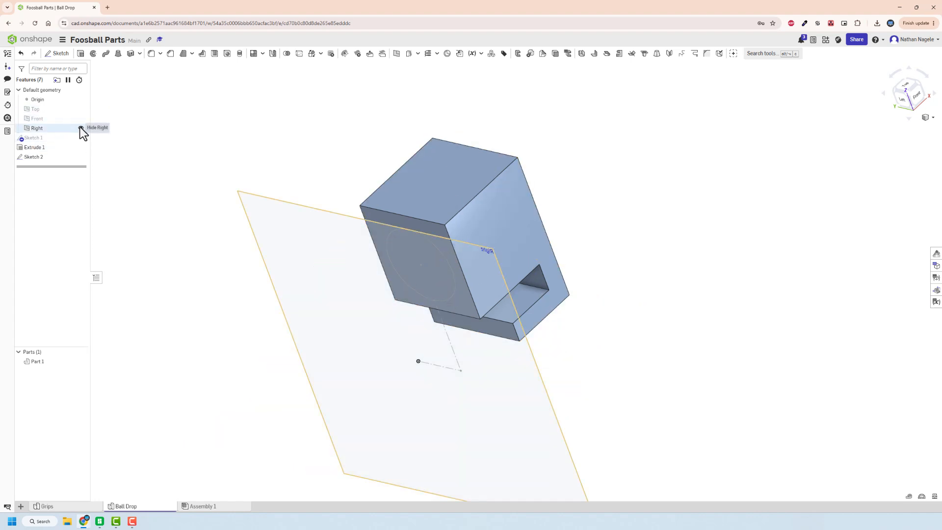
left_click(81, 127)
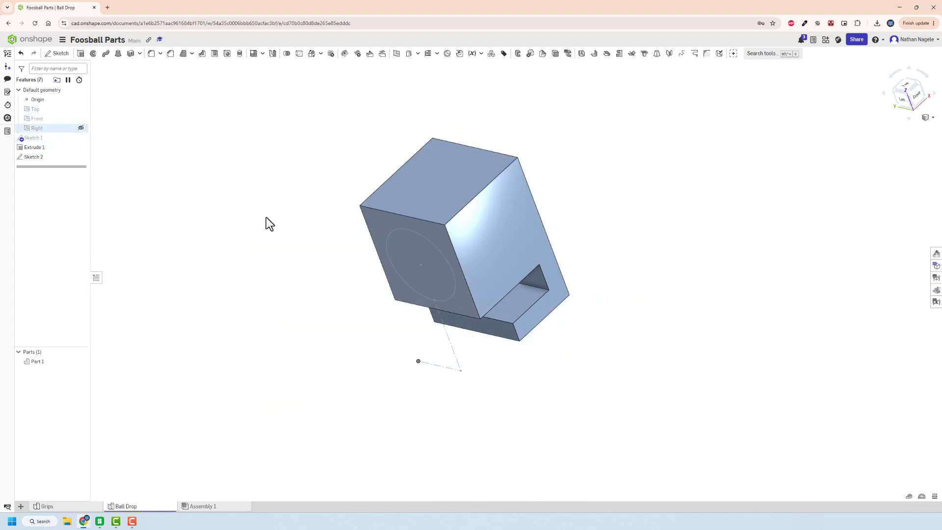
- Create a mid plane between the block's two opposite slotted faces
left_click(399, 55)
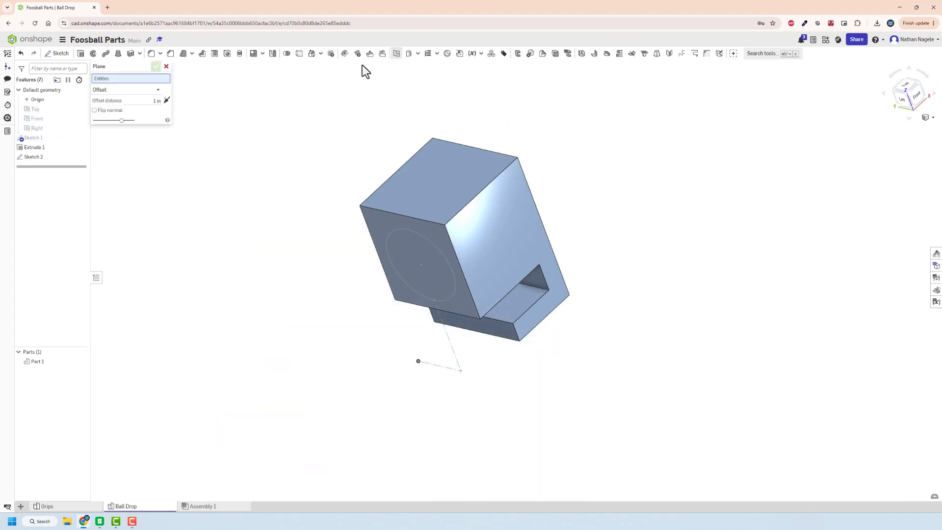
left_click(118, 90)
left_click(116, 150)
left_click(494, 244)
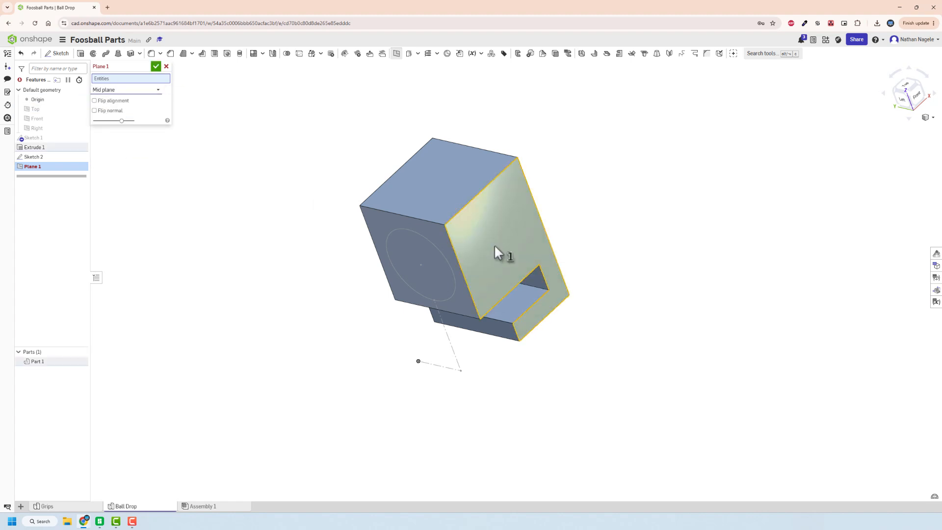
right_click_drag(494, 245, 495, 198)
left_click(418, 225)
scroll(475, 247, "up", 8)
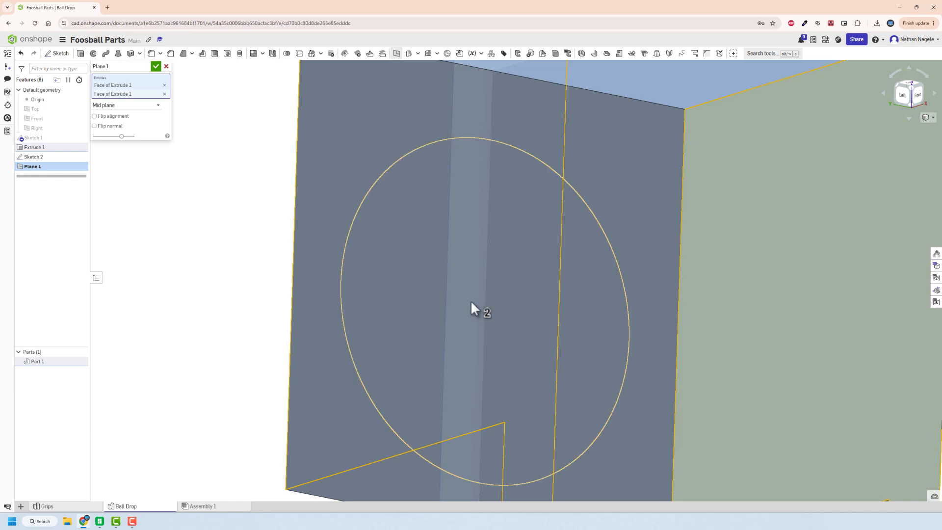
scroll(470, 301, "down", 8)
- Start a sketch on the mid plane and draw a sloped line about 2.07 in long from the circle's centre up to the block's opposite edge
left_click(58, 53)
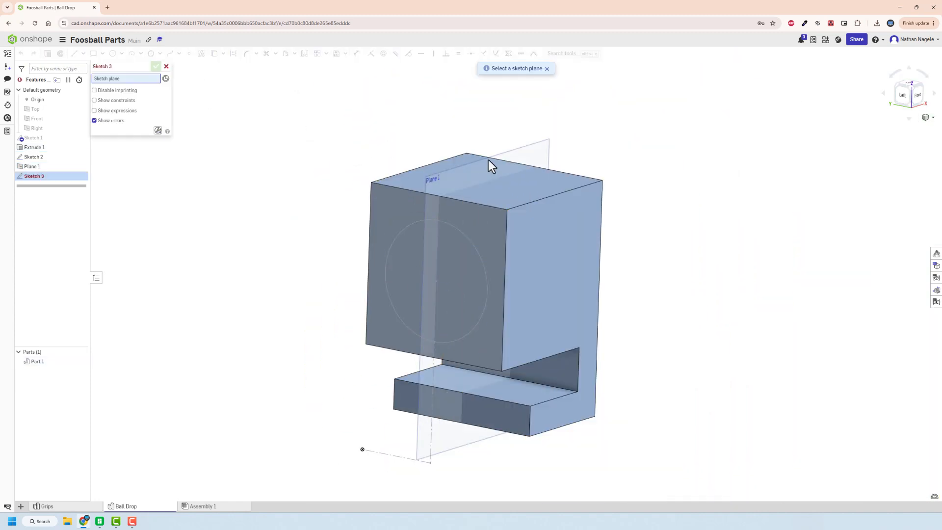
left_click(513, 186)
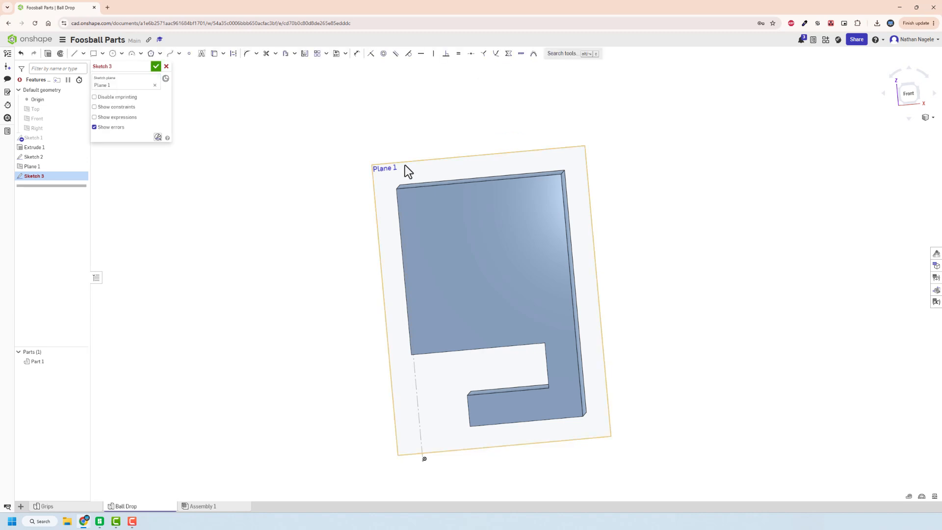
left_click(906, 94)
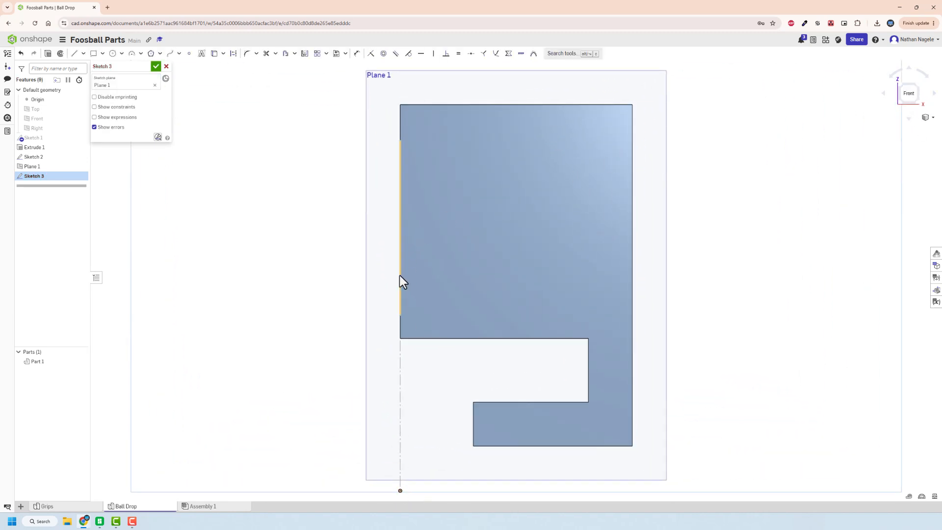
key("l")
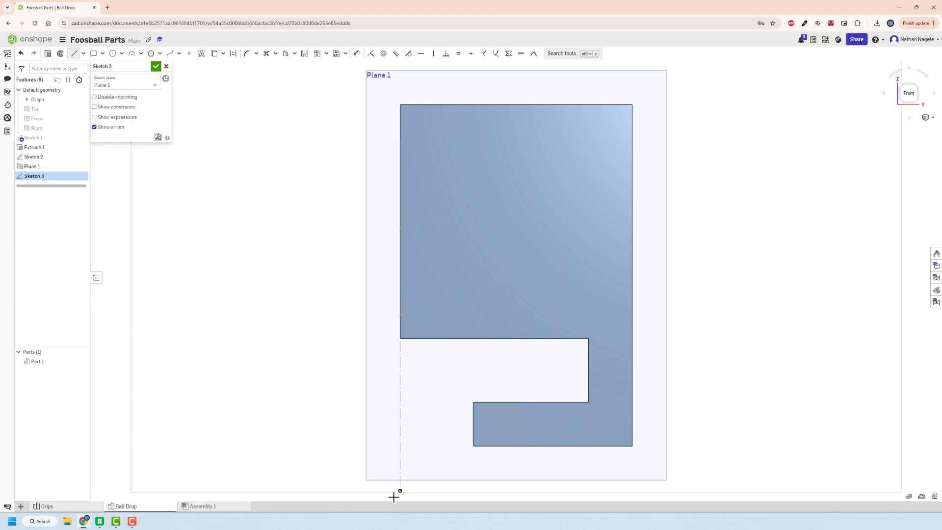
left_click(400, 487)
left_click(633, 157)
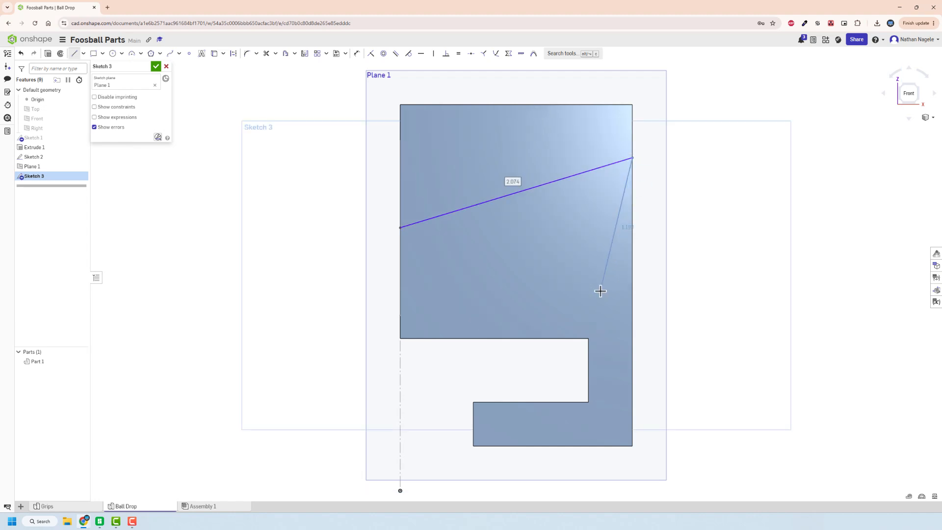
- Draw a horizontal construction line from the sloped line's lower end to just beyond the block's far edge
key("d")
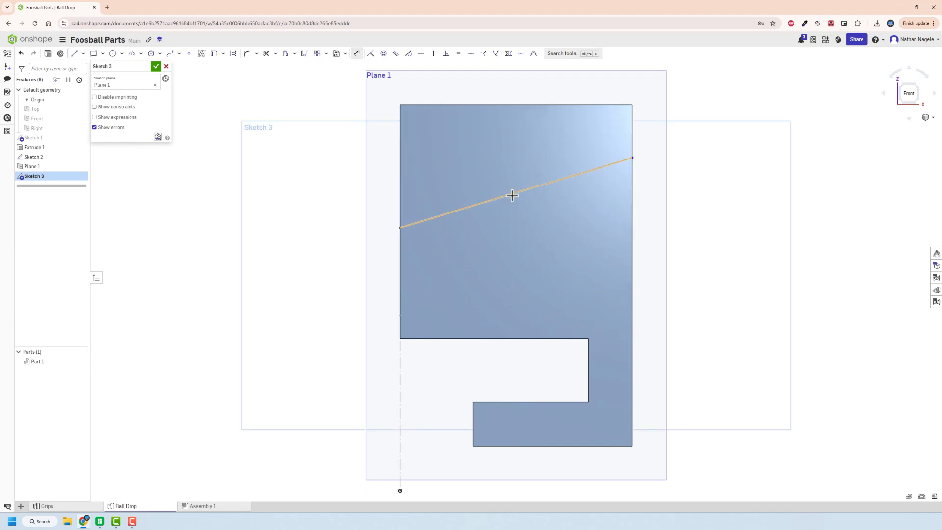
key("l")
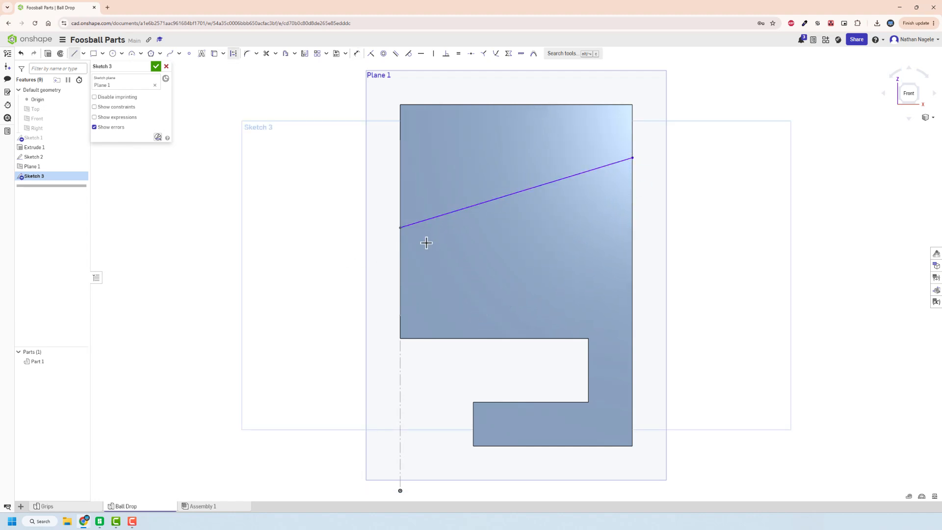
left_click(665, 228)
- Set the angle between the sloped line and the horizontal construction line to 15 degrees and finish the sketch
key("d")
left_click(513, 198)
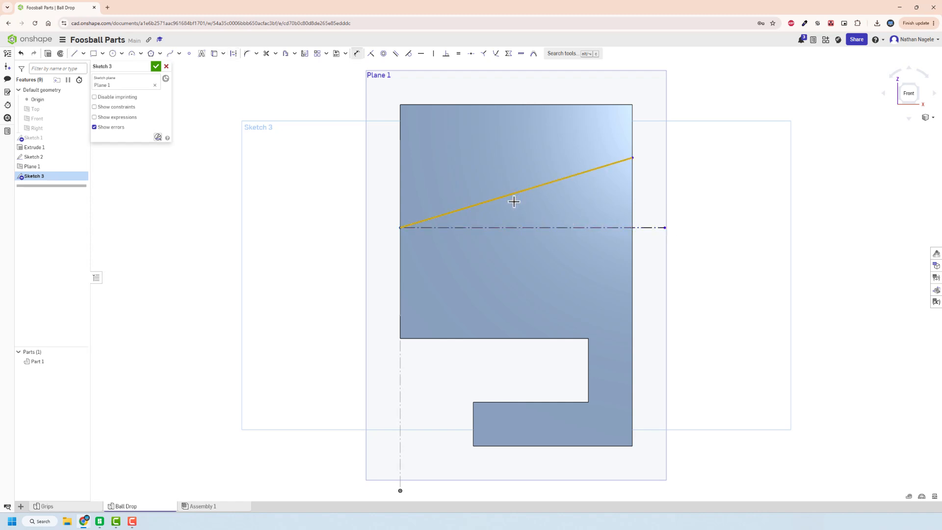
left_click(514, 228)
left_click(520, 213)
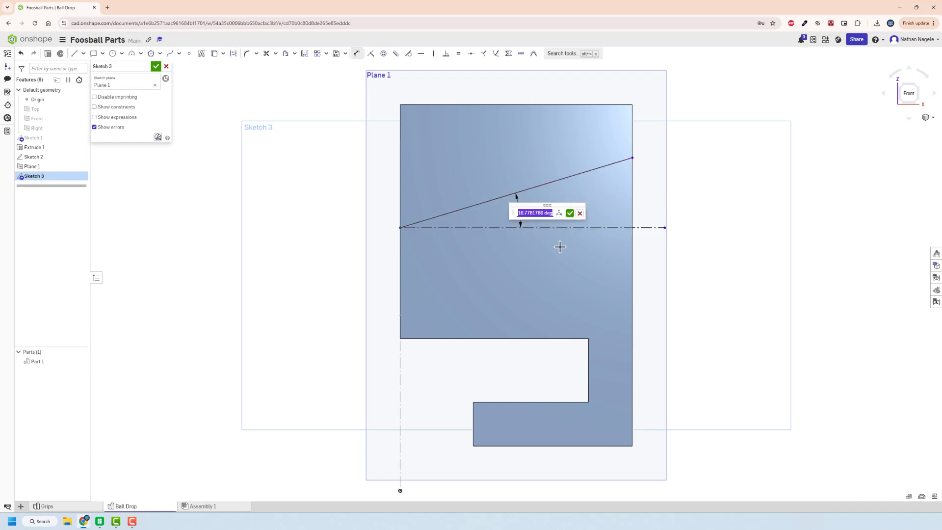
type("15")
key("Return")
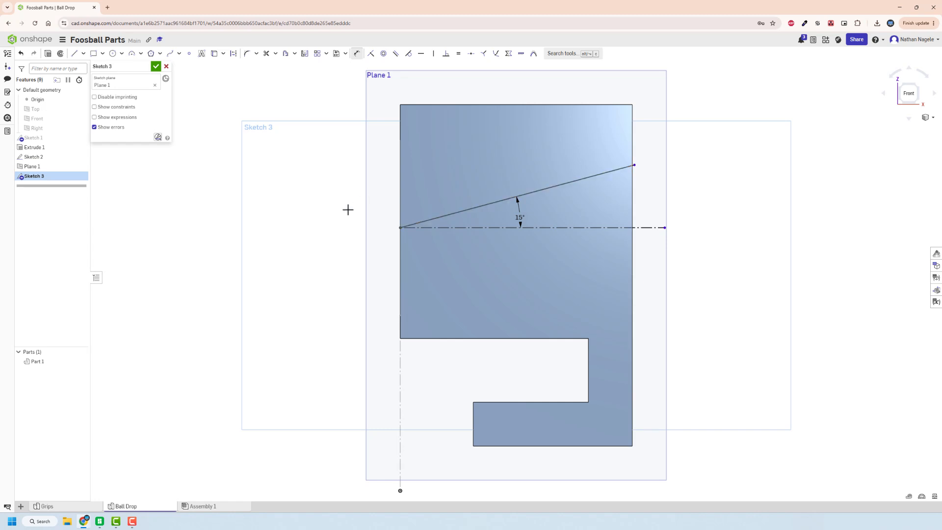
right_click_drag(348, 210, 498, 135)
scroll(538, 143, "down", 3)
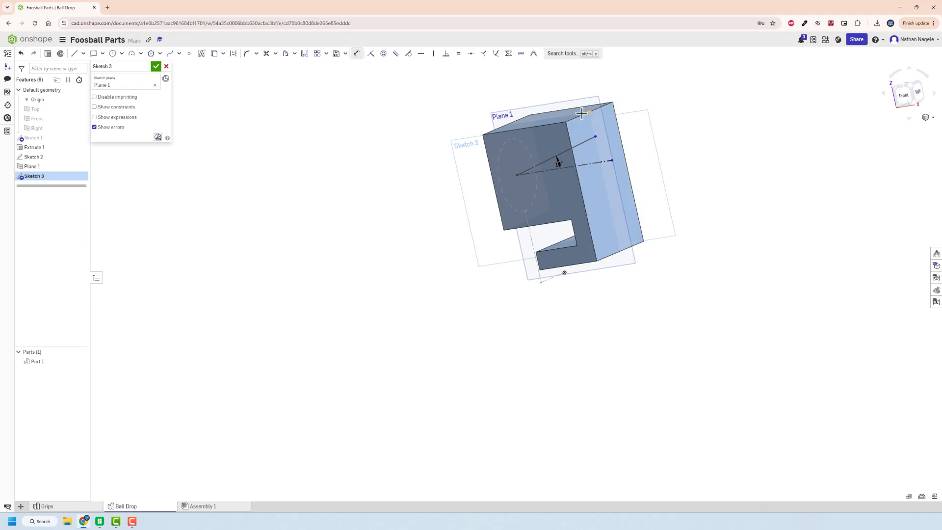
left_click(156, 66)
- Sweep the circular sketch region along the sloped line as a Remove operation to cut the ball channel through the block
mouse_move(302, 82)
right_mouse_down()
mouse_move(393, 128)
mouse_move(436, 126)
mouse_move(435, 135)
right_mouse_up()
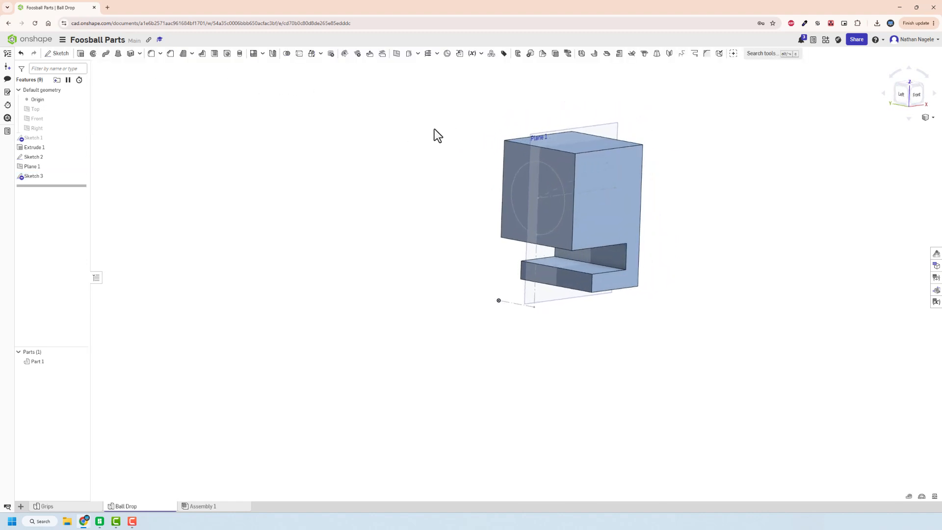
middle_click_drag(435, 135, 362, 168)
scroll(366, 201, "up", 2)
scroll(417, 208, "up", 2)
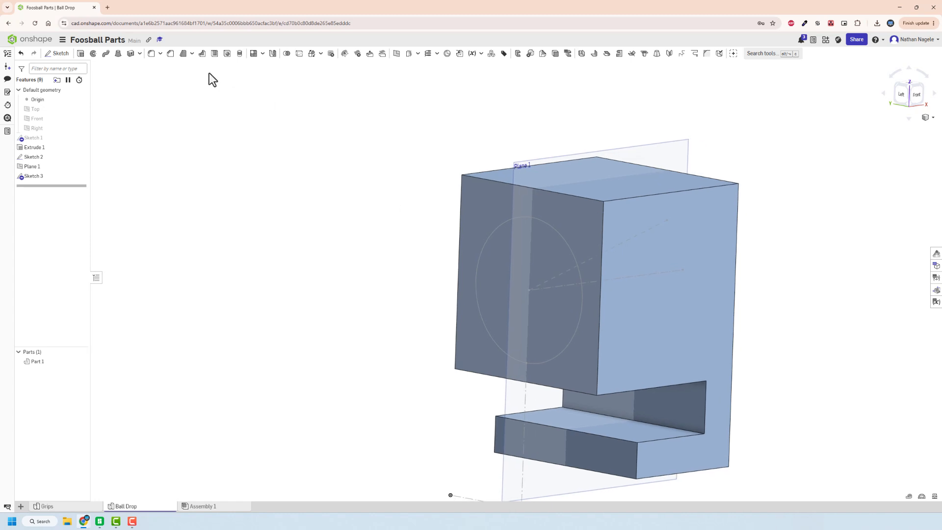
scroll(200, 72, "up", 2)
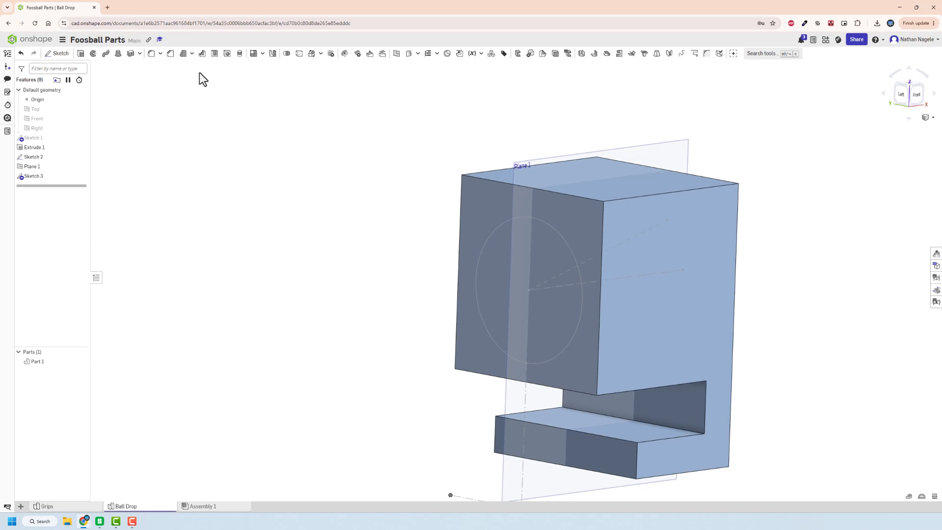
left_click(106, 54)
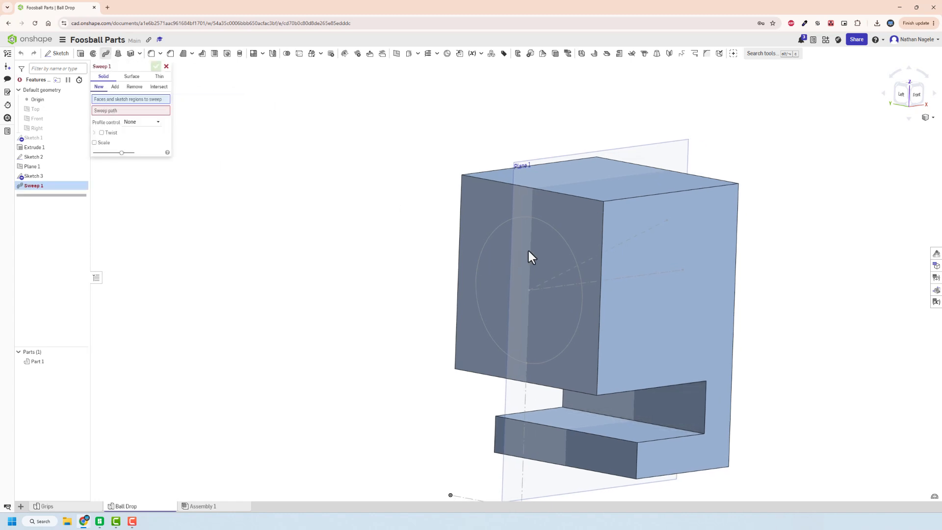
mouse_move(429, 262)
right_mouse_down()
mouse_move(508, 245)
mouse_move(487, 285)
mouse_move(435, 249)
right_mouse_up()
left_click(512, 245)
left_click(102, 117)
left_click(611, 256)
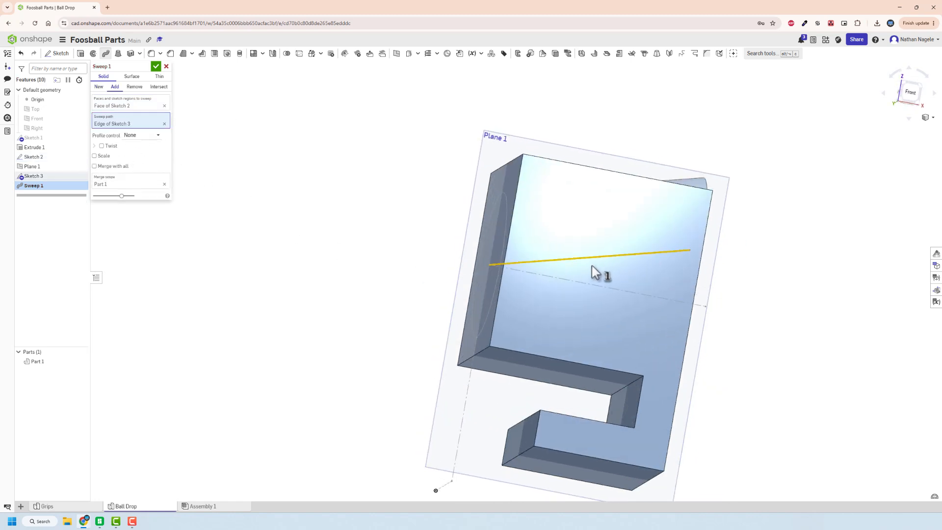
right_click_drag(592, 266, 506, 245)
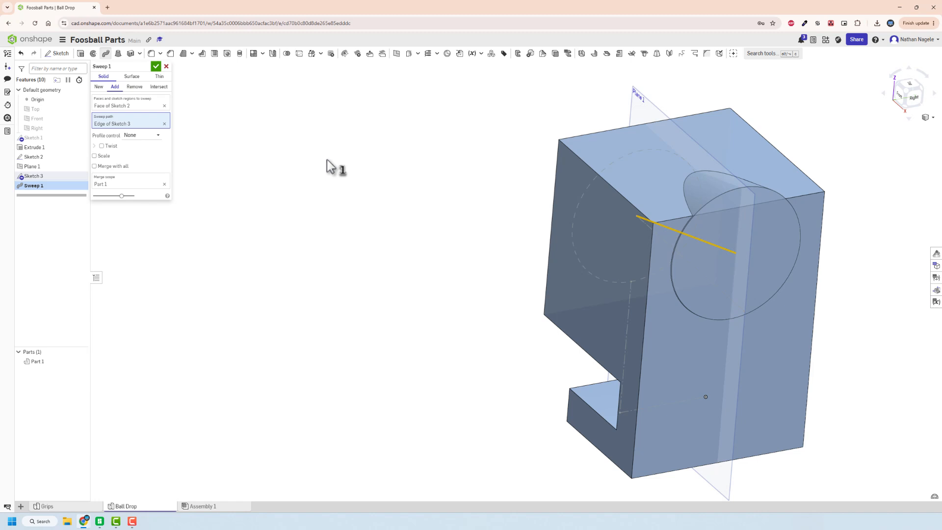
left_click(134, 87)
right_click_drag(367, 195, 300, 124)
left_click(156, 66)
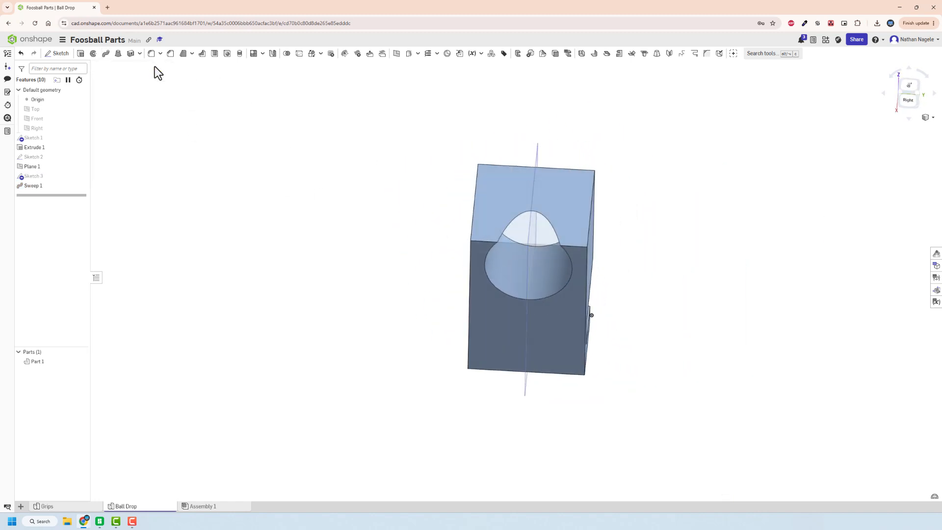
- Sketch a centre-point rectangle about 4.4 by 1.375 in on the block's top face, centred on the midpoint of the edge opposite the channel opening
mouse_move(158, 72)
right_mouse_down()
mouse_move(281, 170)
mouse_move(313, 170)
mouse_move(267, 204)
right_mouse_up()
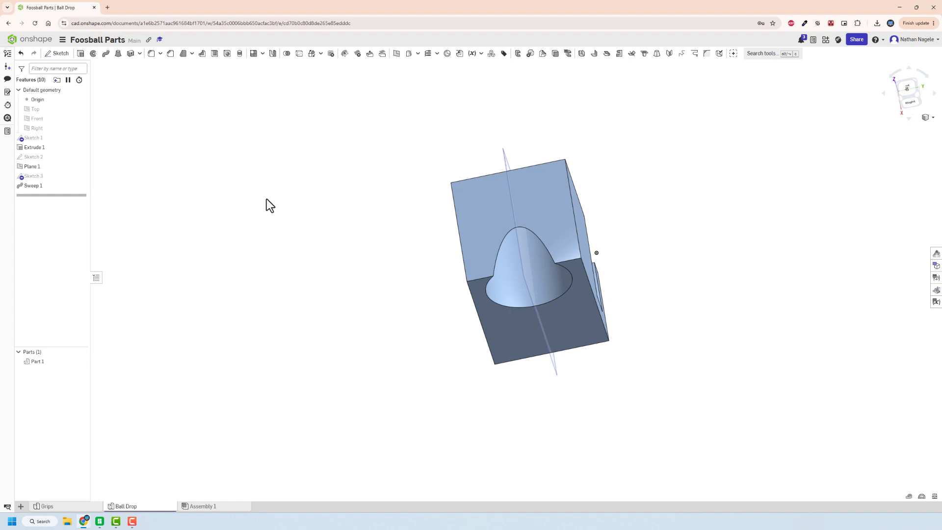
left_click(69, 55)
left_click(558, 206)
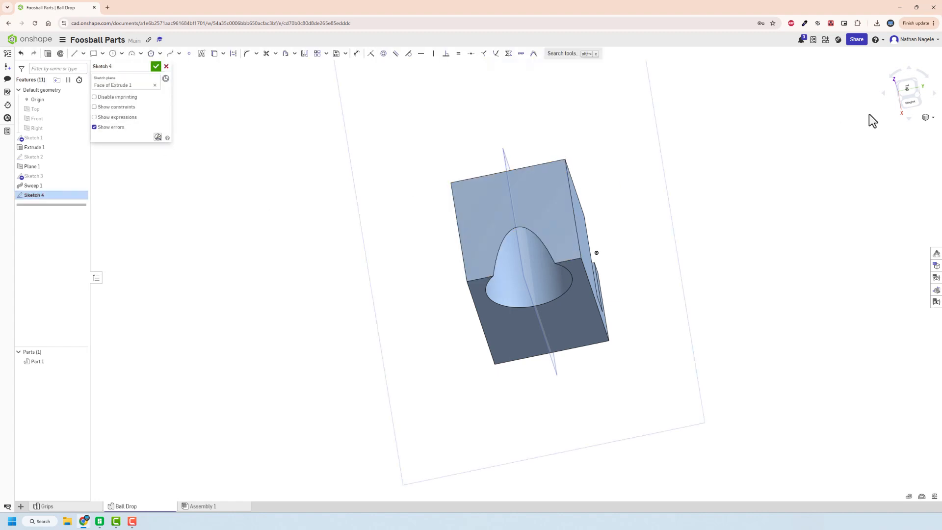
left_click(912, 91)
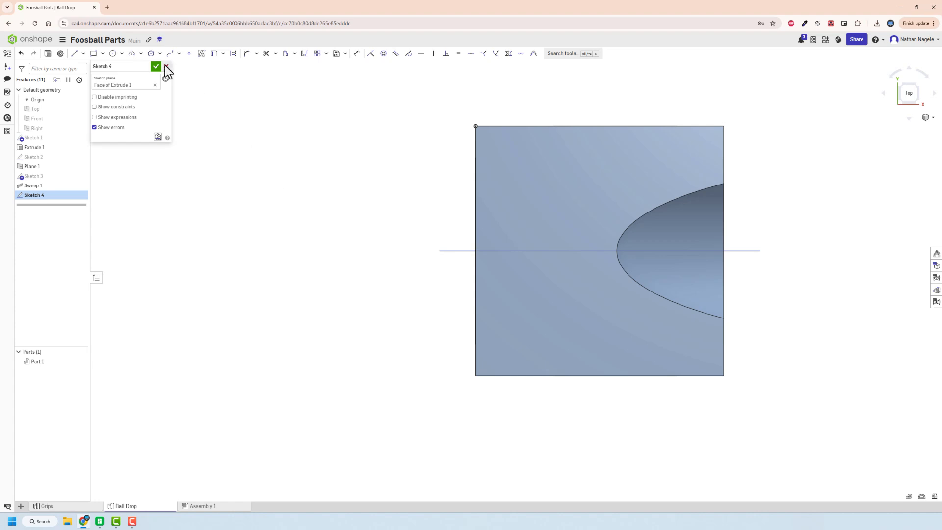
key("g")
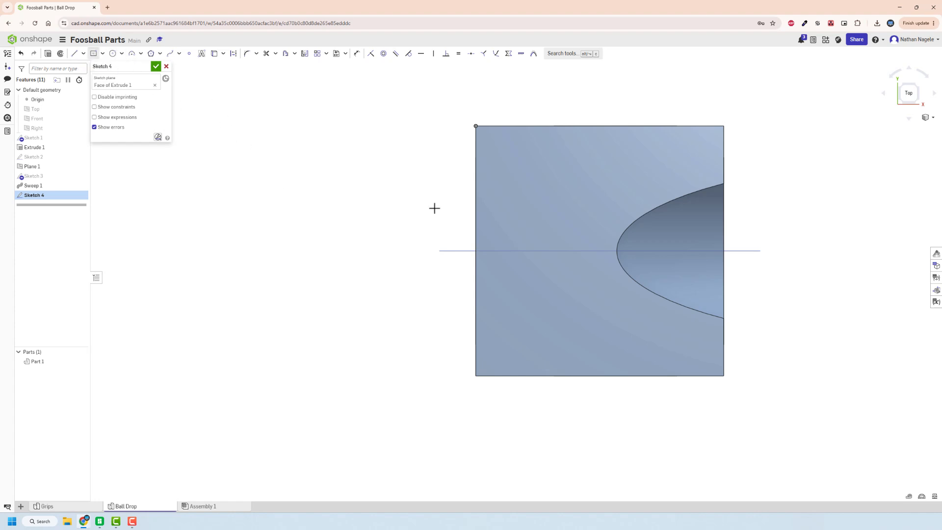
left_click(476, 251)
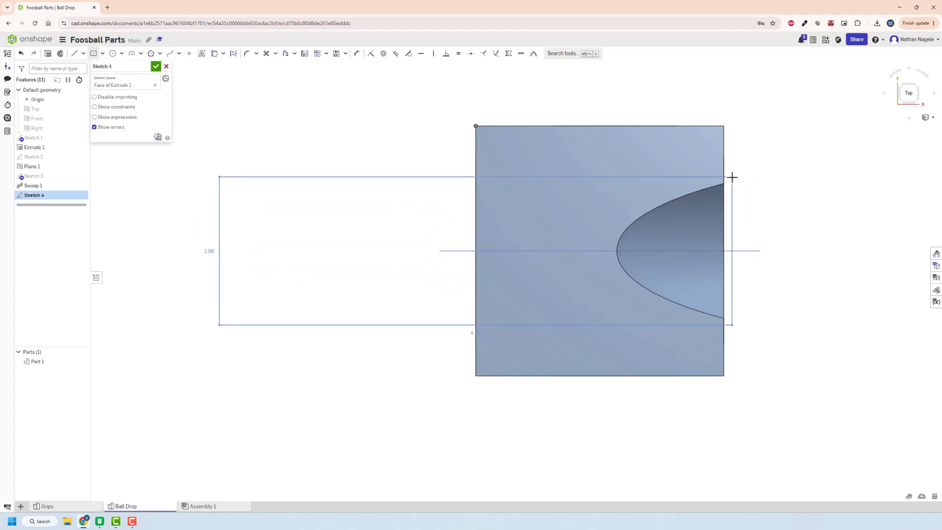
left_click(752, 165)
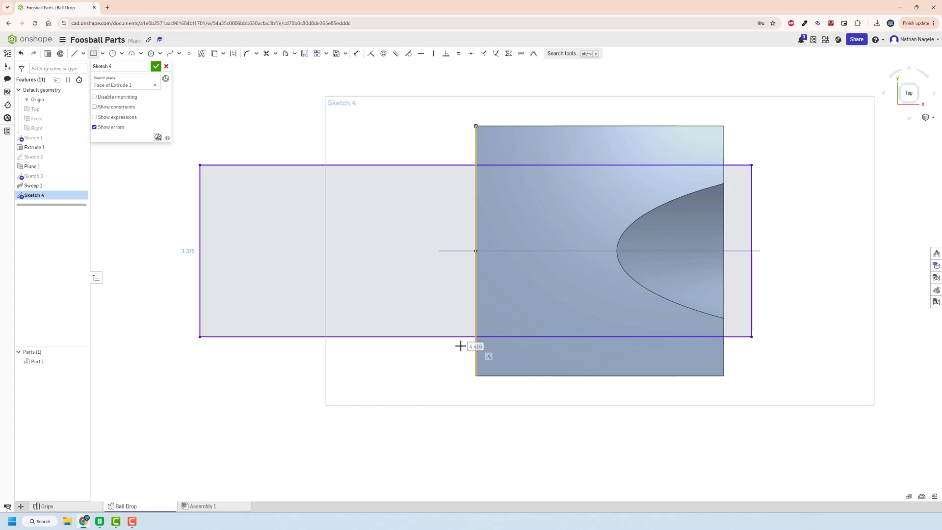
key("Escape")
- Dimension the rectangle's short side to 1.5 in and finish the sketch
key("u")
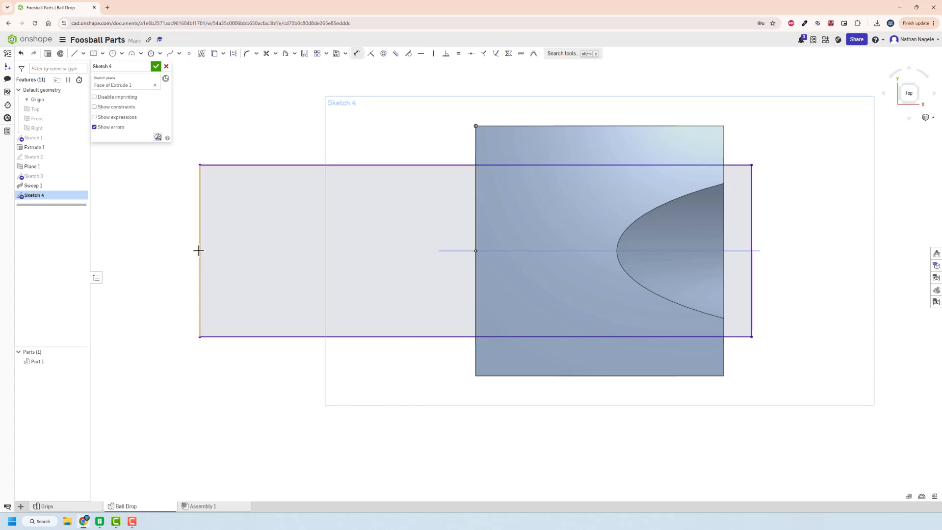
left_click(200, 249)
left_click(168, 254)
type("1")
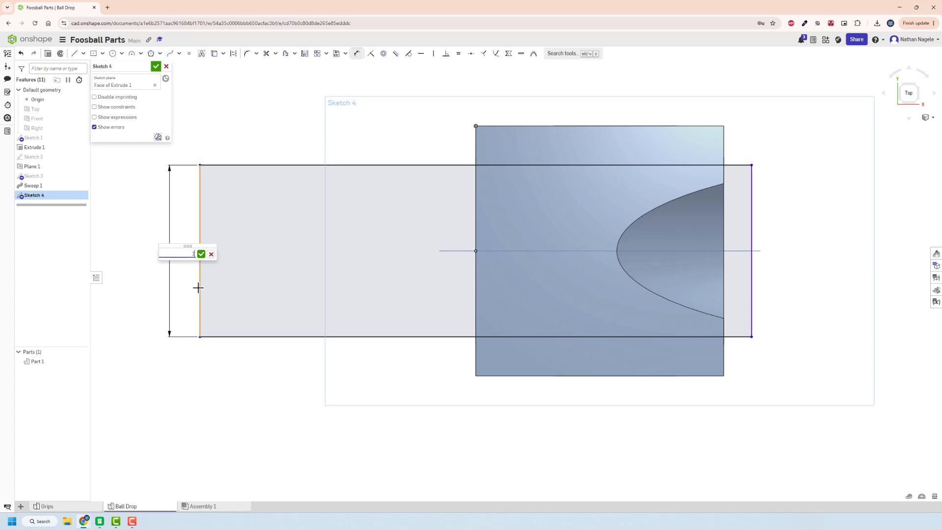
type(".5")
key("Return")
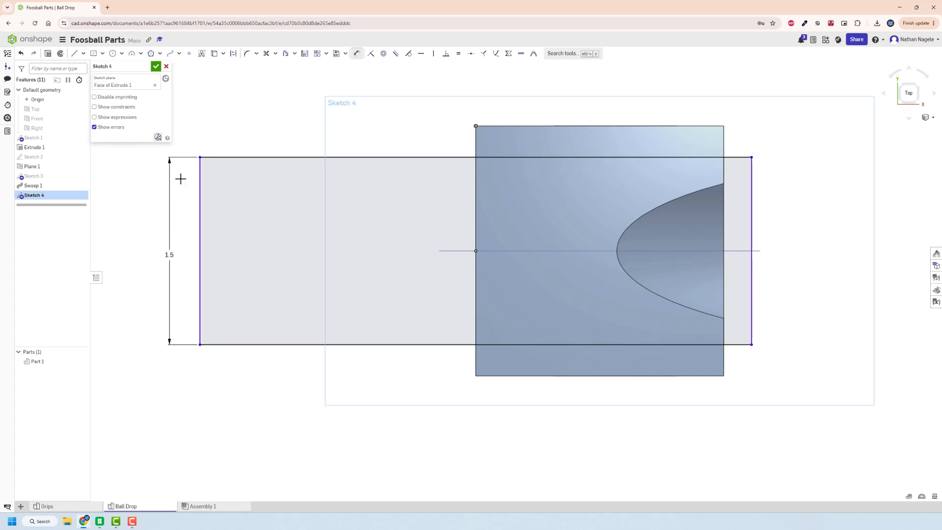
left_click(156, 67)
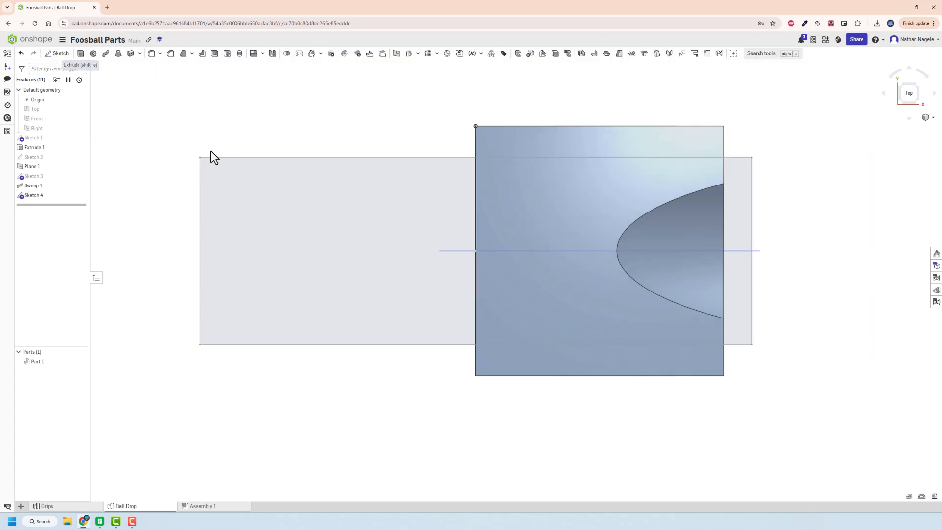
- Extrude the rectangle's region over the block downward 0.75 in as a Remove operation to open the channel from above
key("shift+e")
left_click(575, 213)
mouse_move(573, 211)
right_mouse_down()
mouse_move(568, 160)
mouse_move(498, 150)
right_mouse_up()
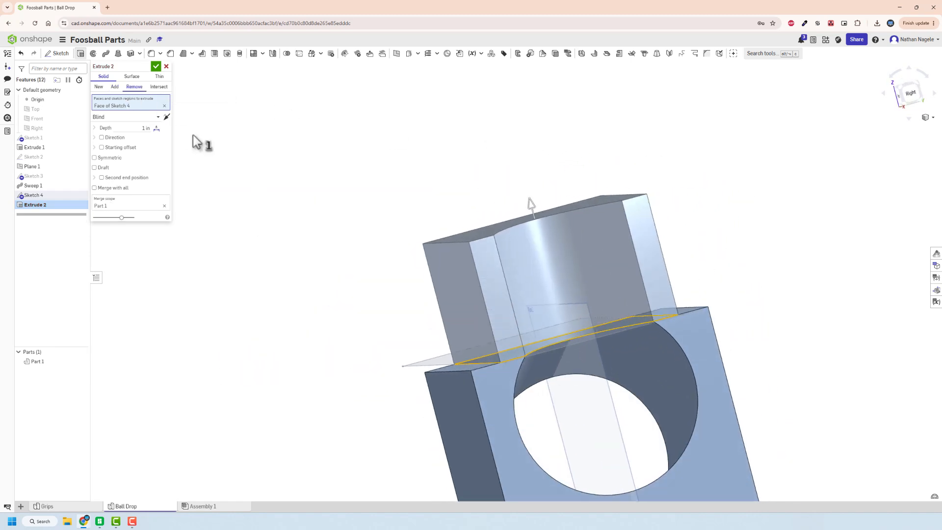
right_click_drag(193, 137, 368, 187)
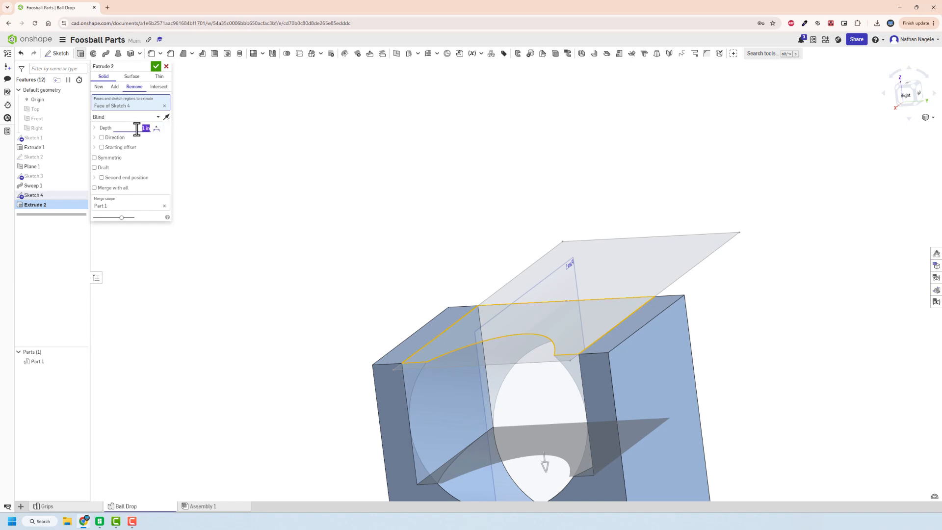
type("5")
key("Return")
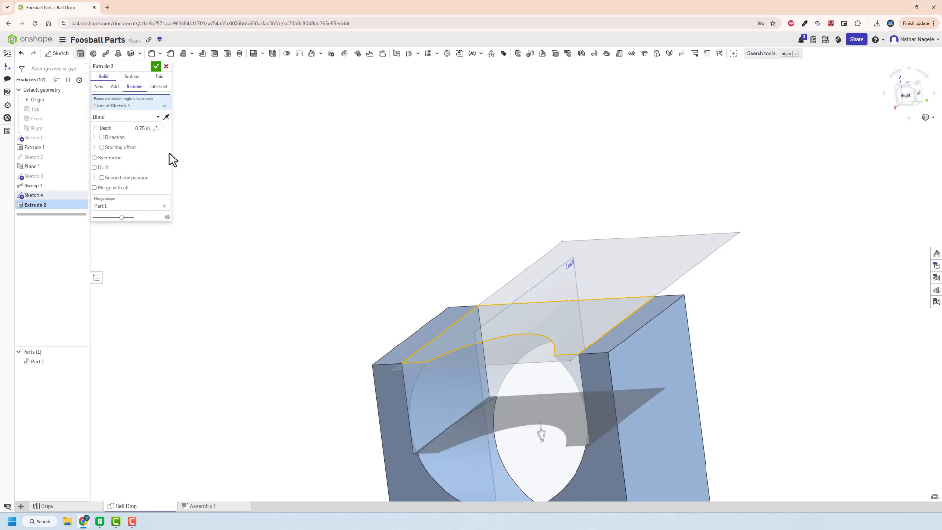
right_click_drag(235, 238, 254, 232)
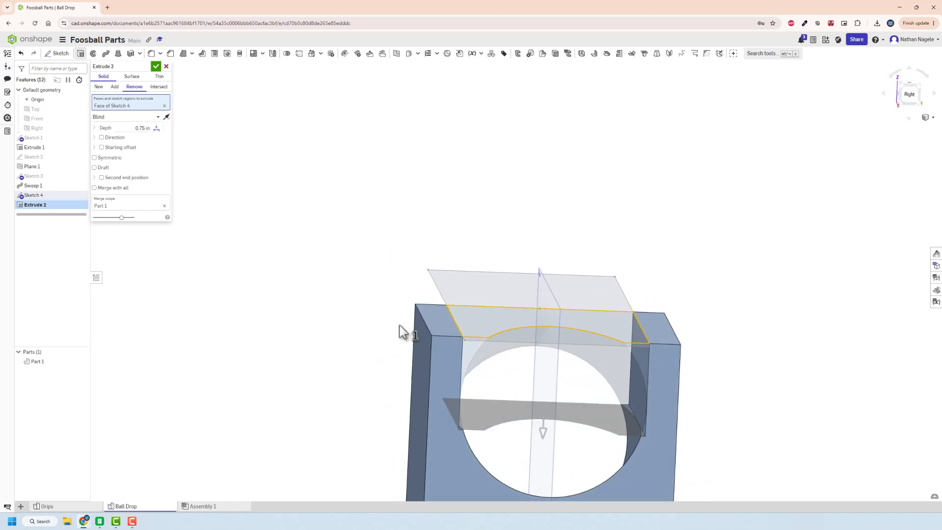
scroll(488, 328, "up", 2)
right_click_drag(452, 269, 446, 282)
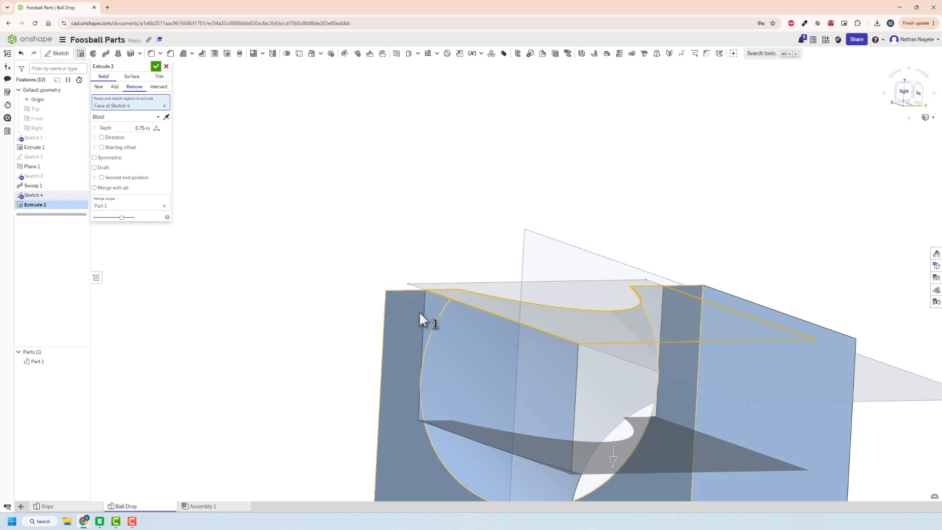
mouse_move(431, 316)
right_mouse_down()
mouse_move(443, 335)
mouse_move(431, 349)
mouse_move(441, 339)
mouse_move(428, 331)
right_mouse_up()
left_click(155, 66)
right_click_drag(211, 147, 326, 187)
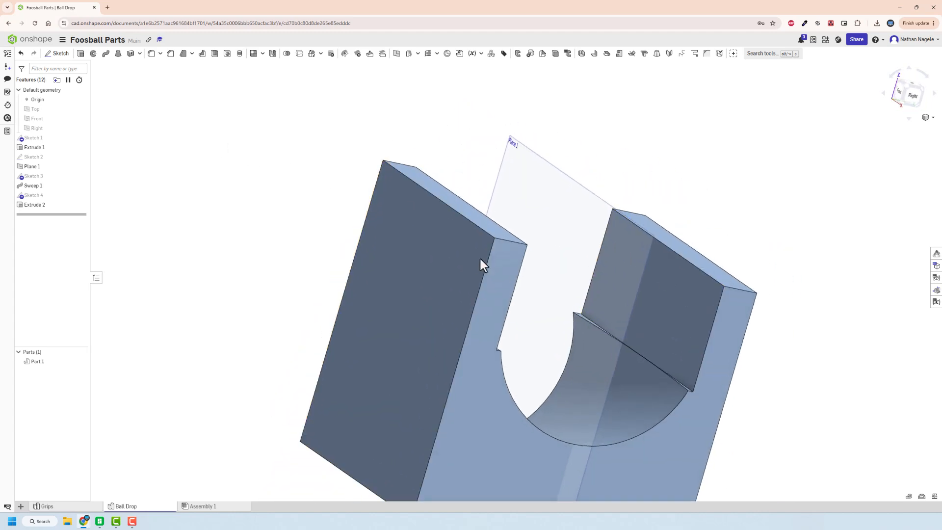
right_click_drag(484, 263, 405, 280)
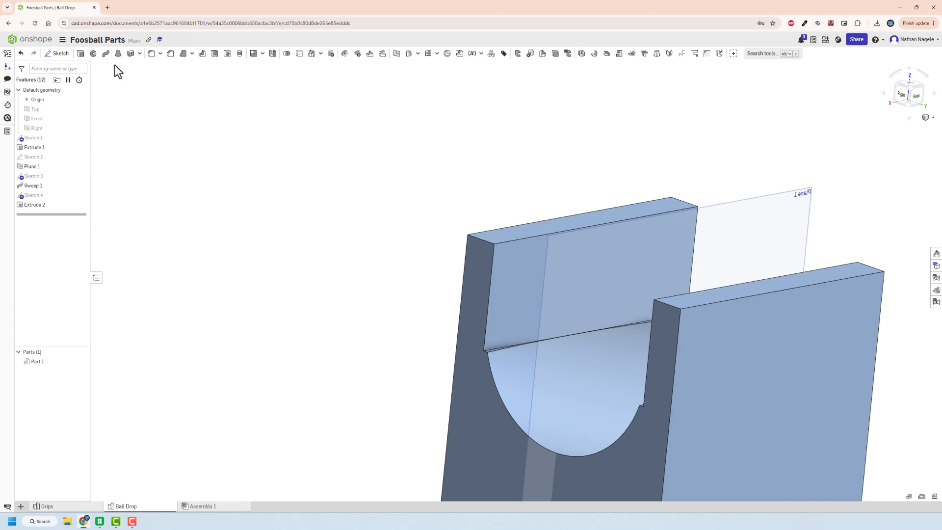
- Create an empty sketch on the inner face of the upright wall above the ball channel and finish it
left_click(79, 54)
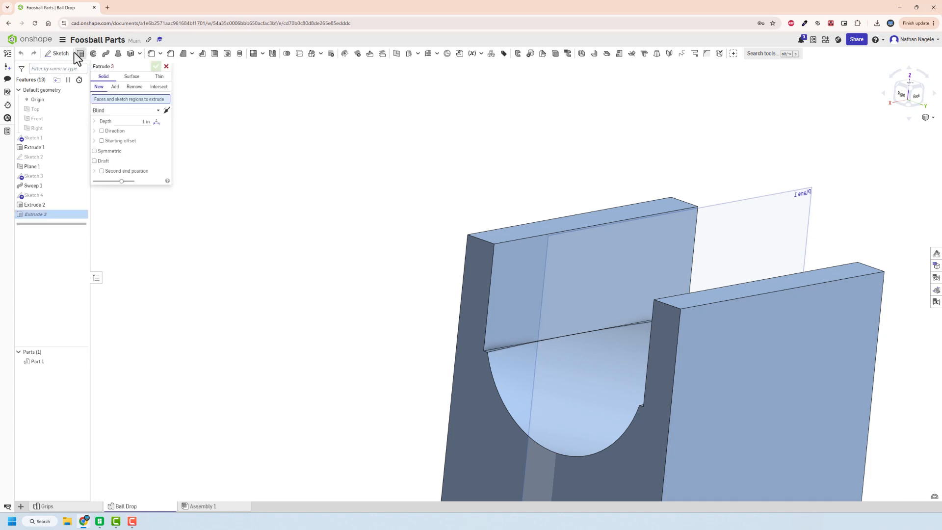
left_click(60, 54)
left_click(548, 286)
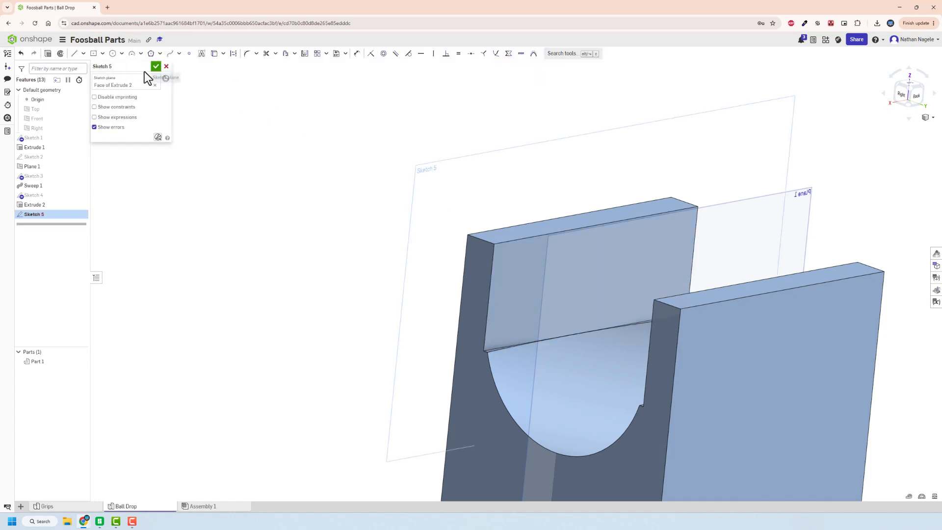
left_click(156, 67)
- Extrude the wall-face sketch region as a symmetric Remove operation, Through all, to cut away the wall tops above the channel
left_click(79, 54)
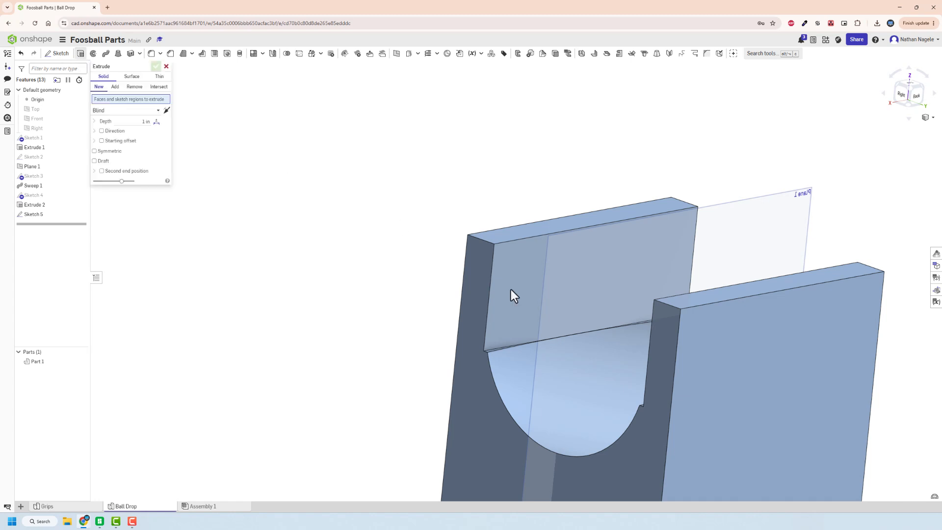
left_click(546, 276)
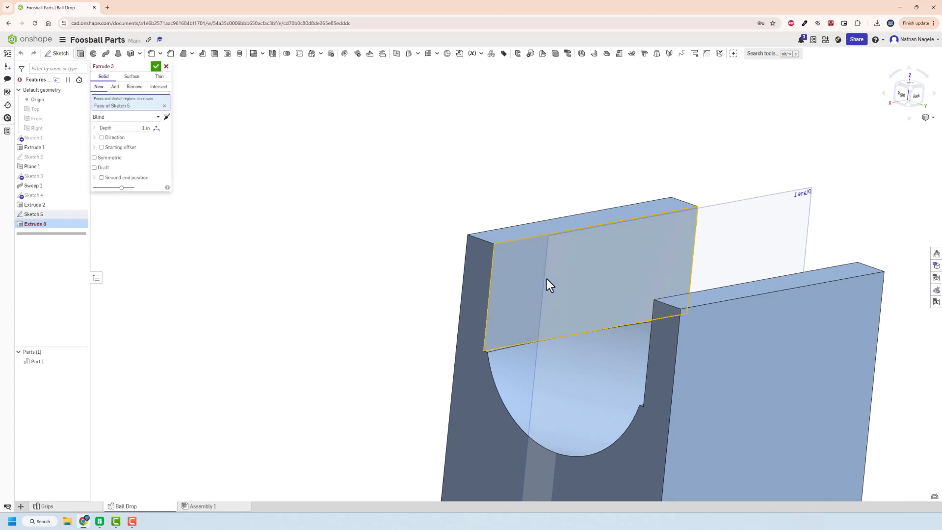
left_click(138, 88)
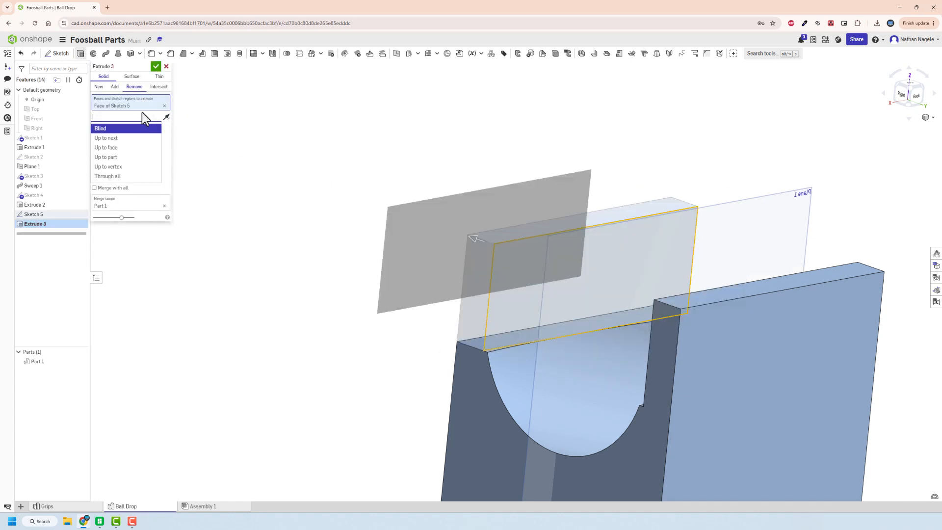
left_click(111, 177)
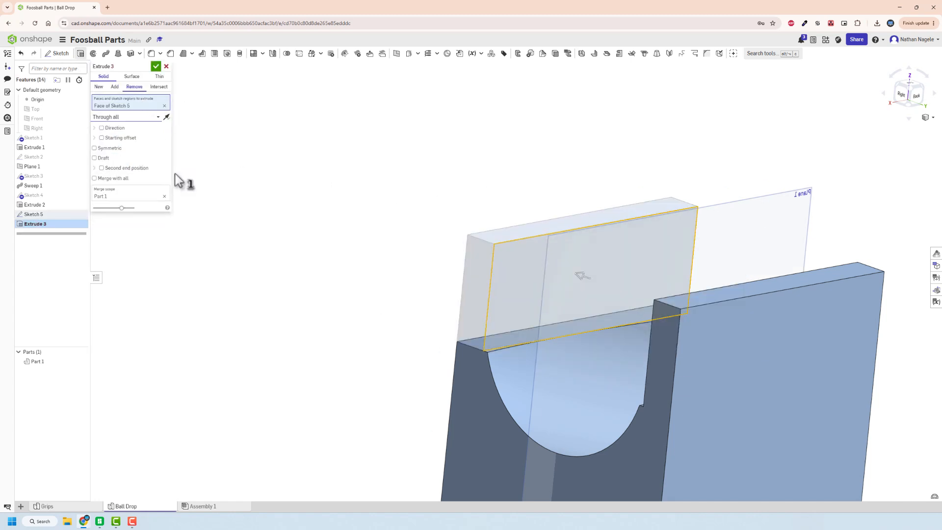
left_click(96, 148)
scroll(336, 216, "down", 3)
right_click_drag(339, 216, 382, 231)
left_click(157, 67)
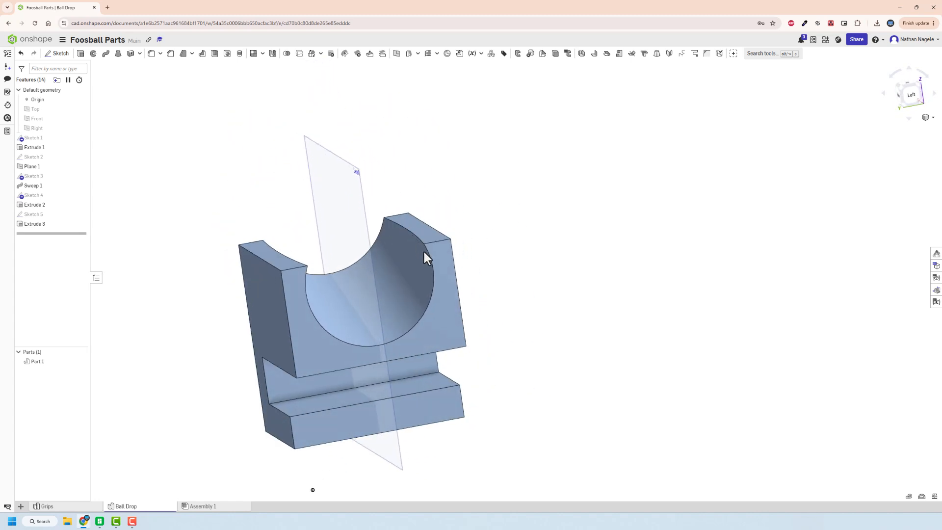
- Fillet the four edges around the ball channel, both curved ends and both top side edges, with a 0.25 in radius
right_click_drag(425, 253, 380, 279)
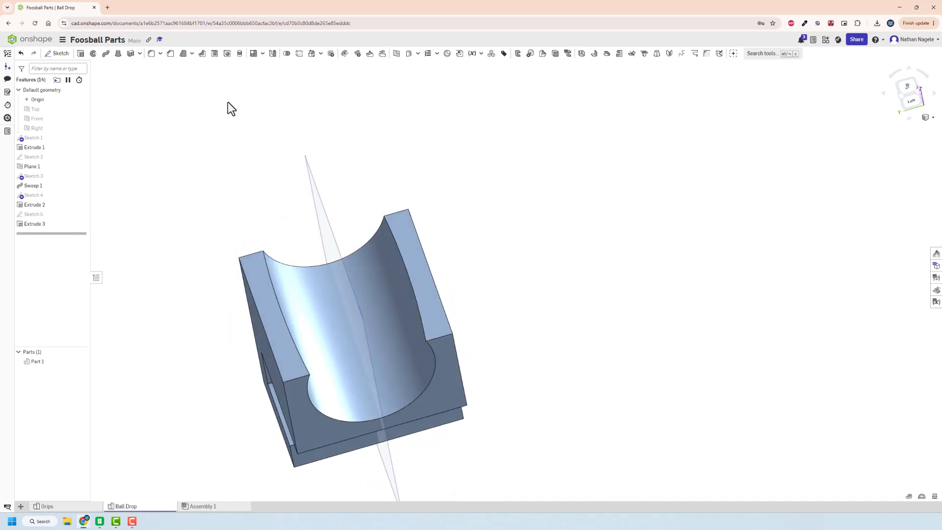
left_click(151, 54)
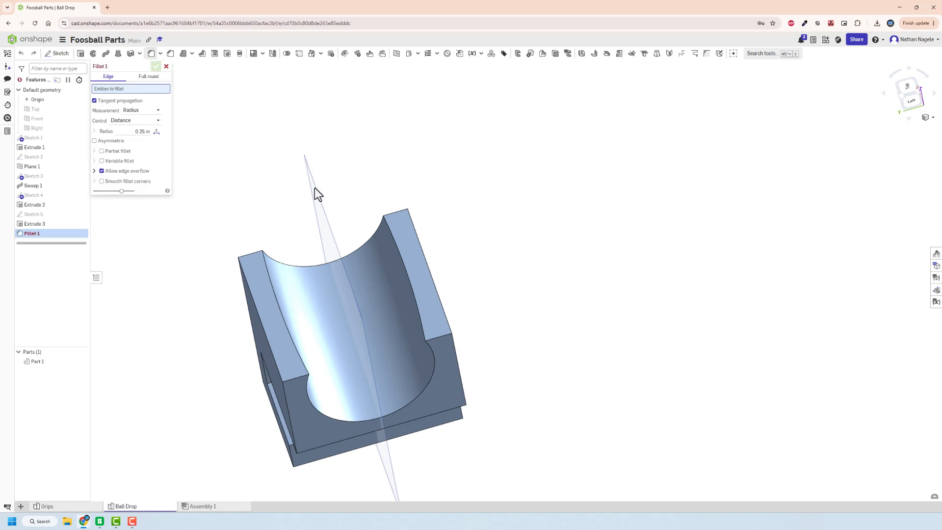
middle_click_drag(407, 391, 391, 314)
left_click(403, 323)
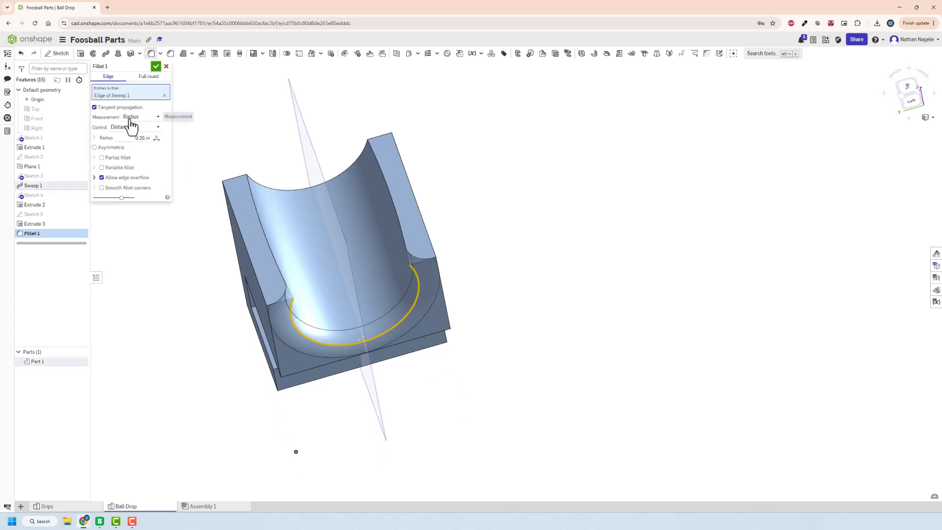
left_click(280, 190)
left_click(387, 193)
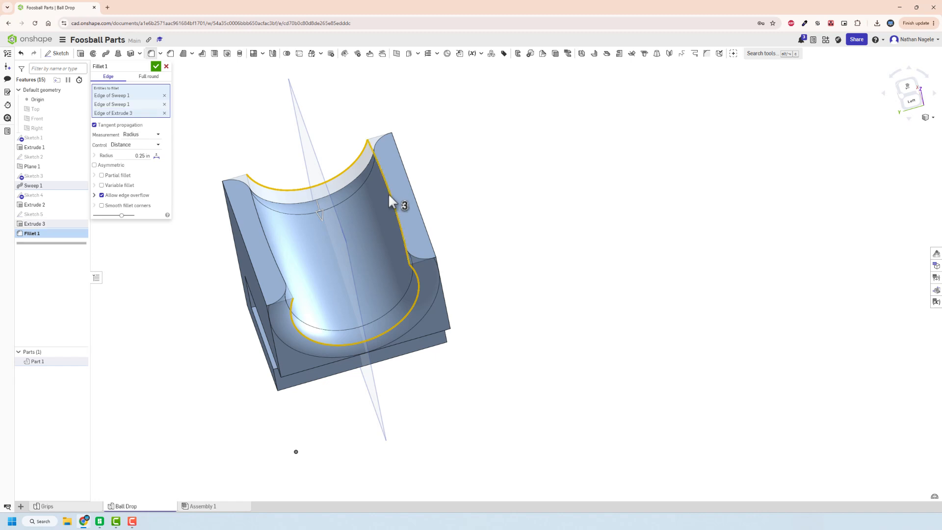
left_click(271, 237)
right_click_drag(276, 238, 307, 227)
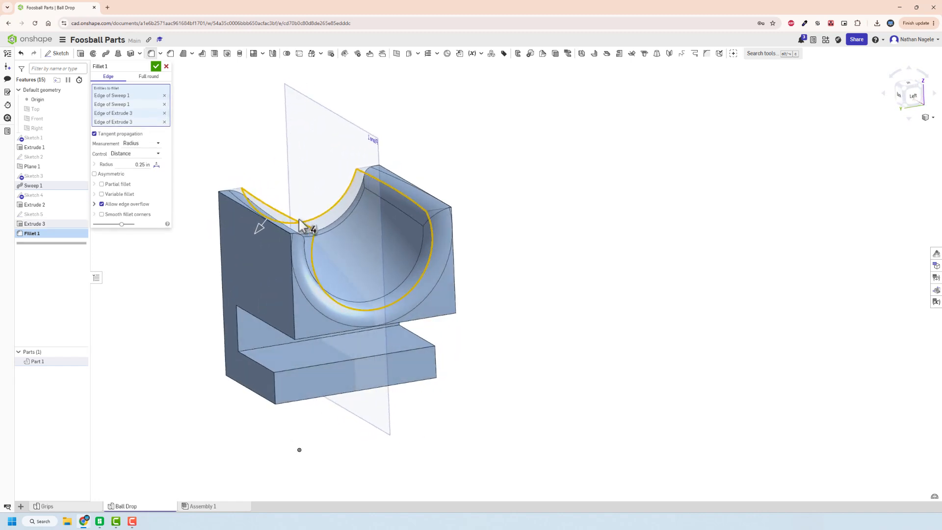
left_click(157, 67)
- Start a 0.25 in fillet on the outer top edges of both walls and the two vertical edges of the back face
right_click_drag(155, 69, 322, 236)
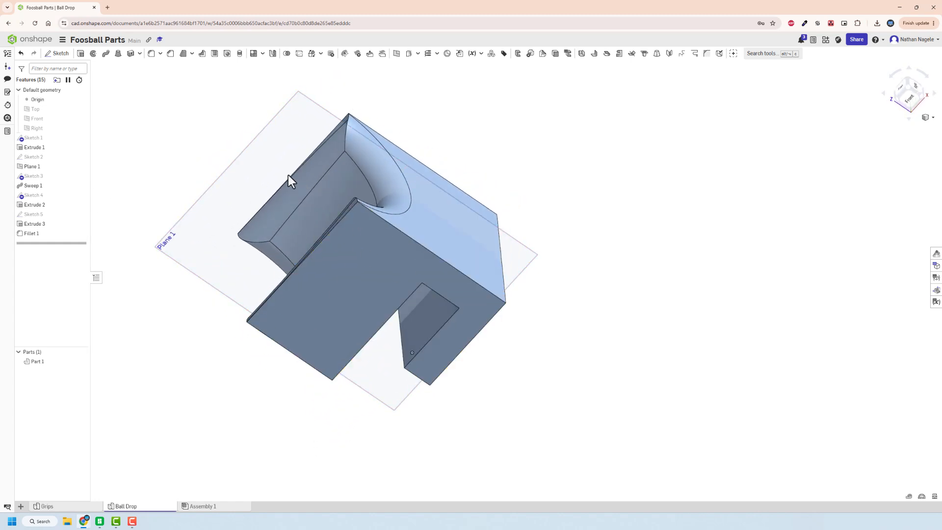
left_click(151, 54)
right_click_drag(255, 162, 411, 200)
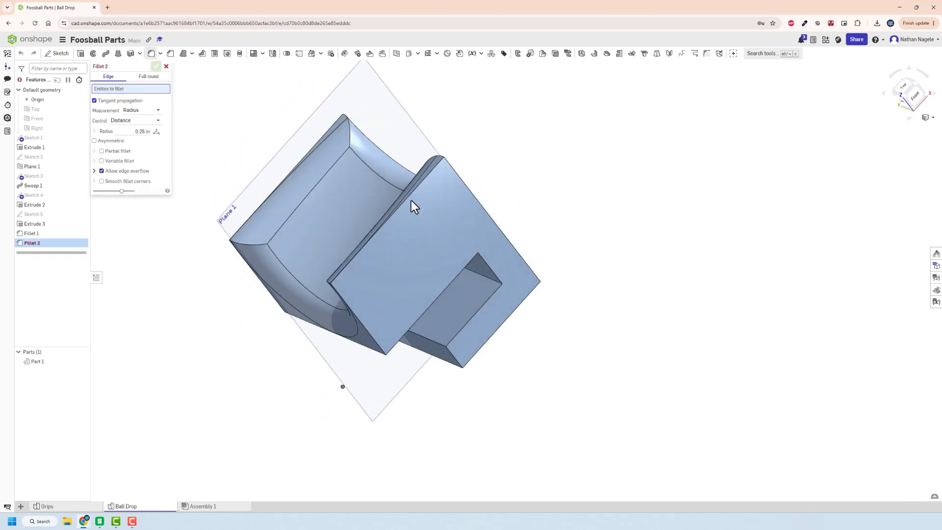
left_click(433, 172)
right_click_drag(255, 206, 635, 198)
left_click(313, 184)
left_click(461, 215)
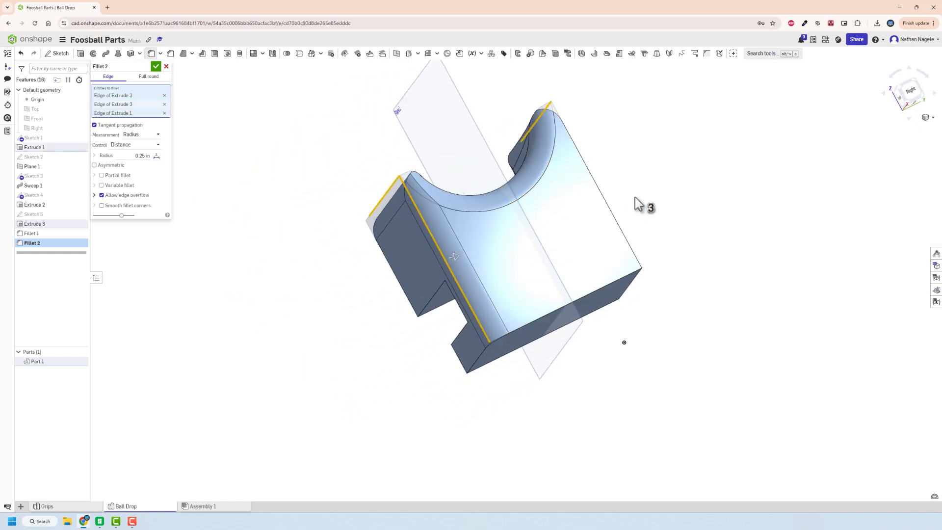
left_click(613, 213)
- Add the block's two bottom side edges to the 0.25 in fillet, leave out the vertical corner edges beside the channel opening, and complete it
right_click_drag(429, 252, 468, 260)
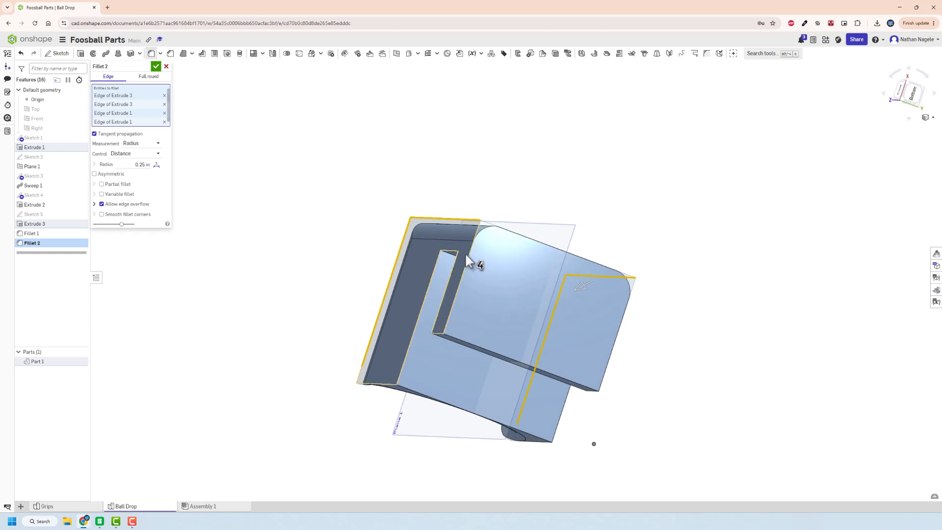
left_click(469, 267)
left_click(528, 243)
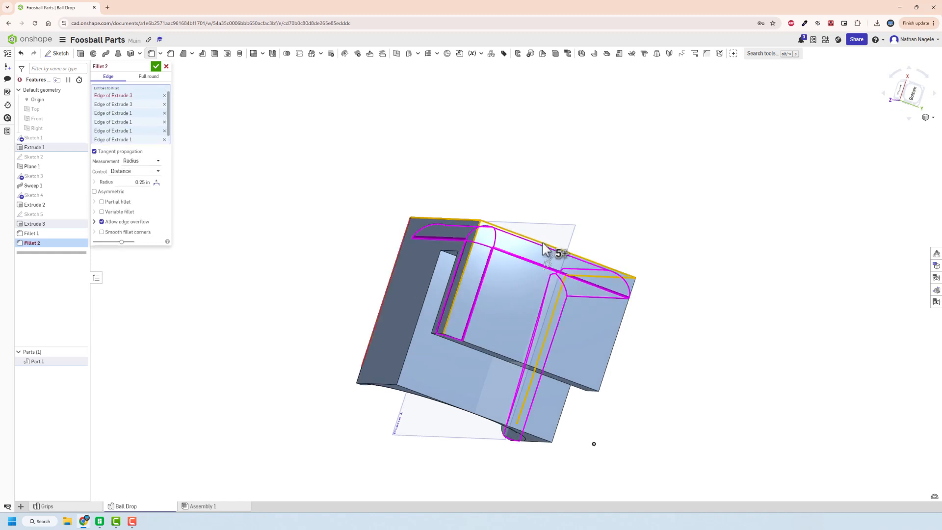
right_click_drag(551, 250, 494, 270)
left_click(165, 140)
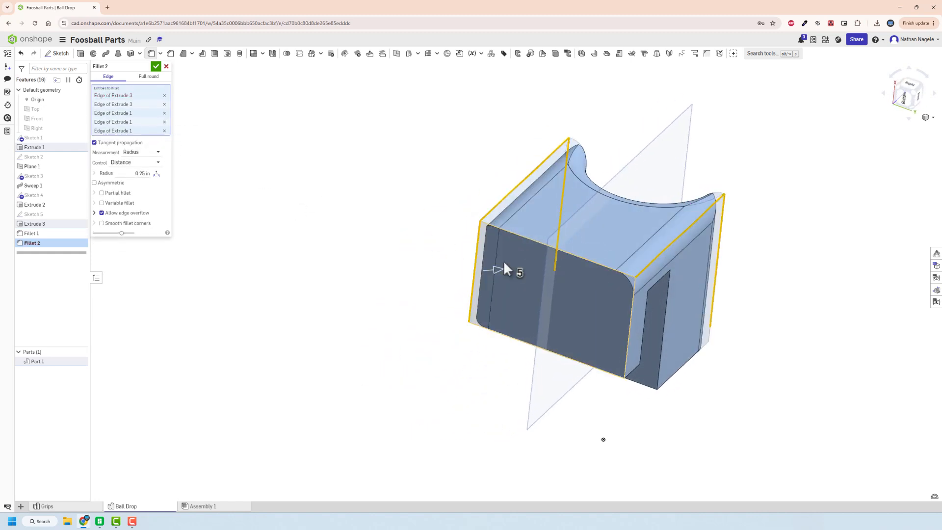
left_click(631, 323)
right_click_drag(567, 269, 564, 239)
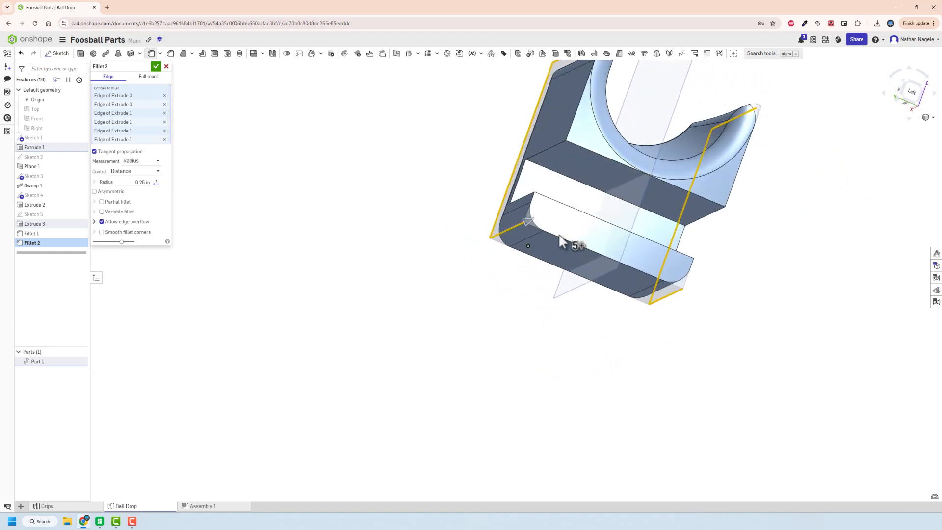
right_click_drag(477, 245, 646, 191)
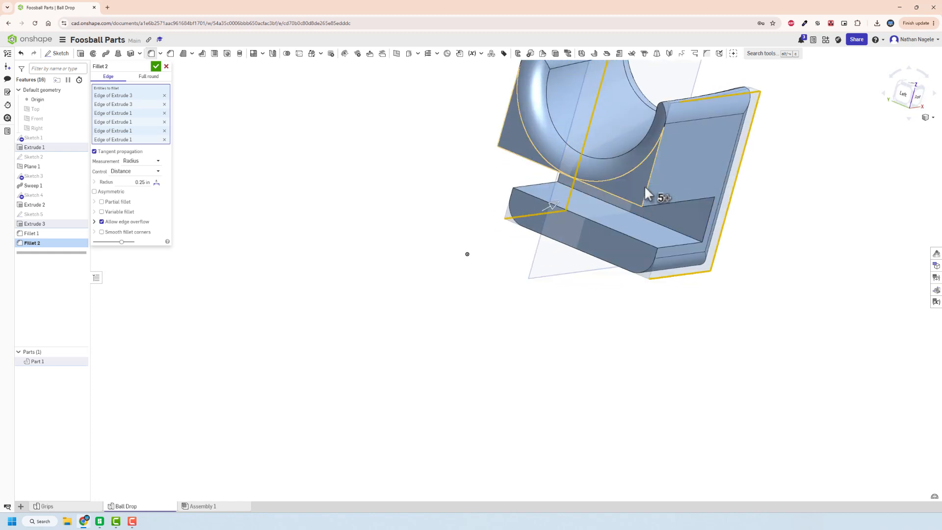
left_click(646, 192)
right_click_drag(515, 172, 199, 116)
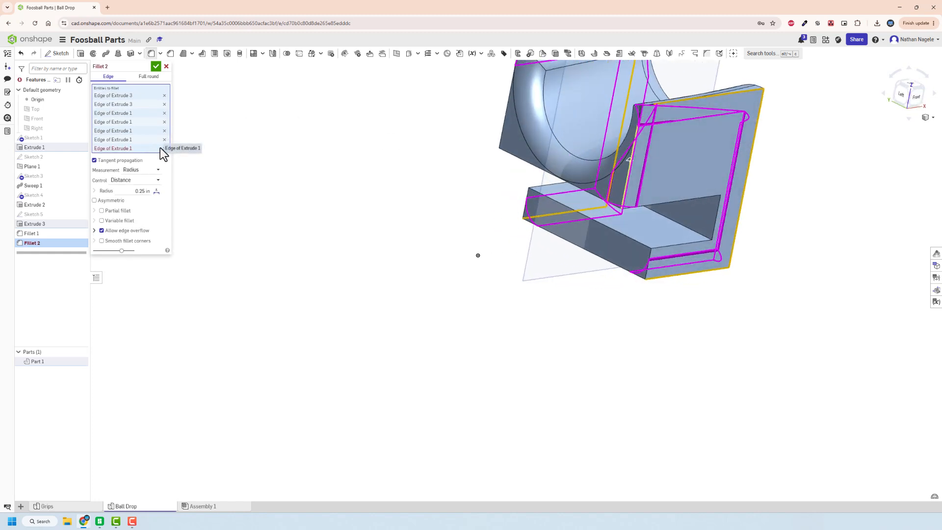
left_click(156, 66)
- Fillet the two vertical corner edges beside the front channel opening with a 1/16 in radius
middle_click_drag(423, 128, 332, 163)
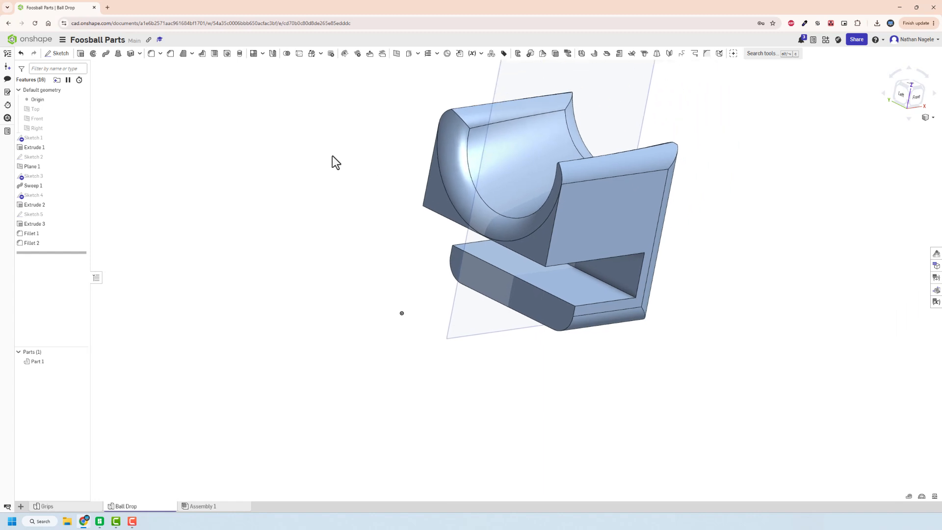
left_click(149, 55)
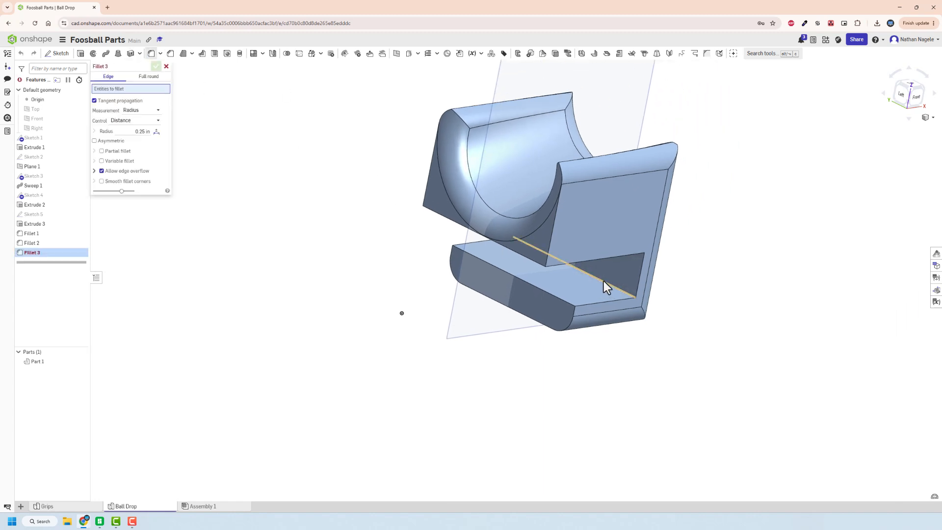
left_click(550, 254)
right_click_drag(421, 206, 445, 203)
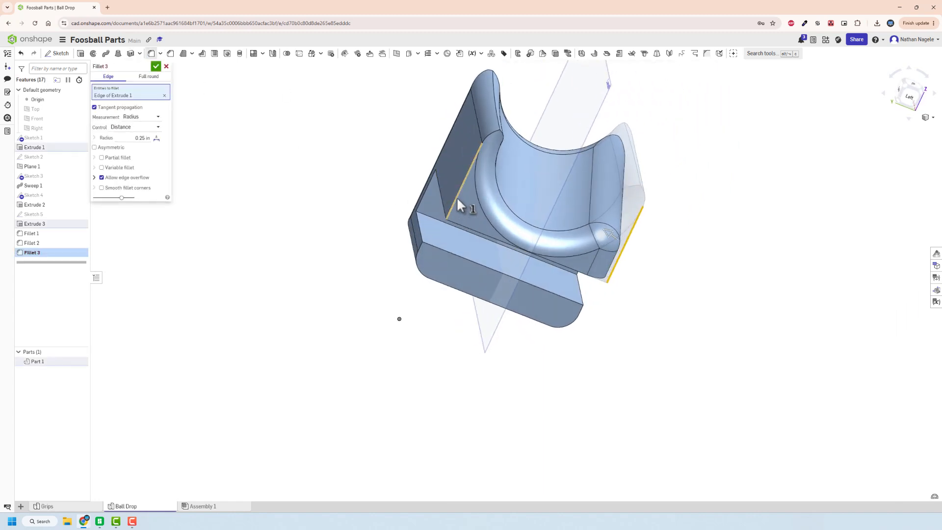
left_click(456, 197)
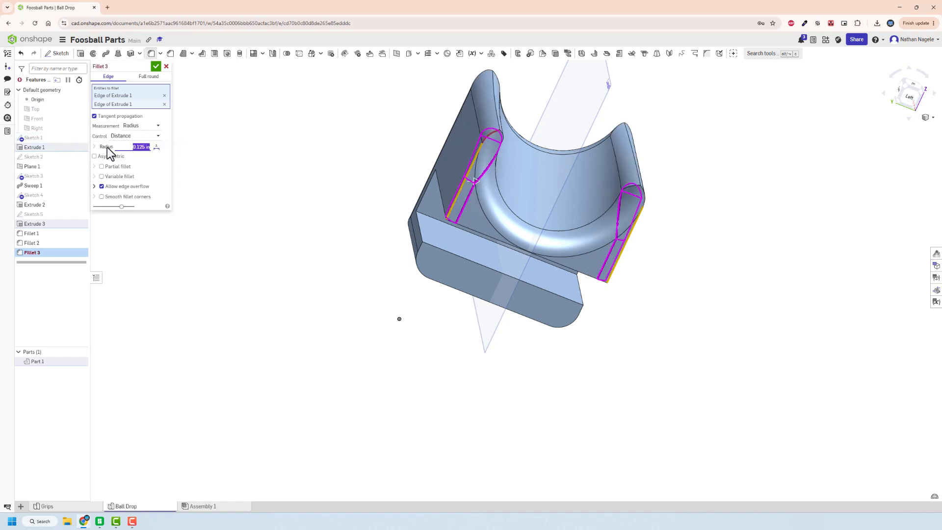
type("1/16")
key("Return")
right_click_drag(389, 142, 442, 155)
right_click_drag(408, 204, 469, 297)
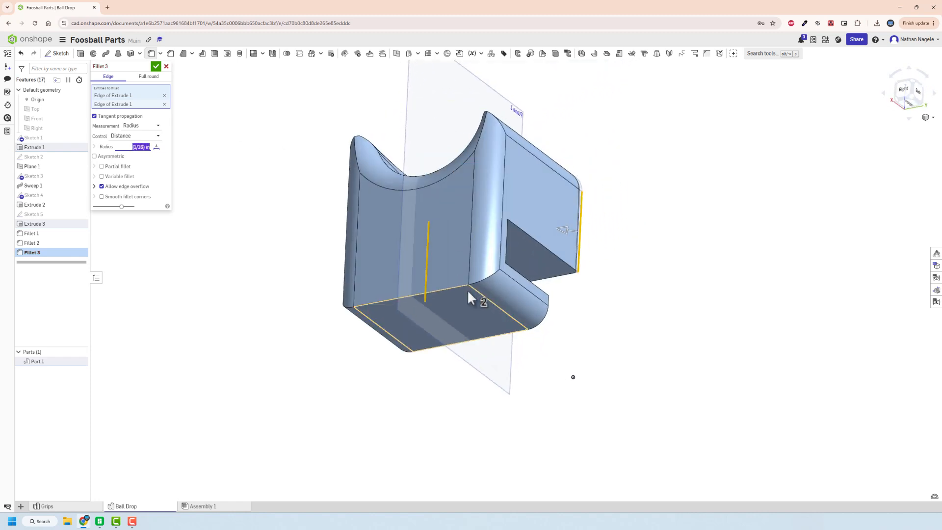
left_click(155, 66)
- Fillet the bottom edge of the block's back face with a 0.25 in radius
left_click(151, 53)
left_click(433, 293)
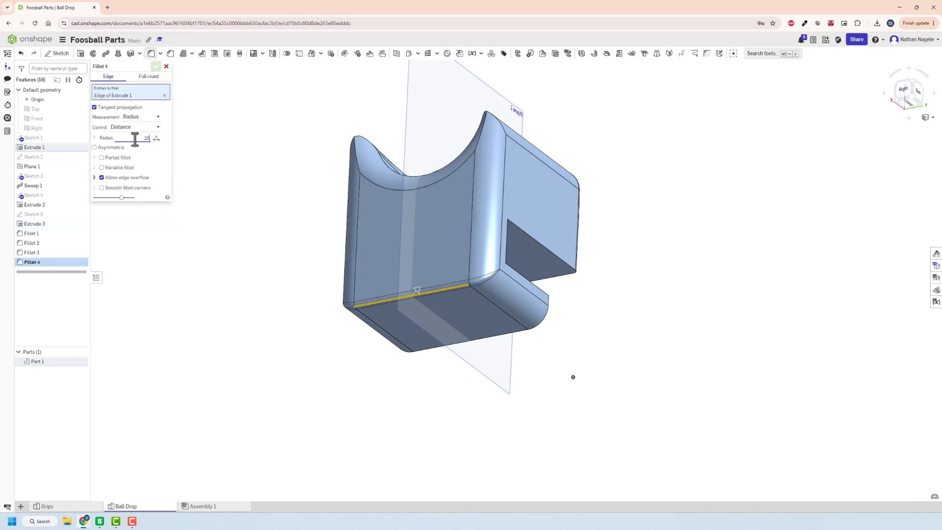
key("Return")
right_click_drag(230, 175, 178, 197)
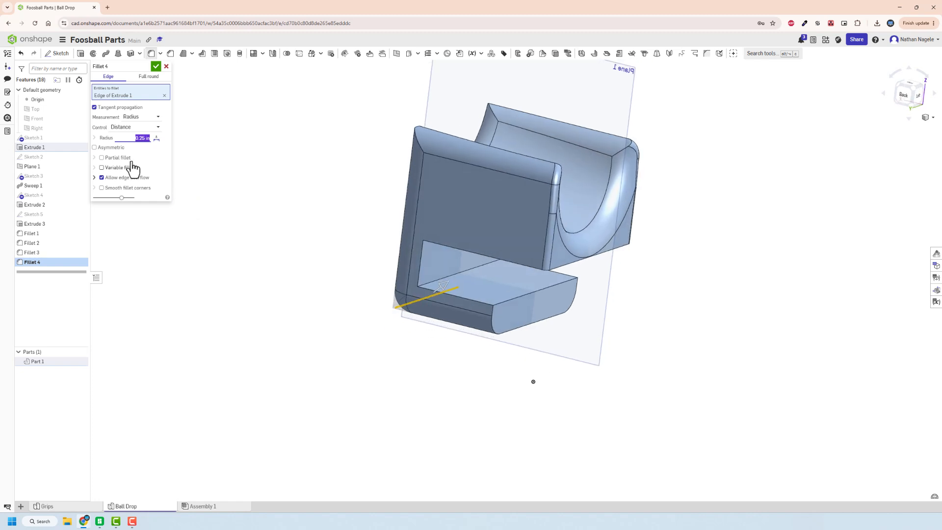
left_click(155, 66)
- Start a 1/32 in fillet on the upper and lower slot edges of one side face
right_click_drag(293, 251, 457, 296)
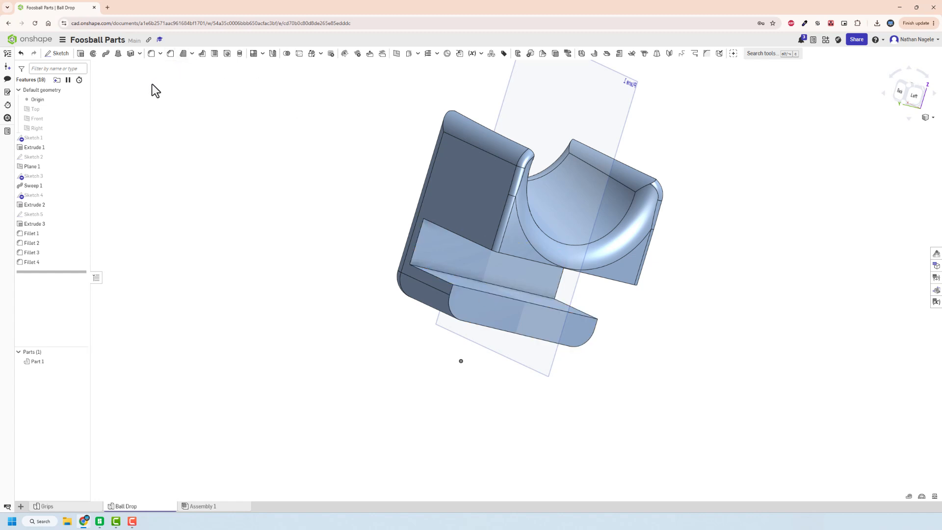
left_click(149, 54)
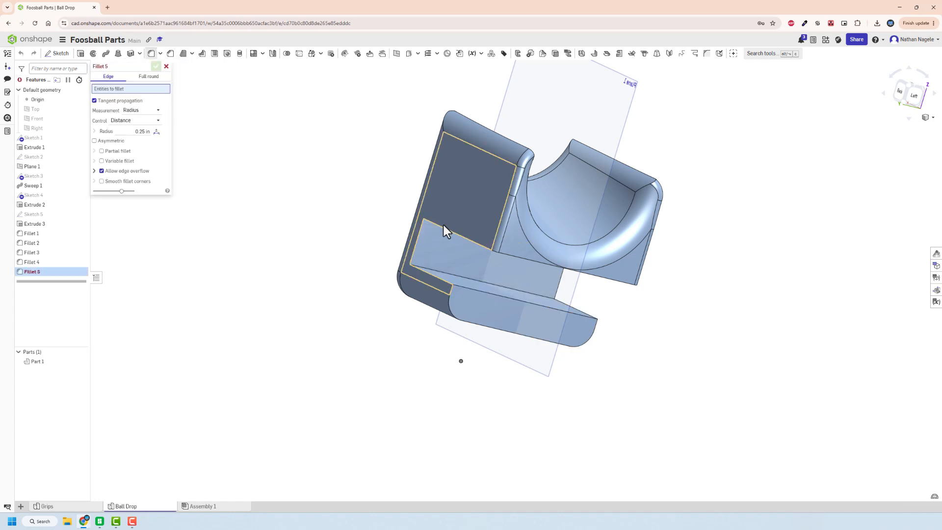
left_click(452, 233)
left_click(437, 277)
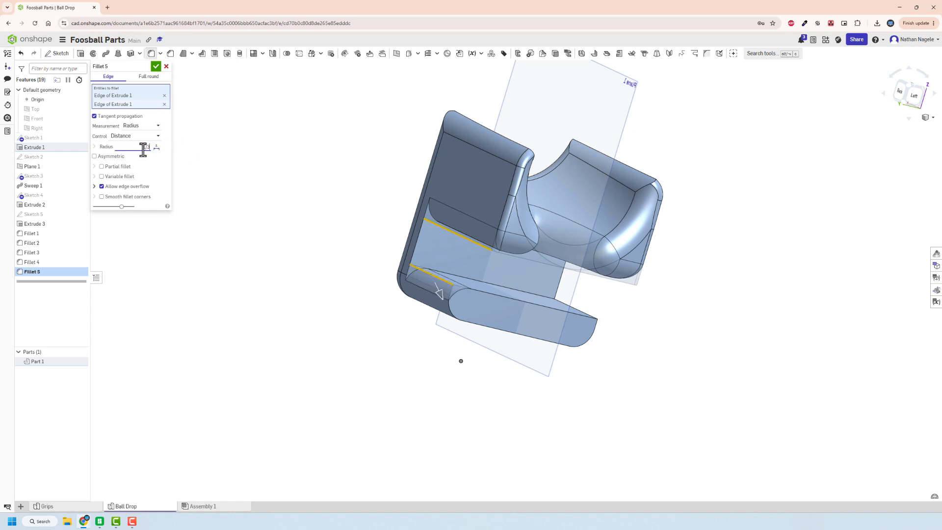
right_click_drag(386, 272, 397, 297)
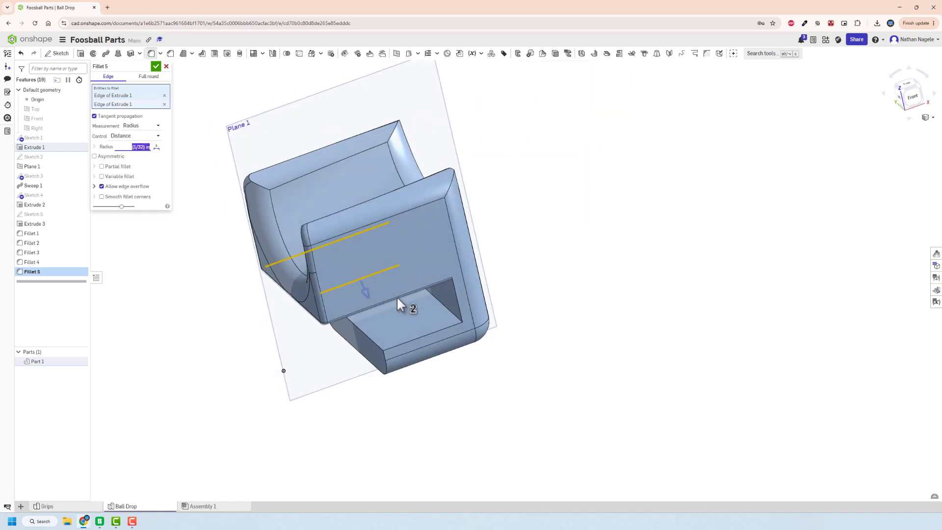
- Add the remaining lengthwise slot edge and the slot's closed-end edges on both side faces to the 1/32 in fillet and complete it
left_click(431, 338)
right_click_drag(391, 332, 359, 287)
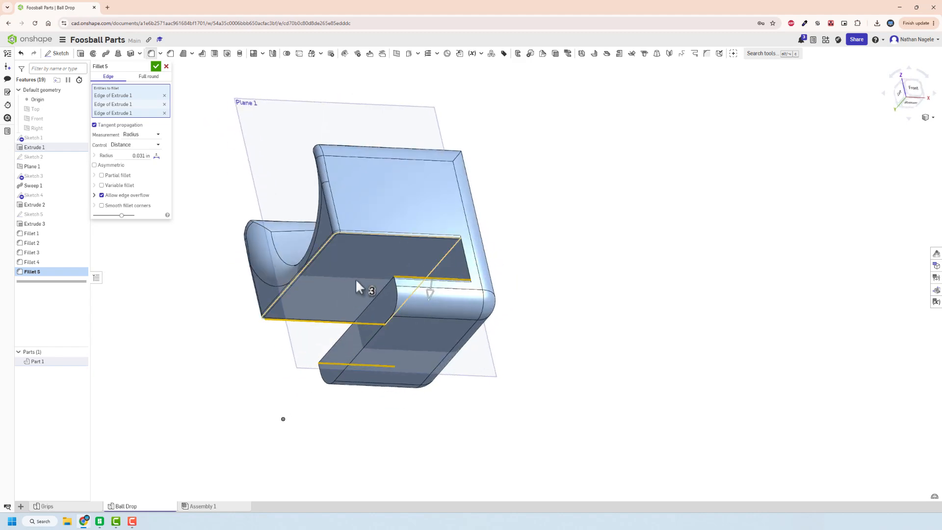
left_click(468, 263)
right_click_drag(465, 256, 358, 261)
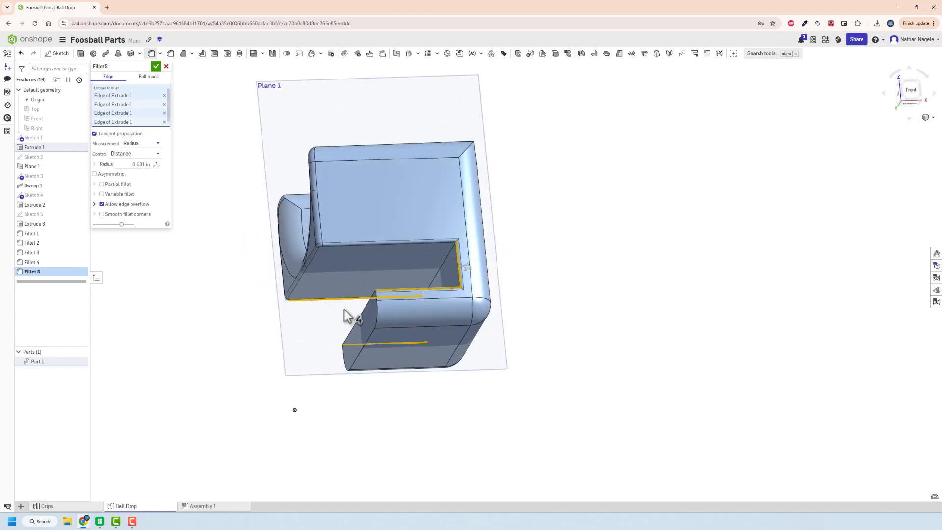
right_click_drag(344, 309, 284, 349)
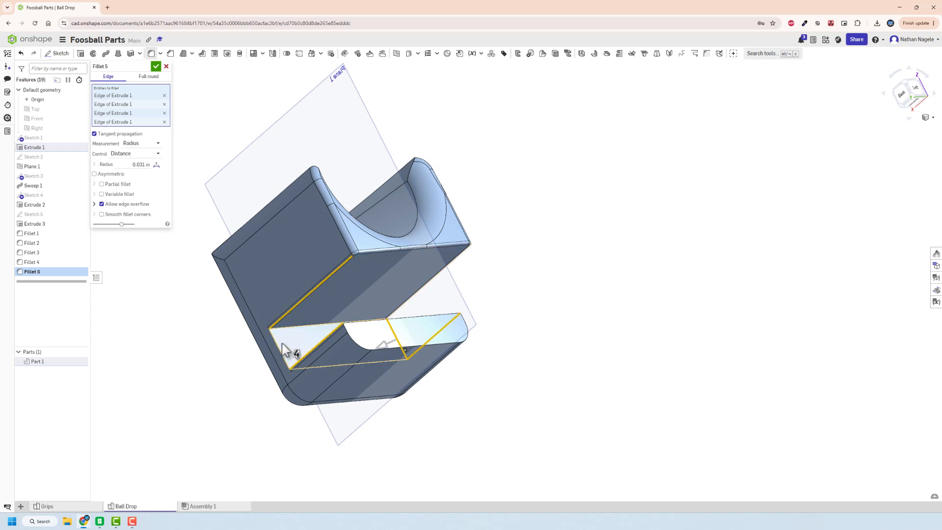
left_click(281, 352)
right_click_drag(401, 303, 322, 261)
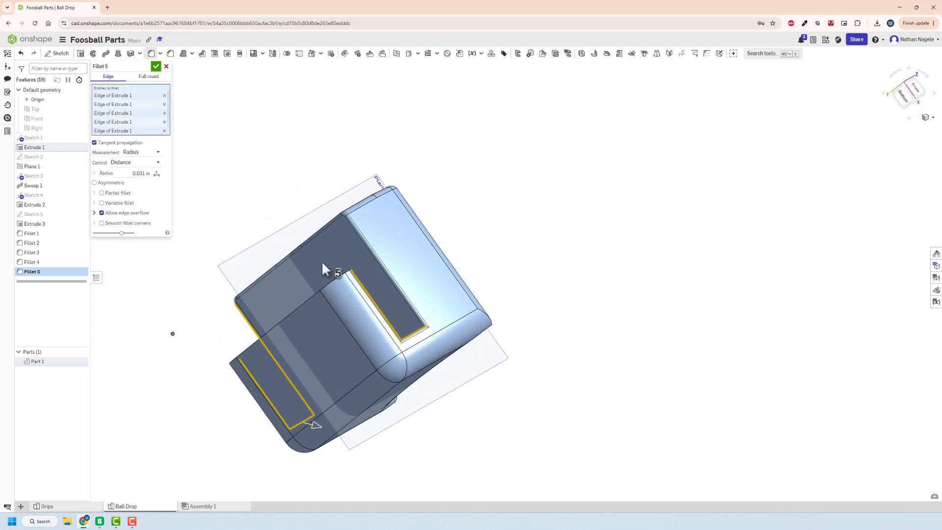
left_click(156, 67)
- Examine the rounded slot, channel and outer edges of the finished ball drop from several sides
right_click_drag(265, 253, 244, 362)
scroll(301, 280, "up", 5)
right_click_drag(383, 311, 415, 275)
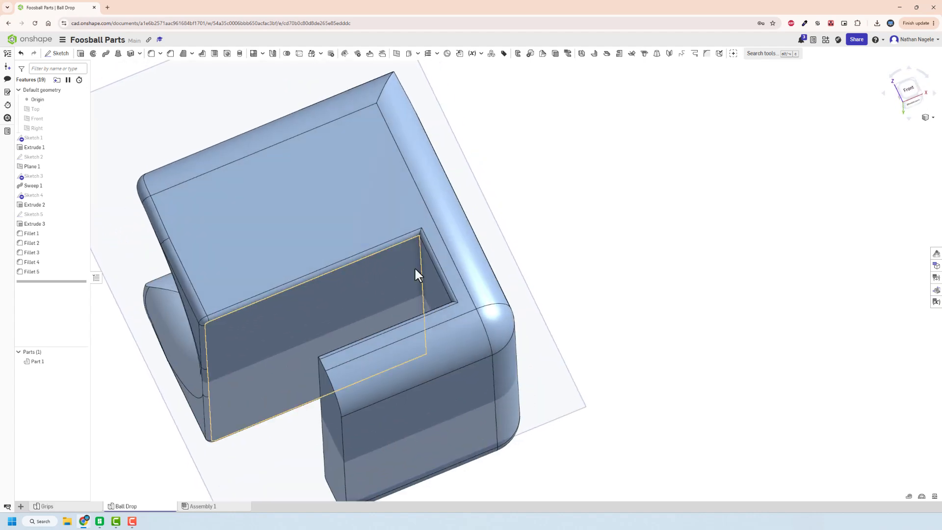
right_click_drag(426, 321, 428, 359)
right_click_drag(434, 421, 466, 406)
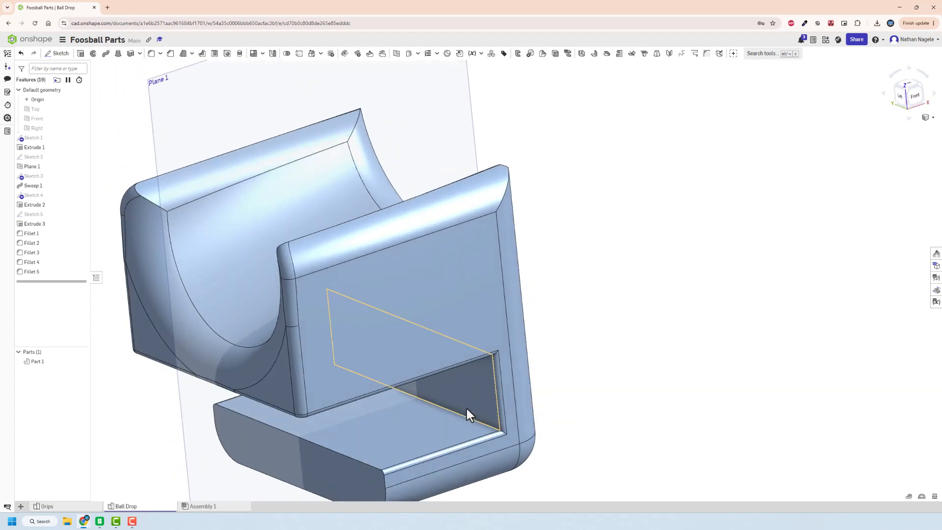
scroll(466, 408, "down", 2)
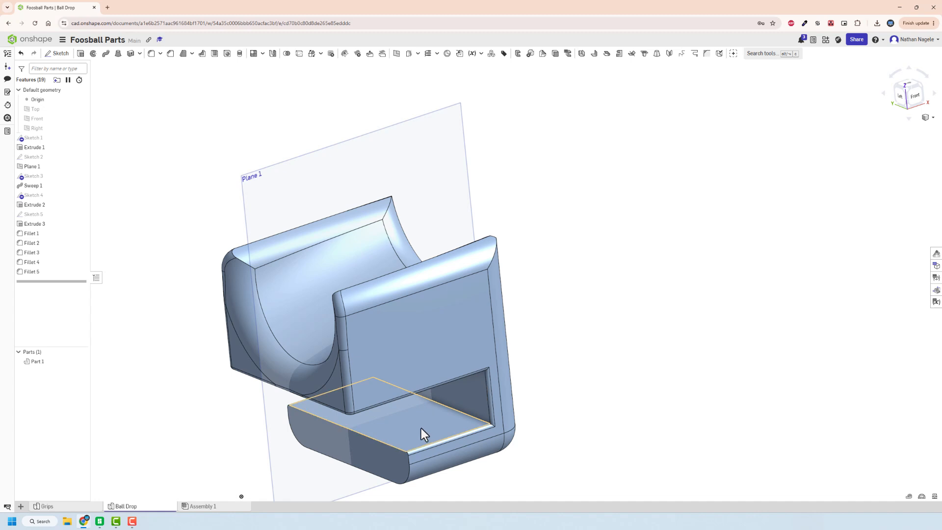
right_click_drag(411, 415, 401, 393)
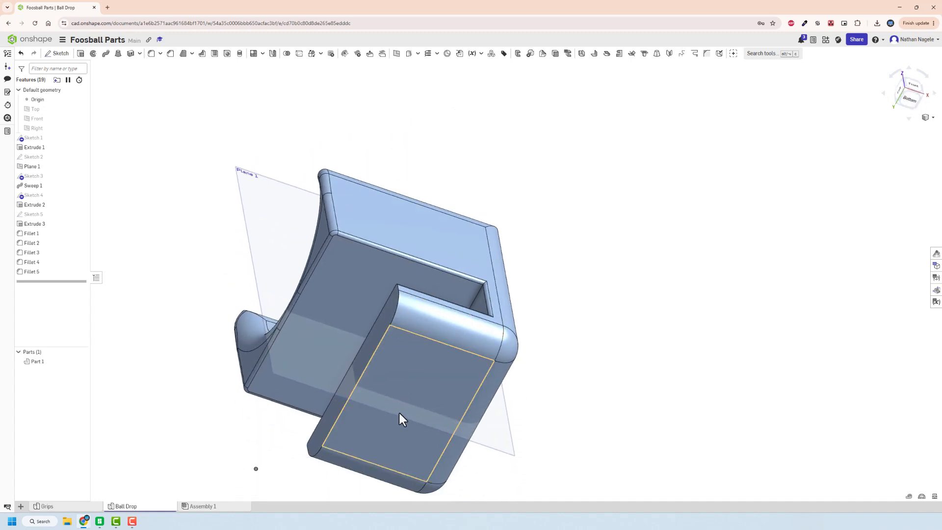
right_click_drag(332, 319, 374, 374)
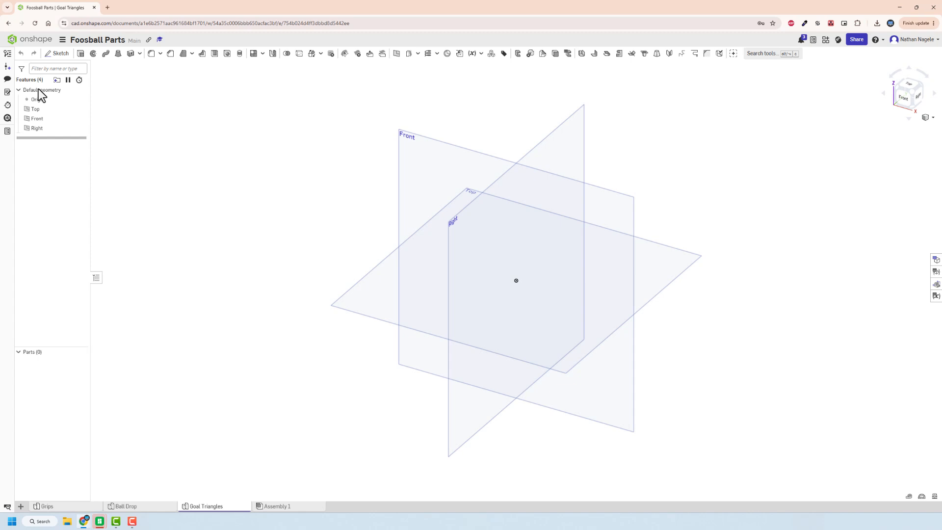
- Sketch a right triangle on the Front plane with its right-angle corner at the origin, about 3.26 in wide and 1.32 in tall
left_click(52, 63)
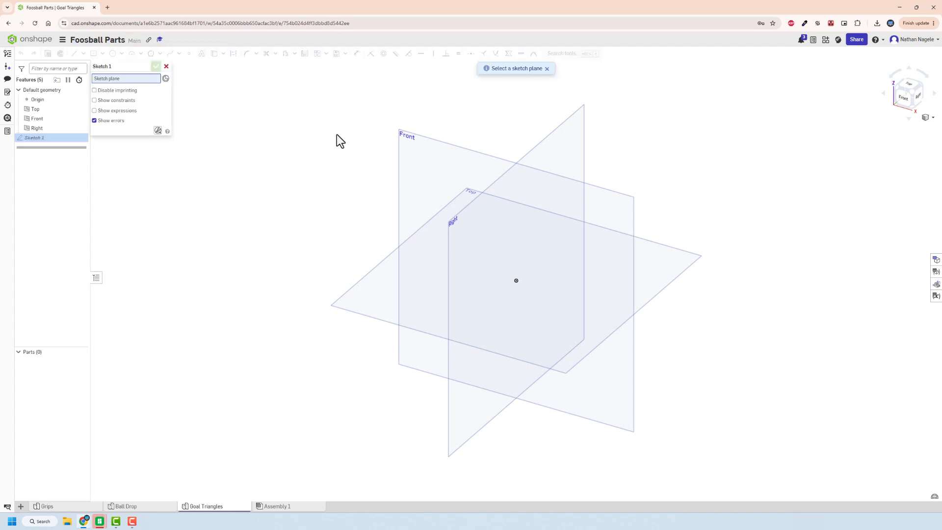
left_click(428, 151)
left_click(892, 98)
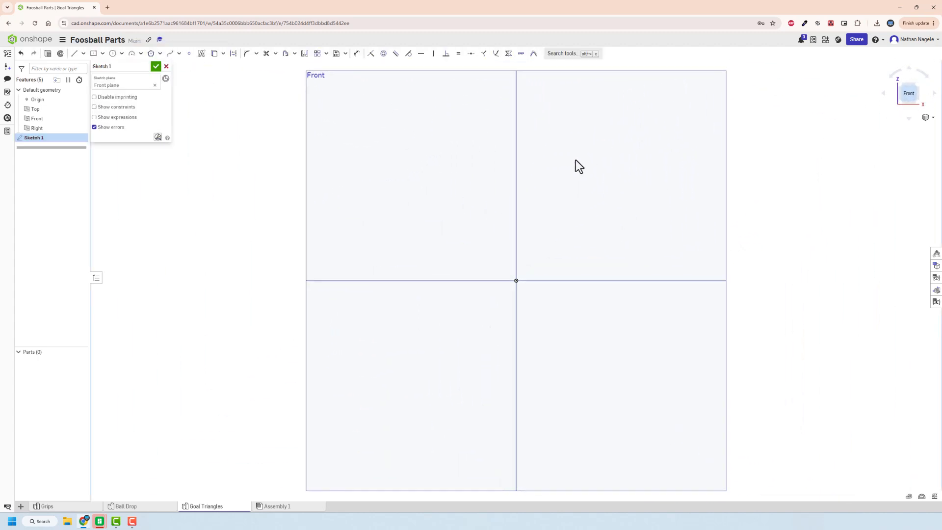
key("l")
left_click(516, 281)
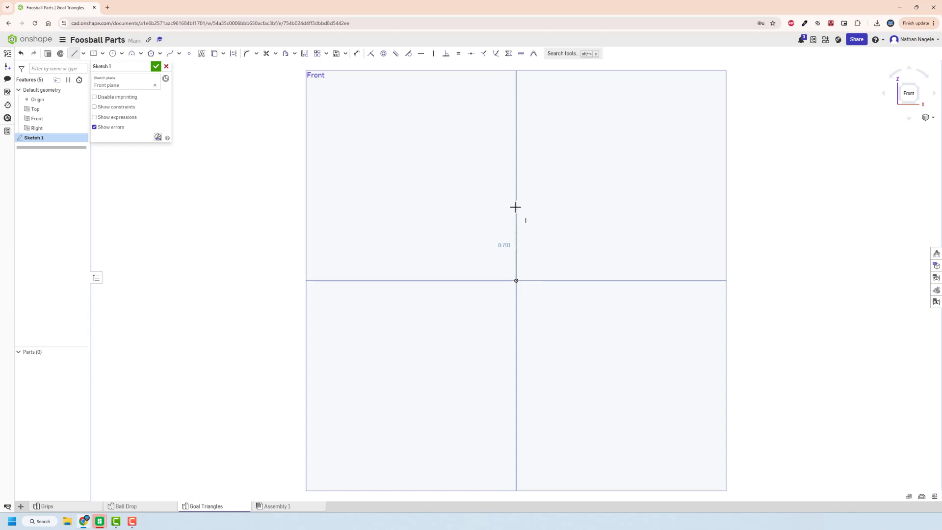
left_click(517, 188)
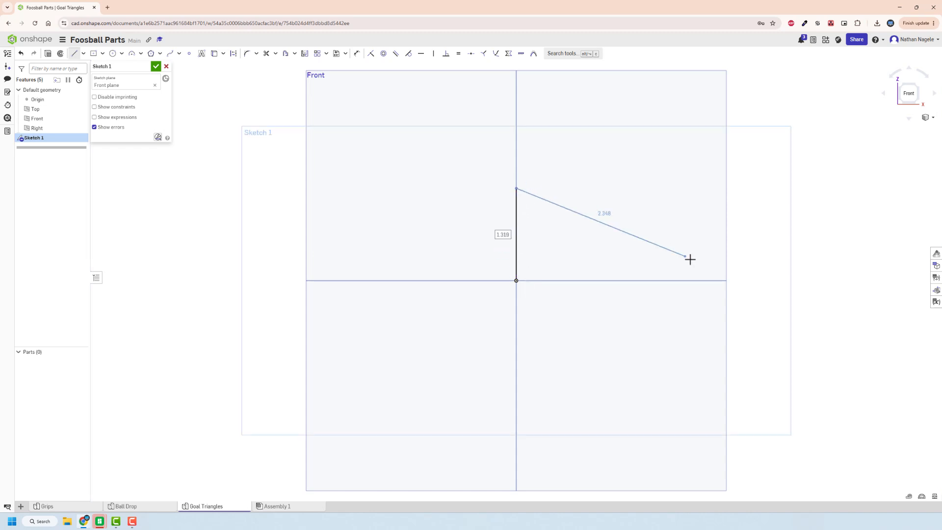
left_click(744, 280)
left_click(516, 280)
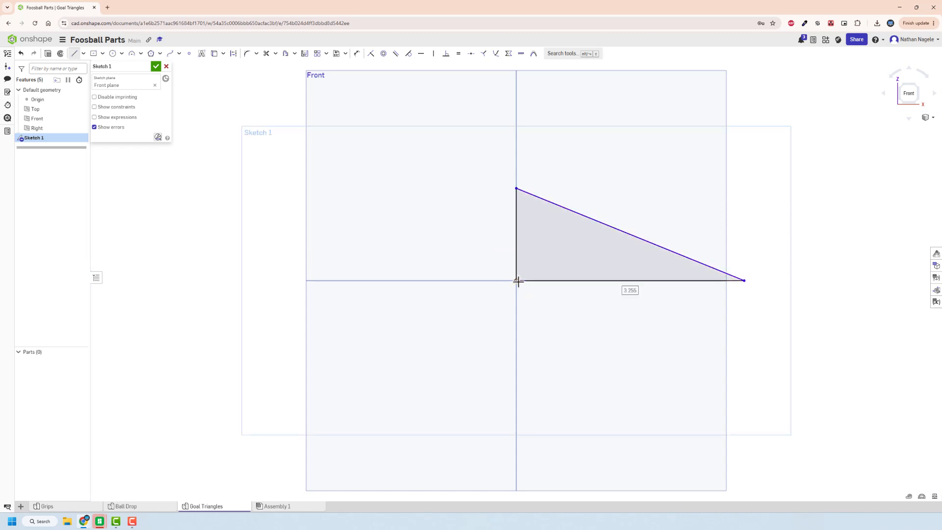
key("Escape")
- Dimension the triangle's base to 2 in and its vertical side to 0.5 in, and finish the sketch
key("d")
left_click(642, 280)
left_click(631, 312)
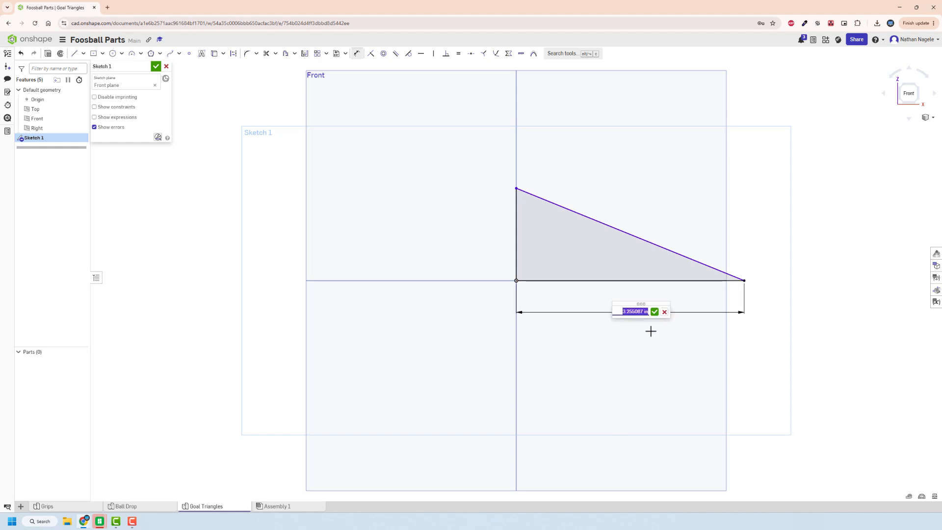
type("2")
key("Return")
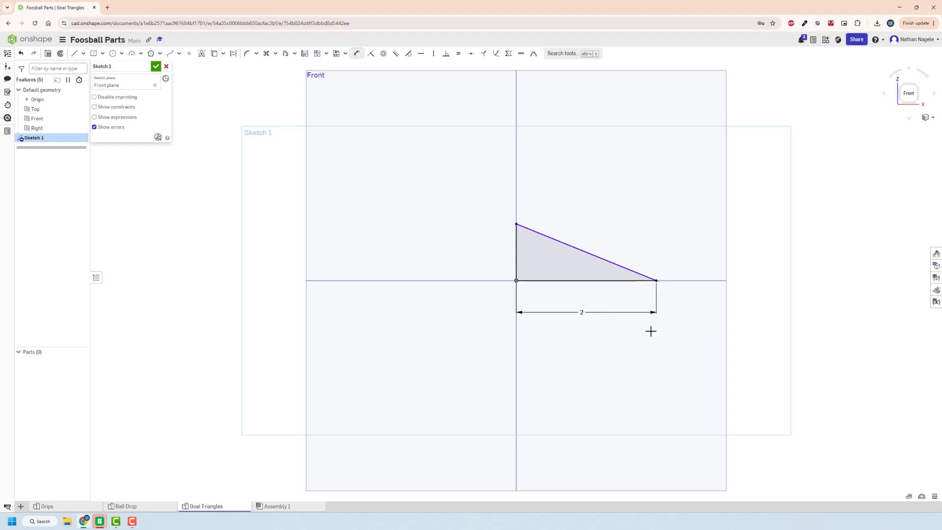
left_click(516, 255)
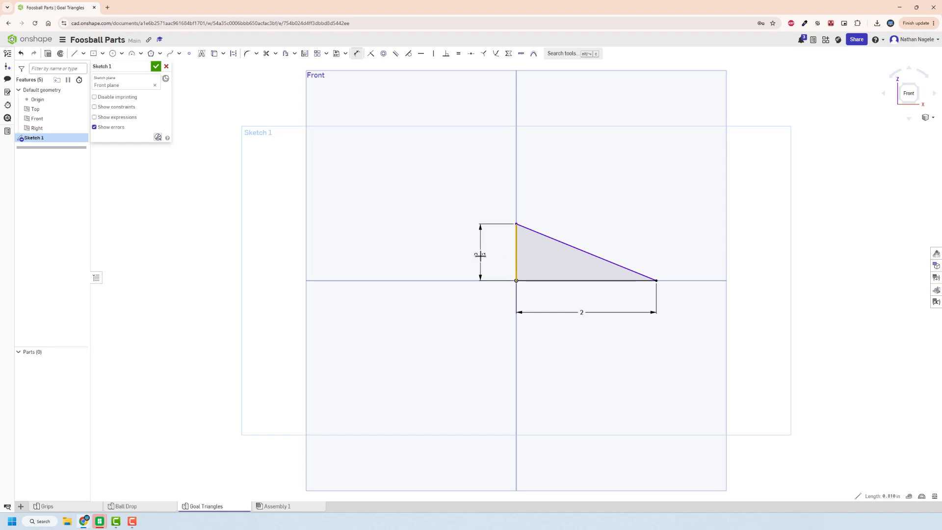
left_click(480, 254)
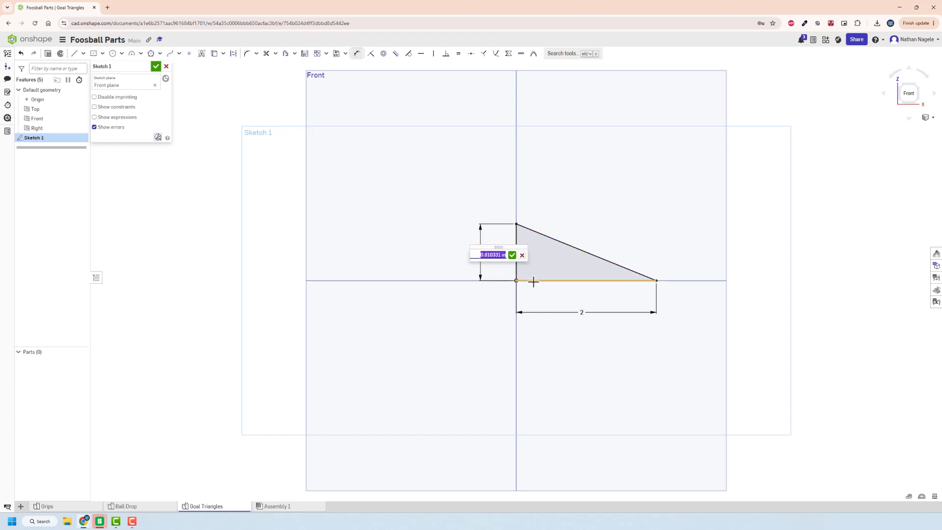
type("0.5")
key("Return")
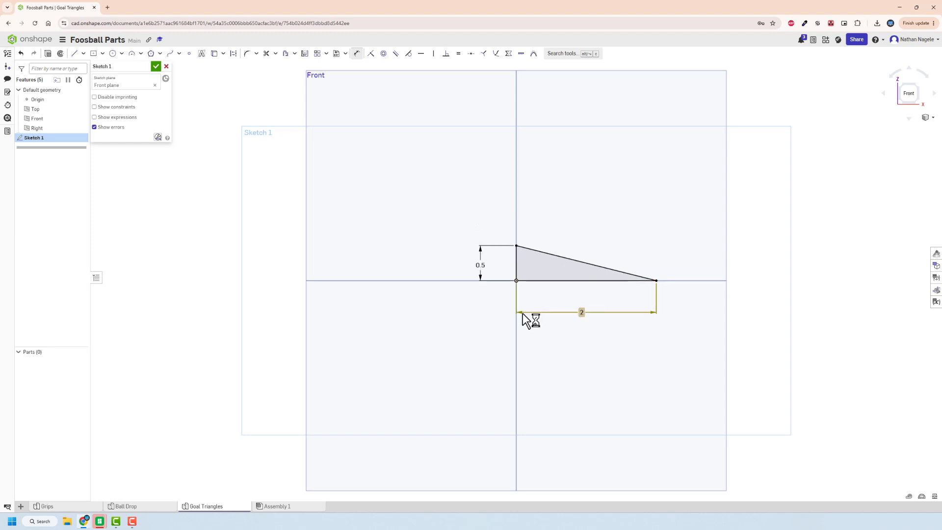
left_click(156, 67)
- Extrude the triangle as a new solid with a blind depth of 2.32 in
left_click(80, 53)
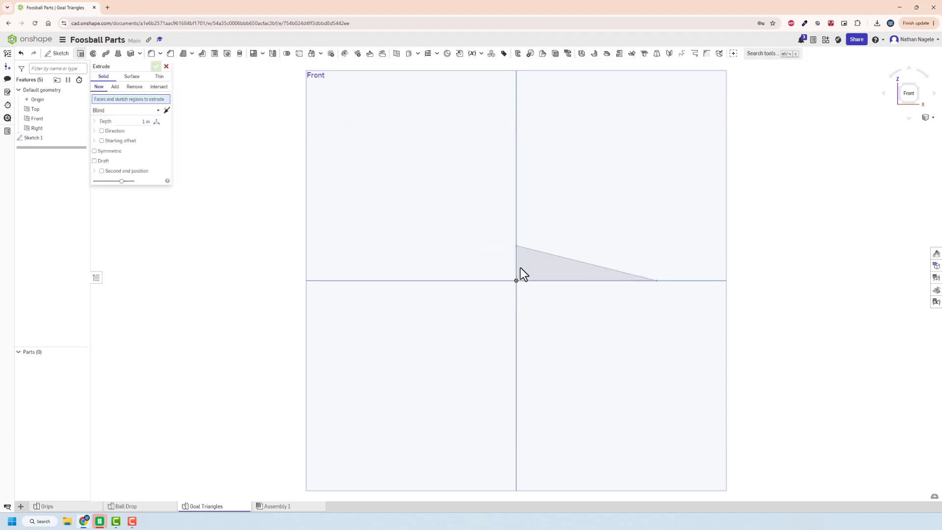
left_click(562, 271)
left_click(146, 127)
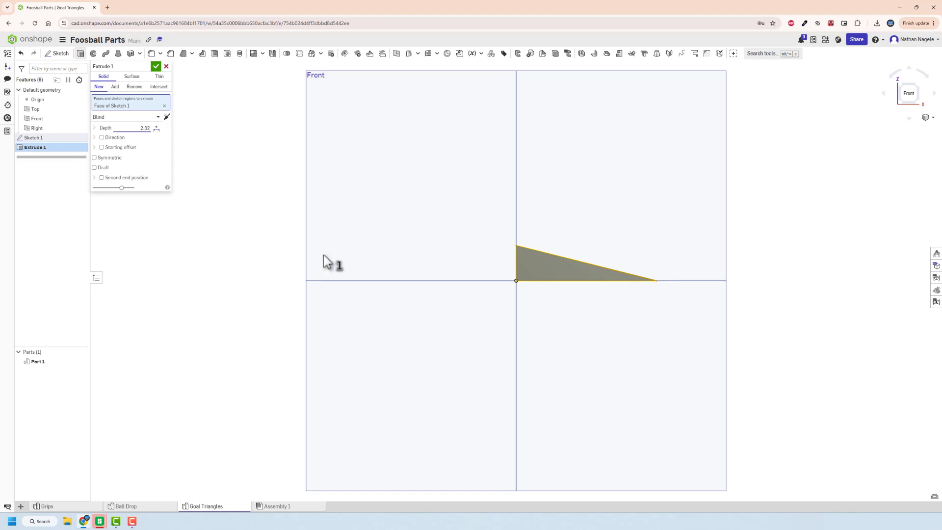
key("Return")
left_click(157, 66)
right_click_drag(389, 288, 429, 284)
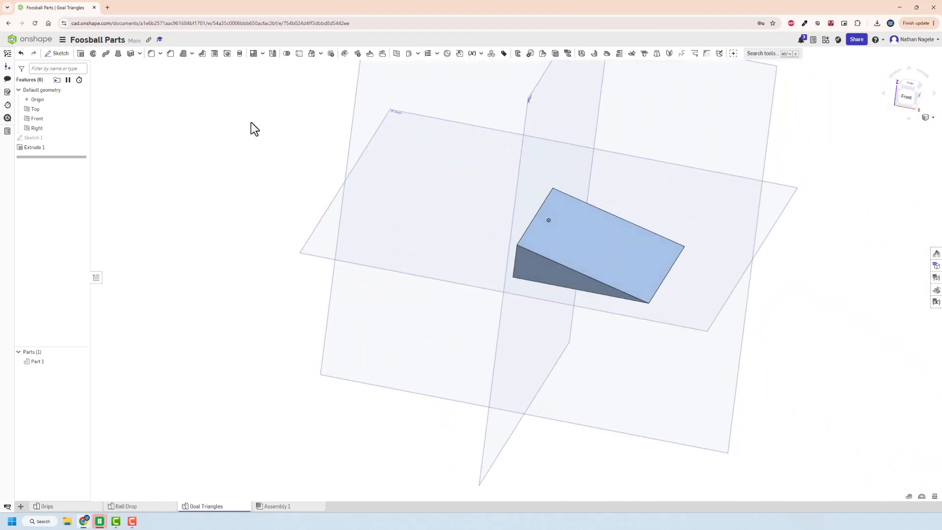
- Start a 0.031 in equal-distance chamfer on the two long edges and the high end edge of the wedge's sloped face
left_click(170, 54)
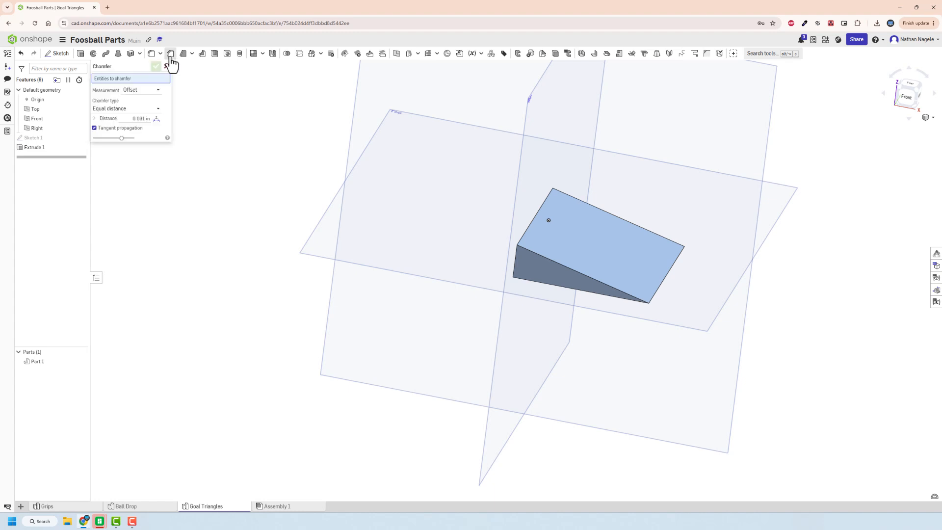
left_click(541, 256)
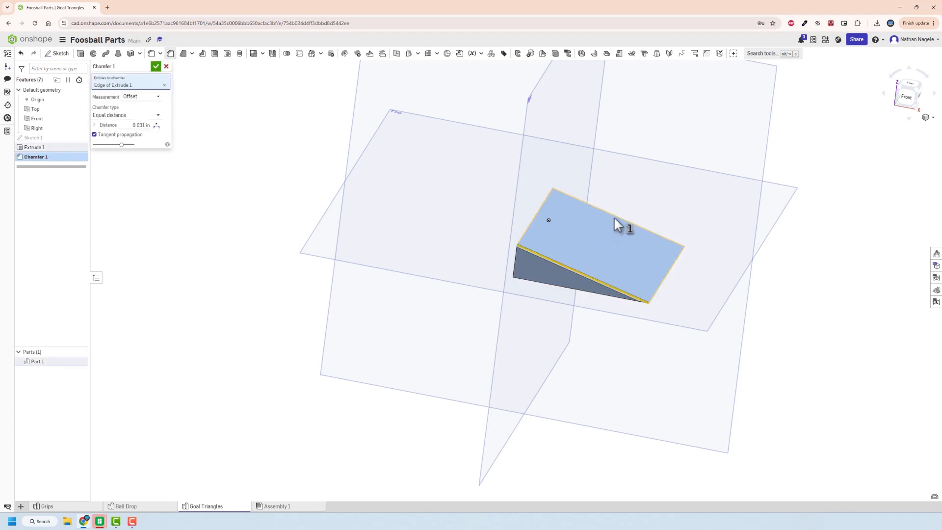
left_click(609, 214)
left_click(538, 211)
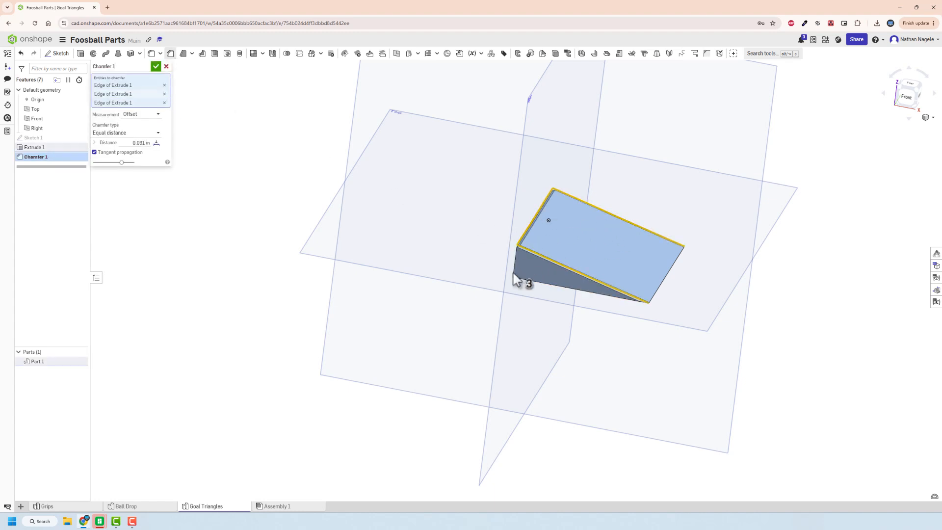
- Add the wedge's tall end face, both triangular side faces and bottom face to the 0.031 in chamfer and complete it
right_click_drag(520, 275, 561, 243)
left_click(564, 245)
left_click(600, 276)
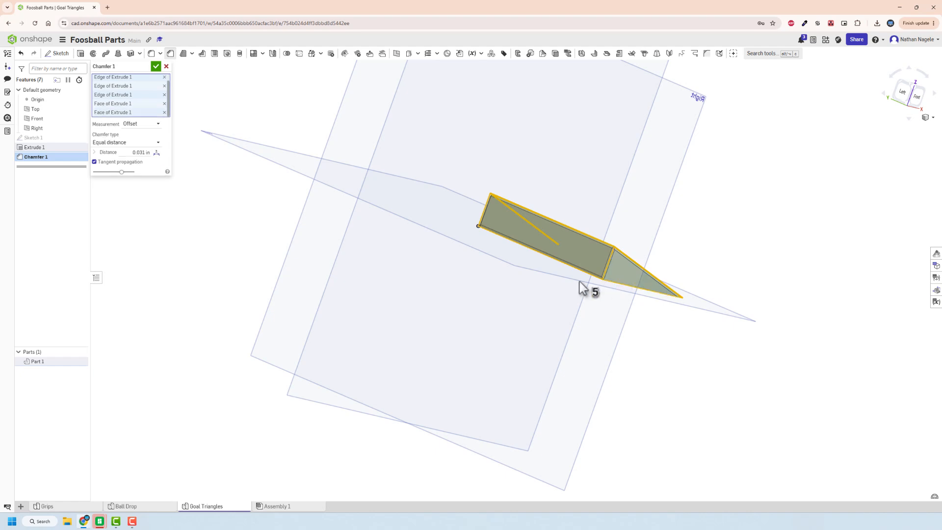
right_click_drag(578, 289, 468, 255)
left_click(572, 274)
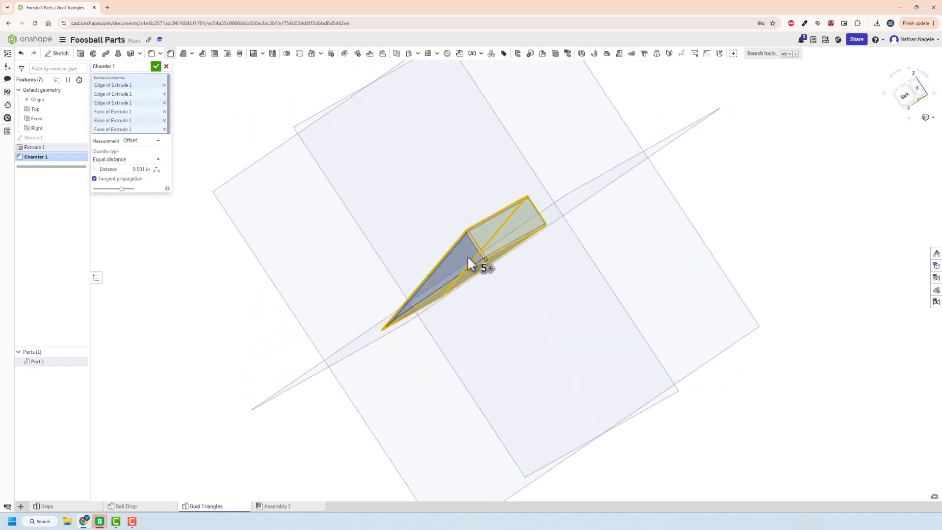
left_click(466, 256)
right_click_drag(532, 267, 446, 286)
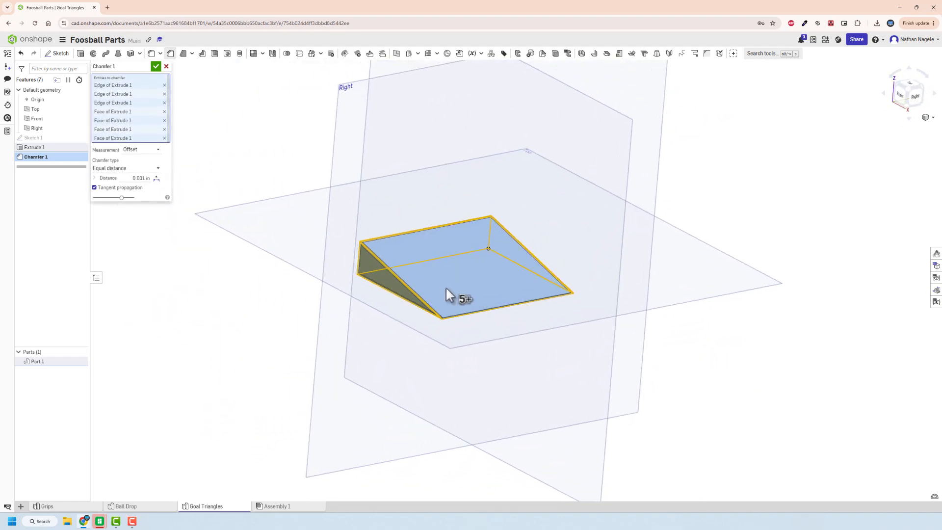
scroll(441, 280, "up", 5)
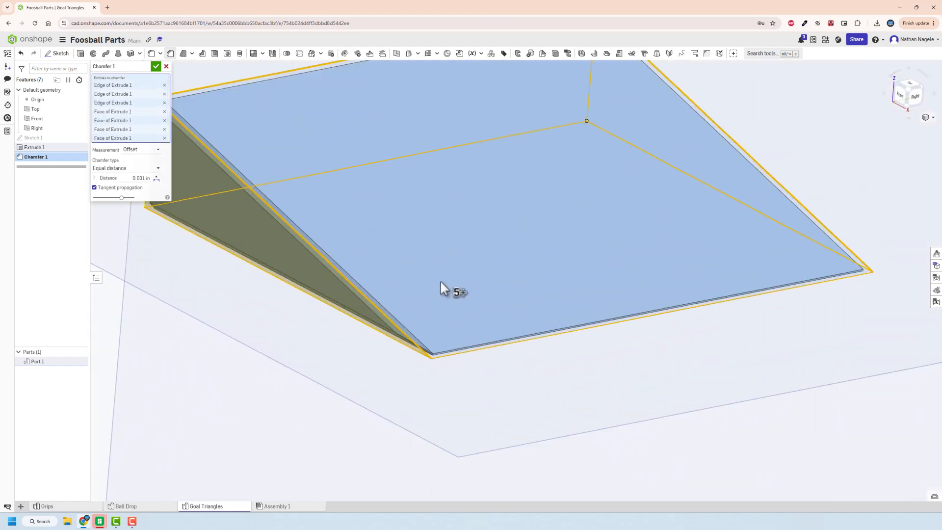
left_click(156, 67)
scroll(295, 245, "down", 3)
right_click_drag(308, 255, 374, 273)
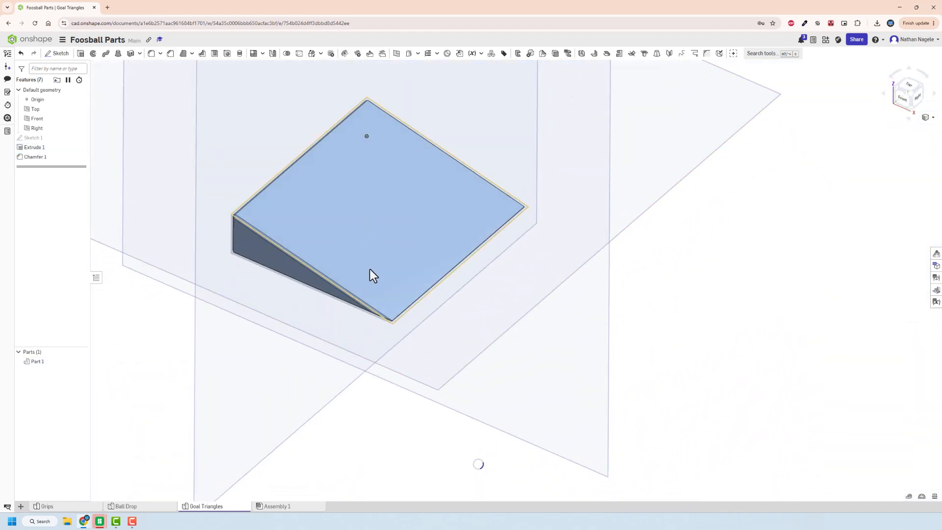